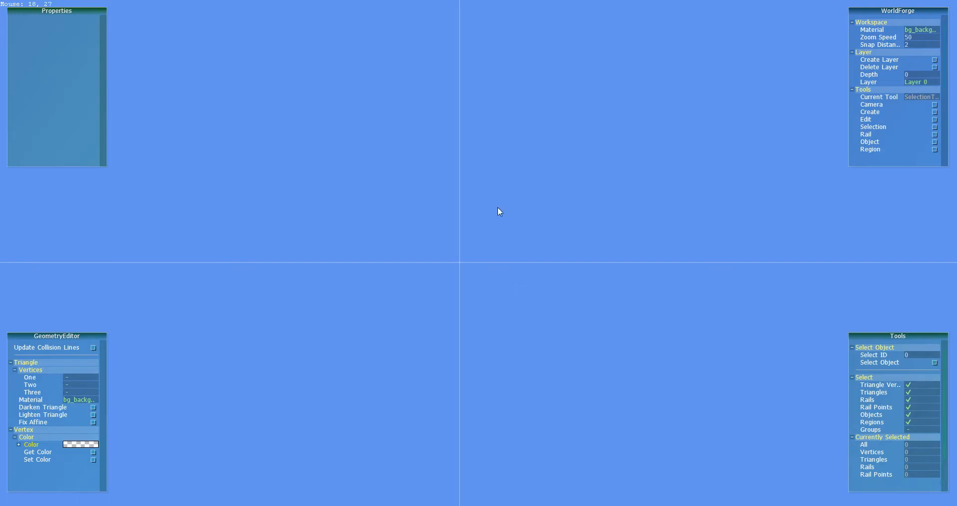
Step: Create a wide, flat-topped triangle pointing downward below the origin, using the env_rocks_a material
{"action": "left_click", "coordinate": [873, 114]}
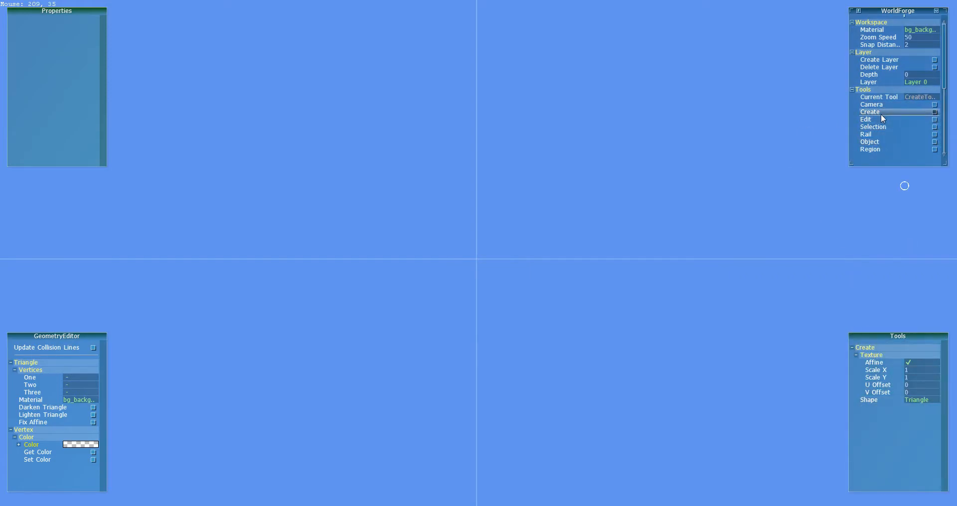
{"action": "left_click", "coordinate": [924, 30]}
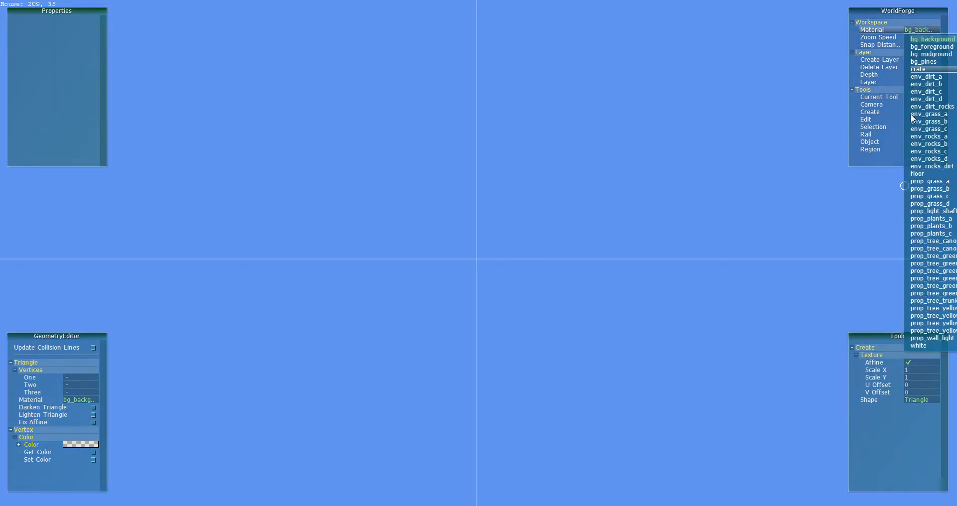
{"action": "left_click", "coordinate": [940, 138]}
{"action": "left_click", "coordinate": [119, 259]}
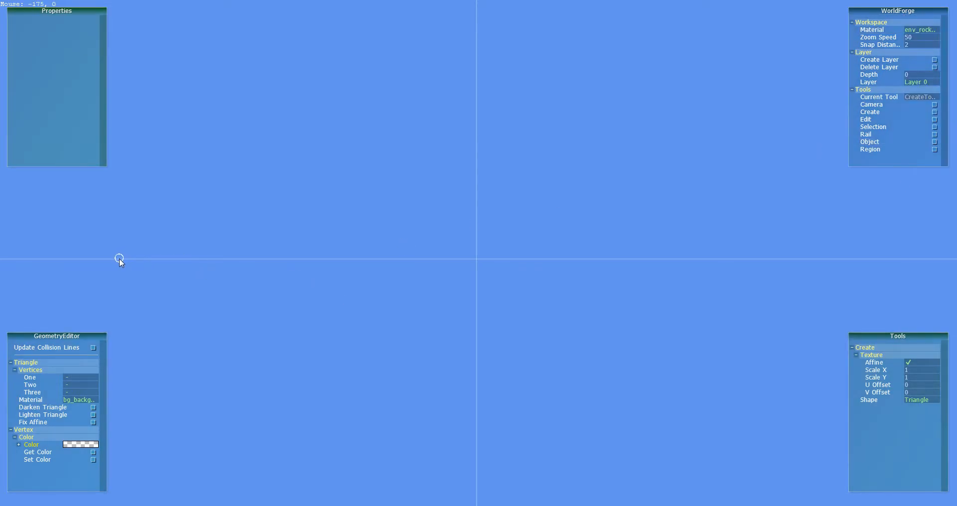
{"action": "left_click", "coordinate": [840, 259]}
{"action": "left_click", "coordinate": [475, 436]}
Step: Examine the rock-textured triangle up close and as a whole
{"action": "middle_click_drag", "start_coordinate": [610, 332], "coordinate": [511, 280]}
{"action": "scroll", "coordinate": [573, 331], "scroll_direction": "down", "scroll_amount": 1}
{"action": "scroll", "coordinate": [438, 279], "scroll_direction": "up", "scroll_amount": 1}
{"action": "middle_click_drag", "start_coordinate": [438, 279], "coordinate": [530, 287]}
{"action": "scroll", "coordinate": [529, 288], "scroll_direction": "up", "scroll_amount": 2}
{"action": "scroll", "coordinate": [529, 288], "scroll_direction": "down", "scroll_amount": 3}
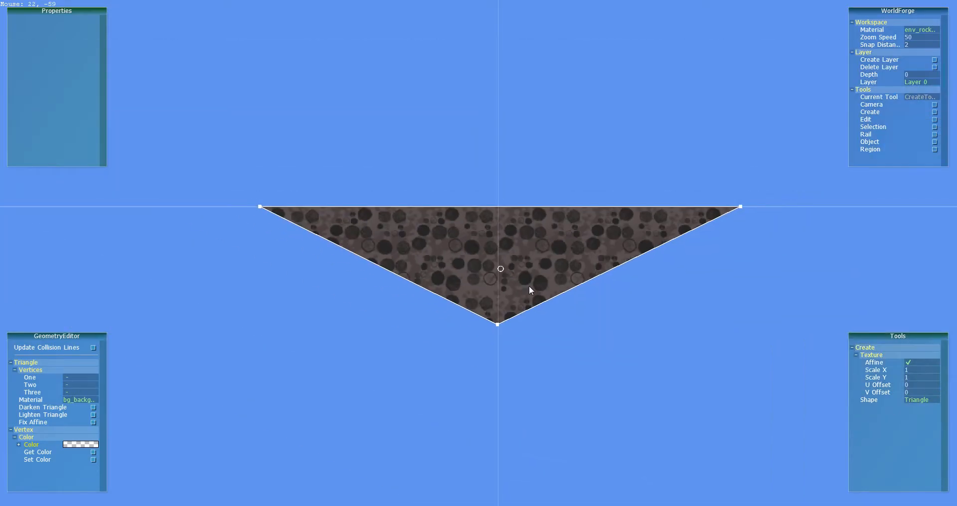
{"action": "middle_click_drag", "start_coordinate": [500, 250], "coordinate": [551, 303]}
{"action": "scroll", "coordinate": [551, 303], "scroll_direction": "up", "scroll_amount": 2}
{"action": "middle_click_drag", "start_coordinate": [606, 317], "coordinate": [471, 284]}
{"action": "scroll", "coordinate": [528, 332], "scroll_direction": "down", "scroll_amount": 2}
{"action": "middle_click_drag", "start_coordinate": [523, 350], "coordinate": [459, 252]}
{"action": "scroll", "coordinate": [462, 309], "scroll_direction": "up", "scroll_amount": 2}
{"action": "scroll", "coordinate": [572, 284], "scroll_direction": "up", "scroll_amount": 2}
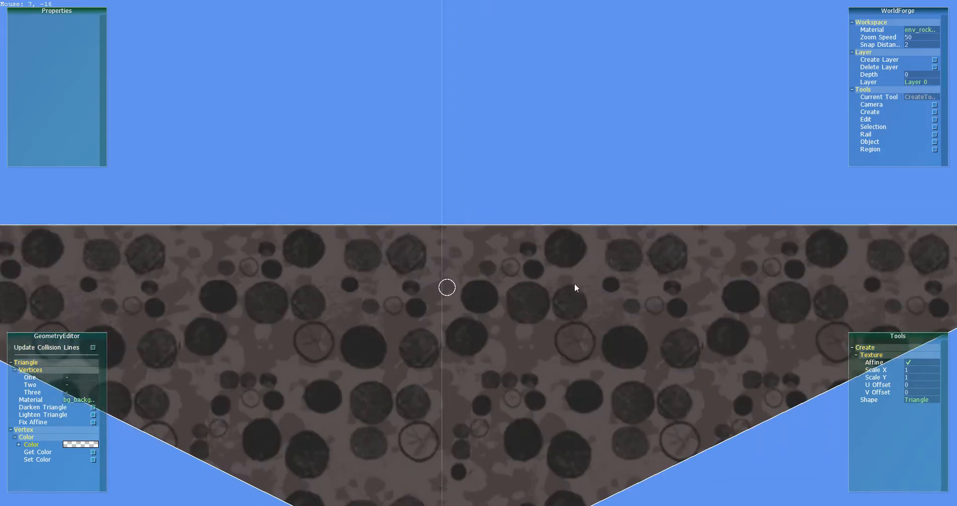
{"action": "scroll", "coordinate": [560, 282], "scroll_direction": "down", "scroll_amount": 2}
{"action": "scroll", "coordinate": [538, 318], "scroll_direction": "up", "scroll_amount": 2}
{"action": "scroll", "coordinate": [537, 326], "scroll_direction": "down", "scroll_amount": 3}
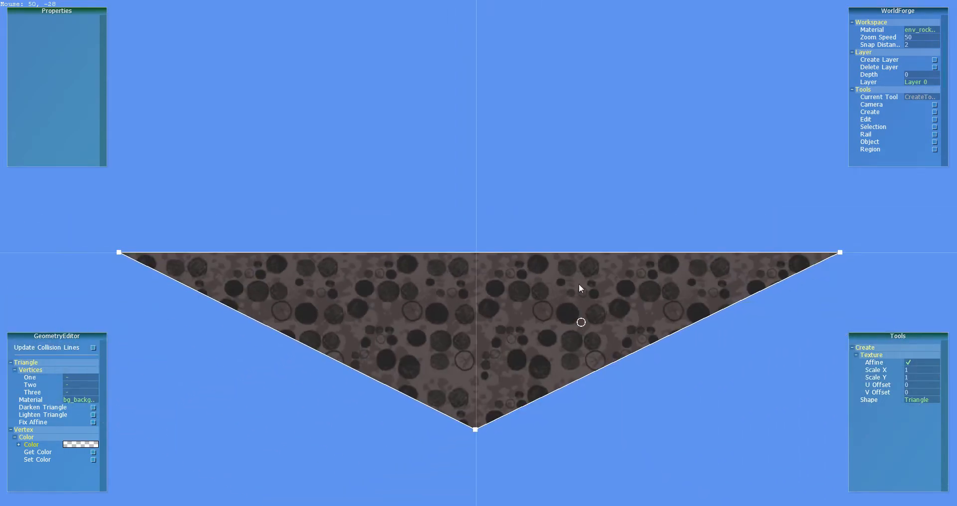
Step: Select the whole triangle and apply the env_grass_b material to it
{"action": "scroll", "coordinate": [548, 319], "scroll_direction": "down", "scroll_amount": 1}
{"action": "left_click", "coordinate": [873, 128]}
{"action": "left_click_drag", "start_coordinate": [777, 189], "coordinate": [191, 375]}
{"action": "left_click", "coordinate": [70, 401]}
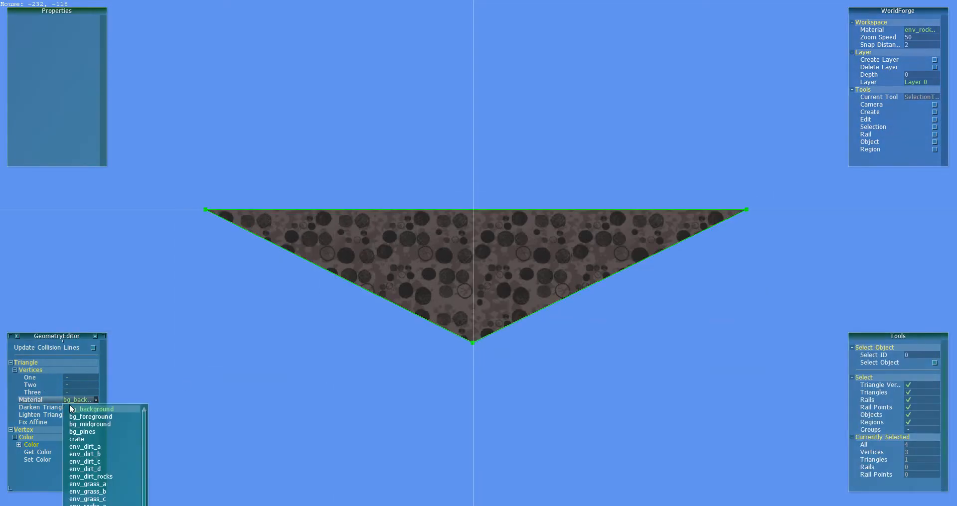
{"action": "left_click", "coordinate": [117, 494]}
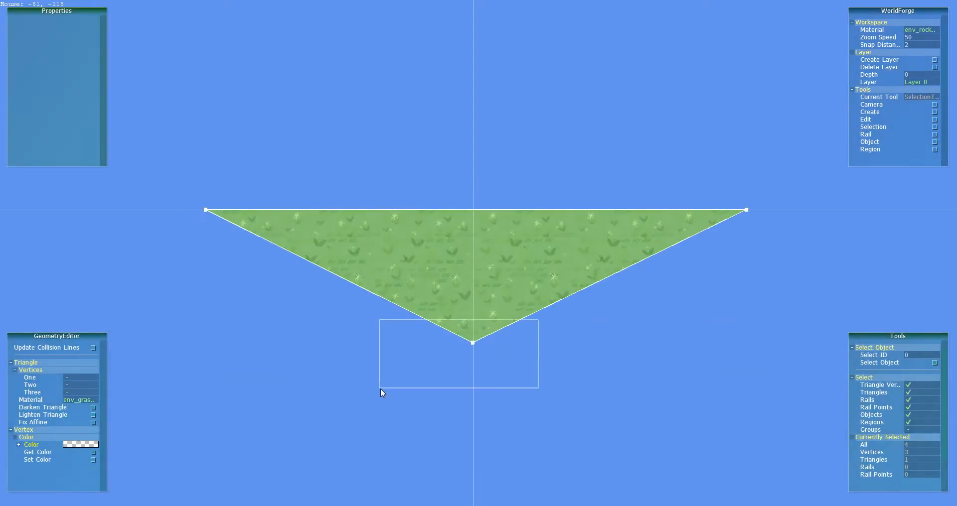
Step: Select the triangle's bottom vertex and apply a vertex color with red, green and blue set to 255
{"action": "left_click", "coordinate": [18, 445]}
{"action": "scroll", "coordinate": [83, 451], "scroll_direction": "down", "scroll_amount": 1}
{"action": "left_click", "coordinate": [80, 438]}
{"action": "type", "text": "255"}
{"action": "left_click", "coordinate": [74, 445]}
{"action": "type", "text": "255"}
{"action": "left_click", "coordinate": [74, 453]}
{"action": "type", "text": "255"}
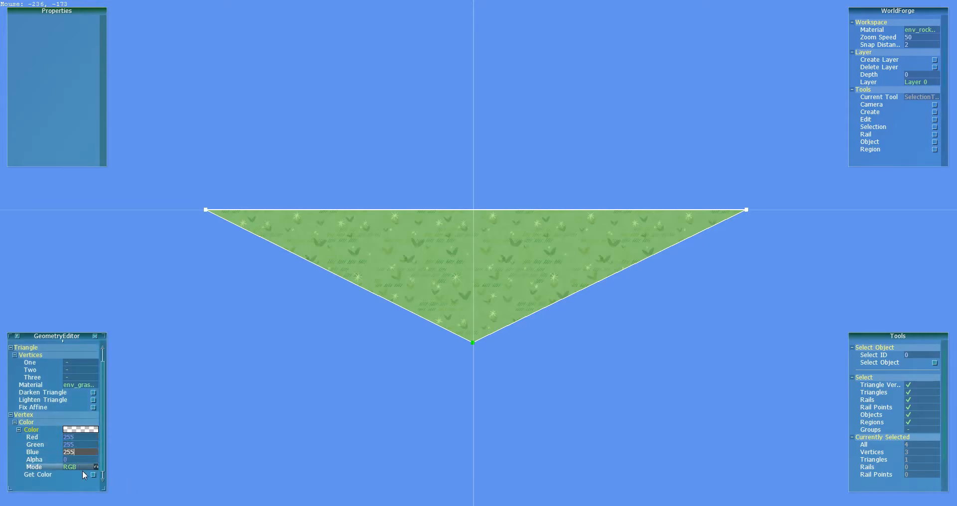
{"action": "scroll", "coordinate": [81, 470], "scroll_direction": "down", "scroll_amount": 1}
{"action": "left_click", "coordinate": [80, 474]}
Step: Examine how the grass and rock materials blend across the triangle
{"action": "scroll", "coordinate": [596, 378], "scroll_direction": "up", "scroll_amount": 2}
{"action": "middle_click_drag", "start_coordinate": [565, 350], "coordinate": [628, 281]}
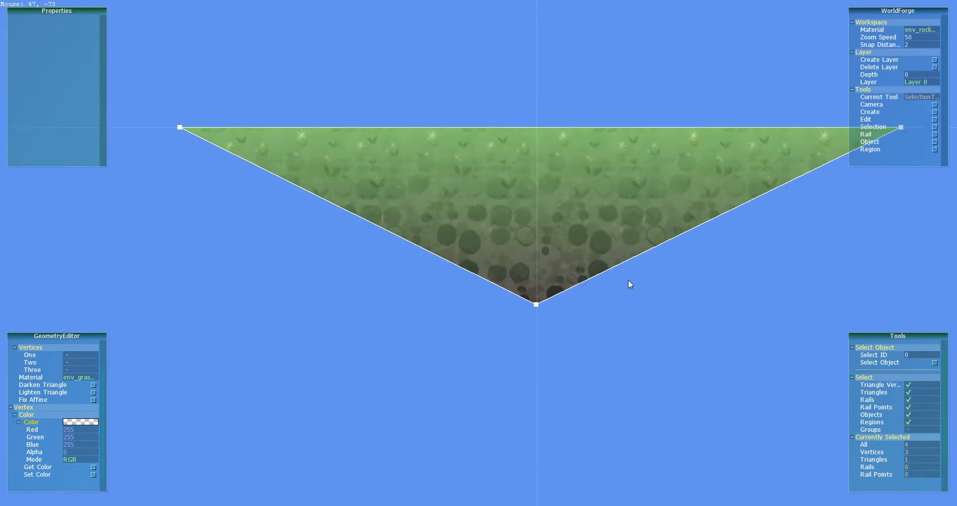
{"action": "scroll", "coordinate": [592, 321], "scroll_direction": "down", "scroll_amount": 3}
{"action": "middle_click_drag", "start_coordinate": [543, 131], "coordinate": [518, 189]}
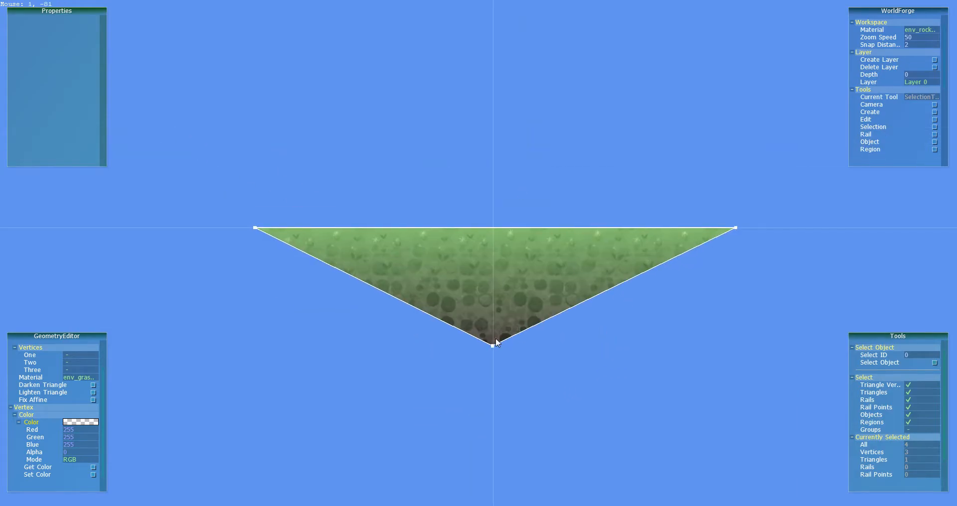
{"action": "middle_click_drag", "start_coordinate": [555, 209], "coordinate": [550, 270]}
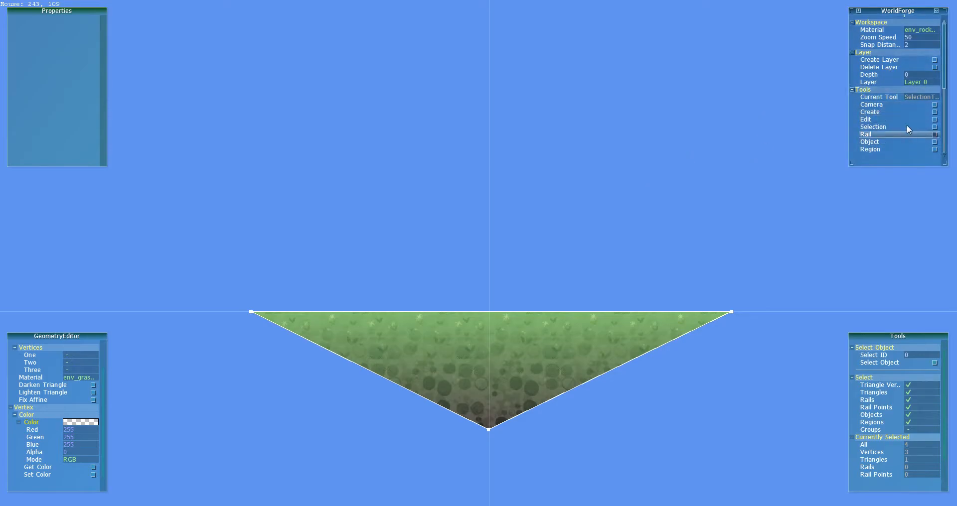
{"action": "mouse_move", "coordinate": [535, 275]}
{"action": "middle_mouse_down"}
{"action": "mouse_move", "coordinate": [581, 254]}
{"action": "mouse_move", "coordinate": [563, 306]}
{"action": "mouse_move", "coordinate": [538, 278]}
{"action": "middle_mouse_up"}
{"action": "scroll", "coordinate": [573, 257], "scroll_direction": "up", "scroll_amount": 2}
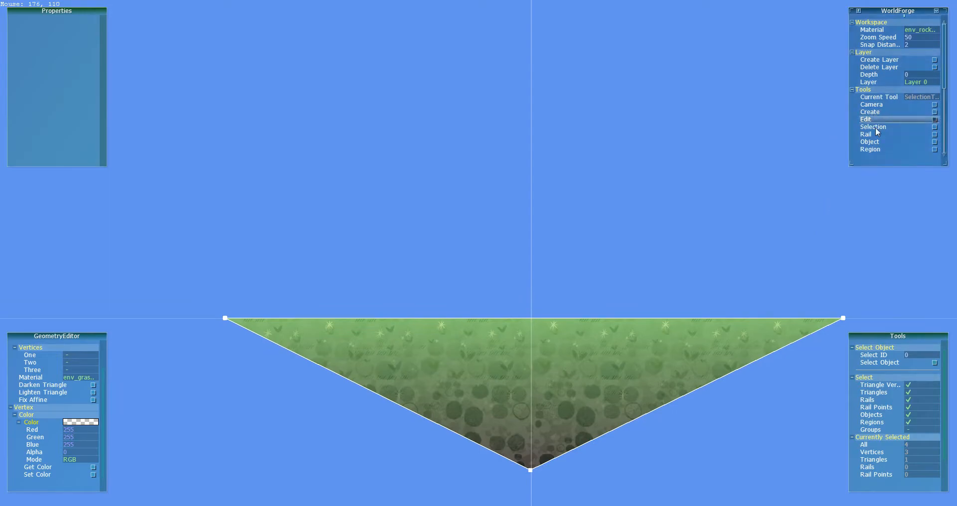
Step: Place a Player object on the surface of the triangle's left half
{"action": "left_click", "coordinate": [871, 142]}
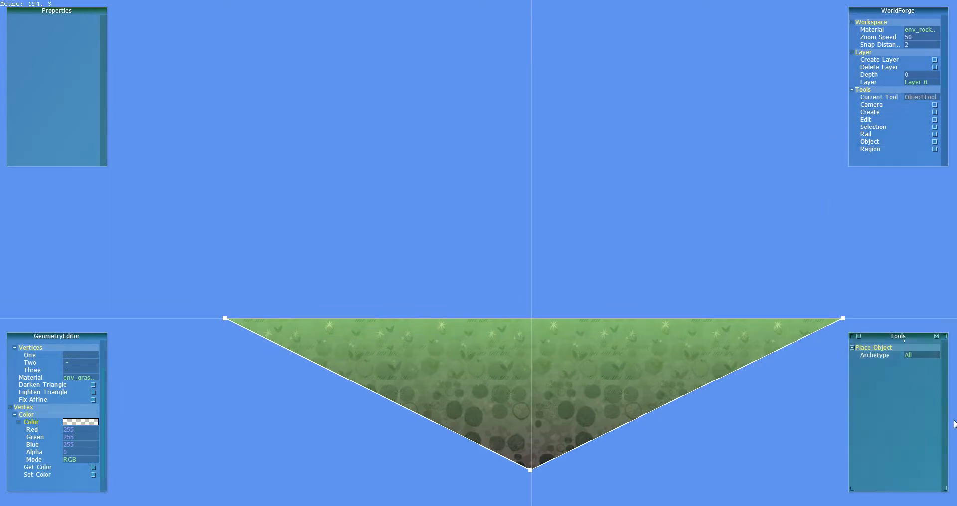
{"action": "left_click", "coordinate": [922, 357]}
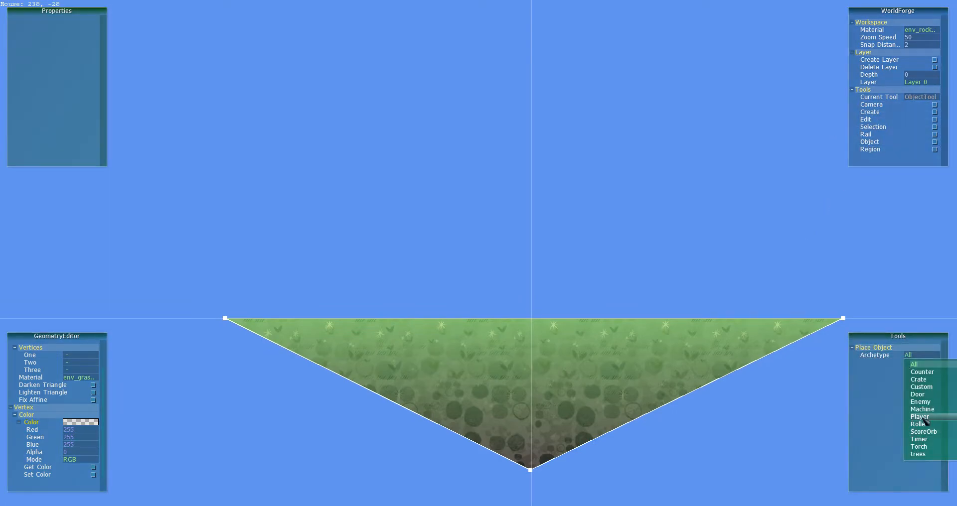
{"action": "left_click", "coordinate": [920, 417]}
{"action": "left_click", "coordinate": [411, 293]}
Step: Select the Player object and expand its Triggers down to Trigger 00
{"action": "left_click", "coordinate": [874, 127]}
{"action": "middle_click_drag", "start_coordinate": [599, 213], "coordinate": [659, 226]}
{"action": "middle_click_drag", "start_coordinate": [596, 228], "coordinate": [564, 199]}
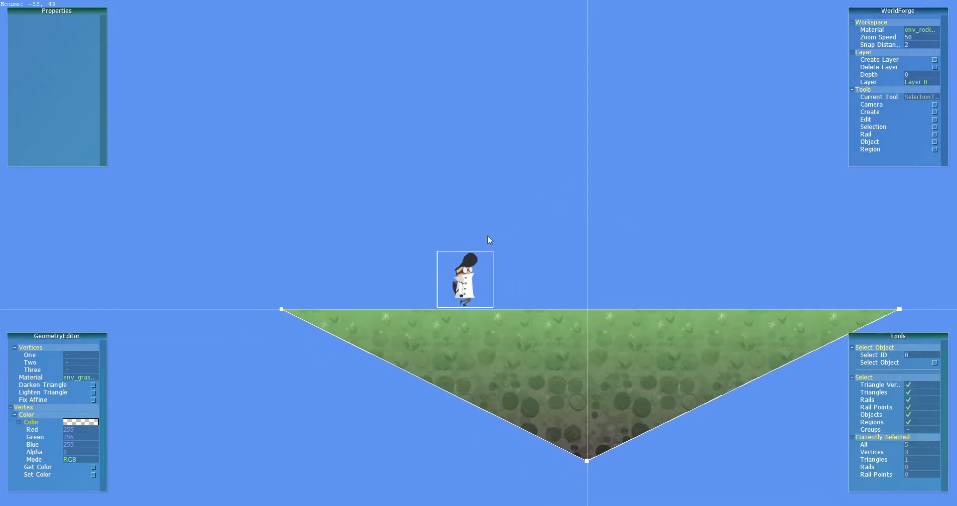
{"action": "left_click", "coordinate": [472, 272]}
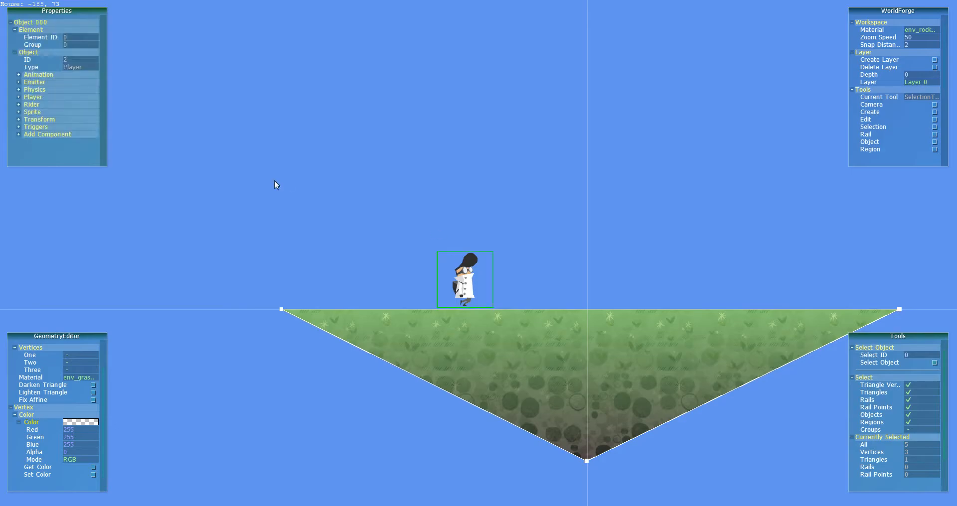
{"action": "left_click", "coordinate": [20, 128]}
{"action": "left_click", "coordinate": [46, 135]}
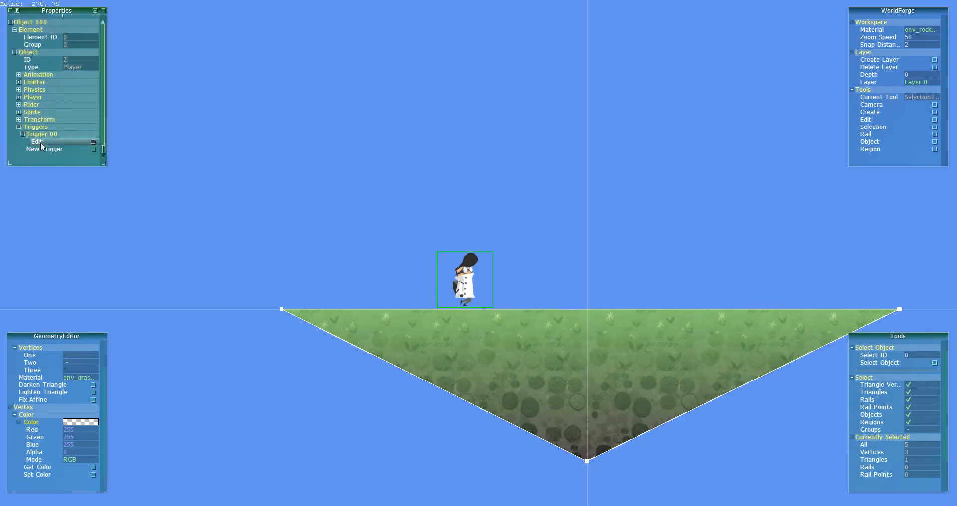
Step: Open Trigger 00 and its Event 00 for editing, with the two windows placed side by side above the Player
{"action": "left_click", "coordinate": [41, 143]}
{"action": "left_click_drag", "start_coordinate": [119, 72], "coordinate": [302, 47]}
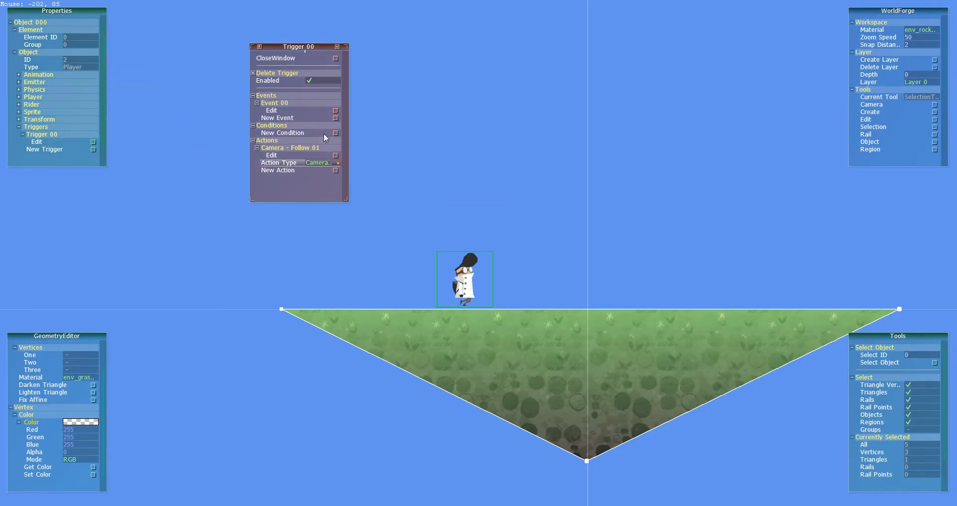
{"action": "left_click", "coordinate": [279, 110]}
{"action": "left_click_drag", "start_coordinate": [144, 83], "coordinate": [508, 50]}
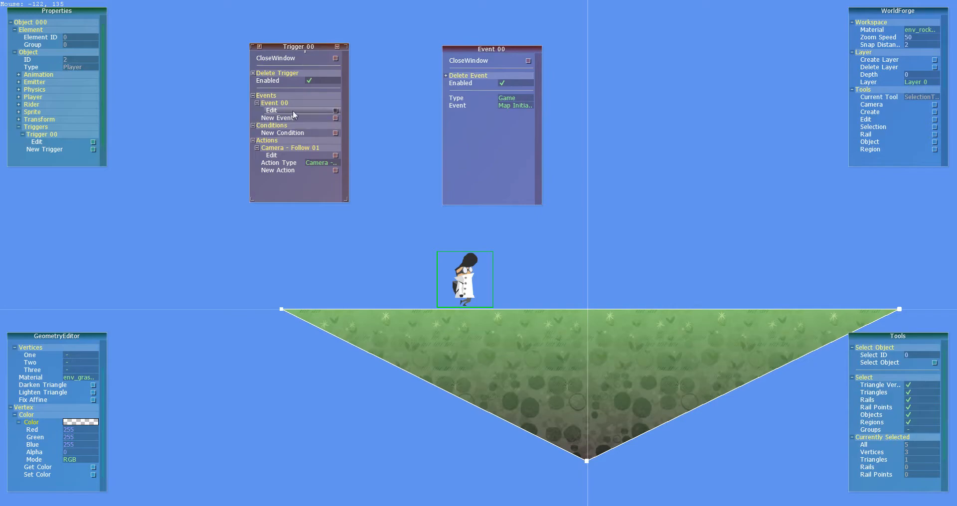
Step: Review the Events, Conditions and Actions sections of Trigger 00
{"action": "left_click", "coordinate": [268, 102]}
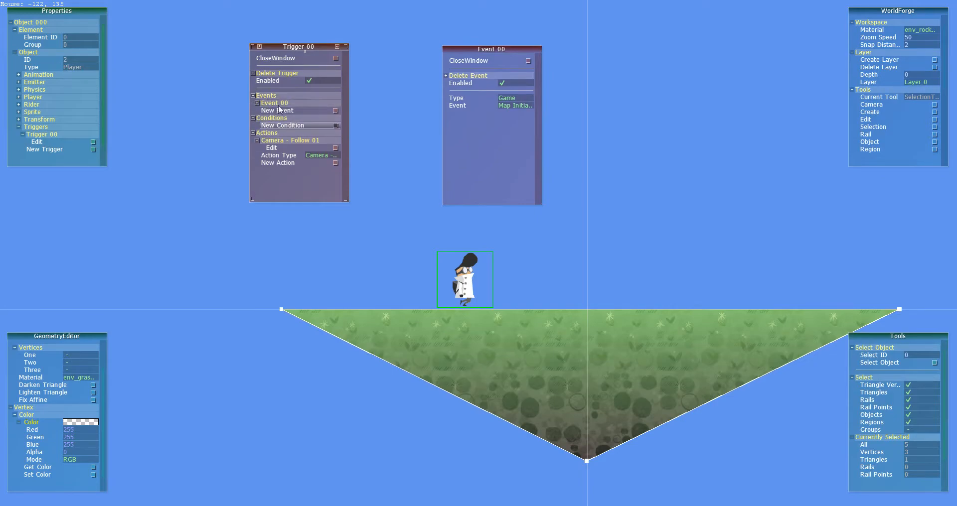
{"action": "left_click", "coordinate": [269, 102]}
{"action": "left_click", "coordinate": [273, 95]}
{"action": "left_click", "coordinate": [273, 95]}
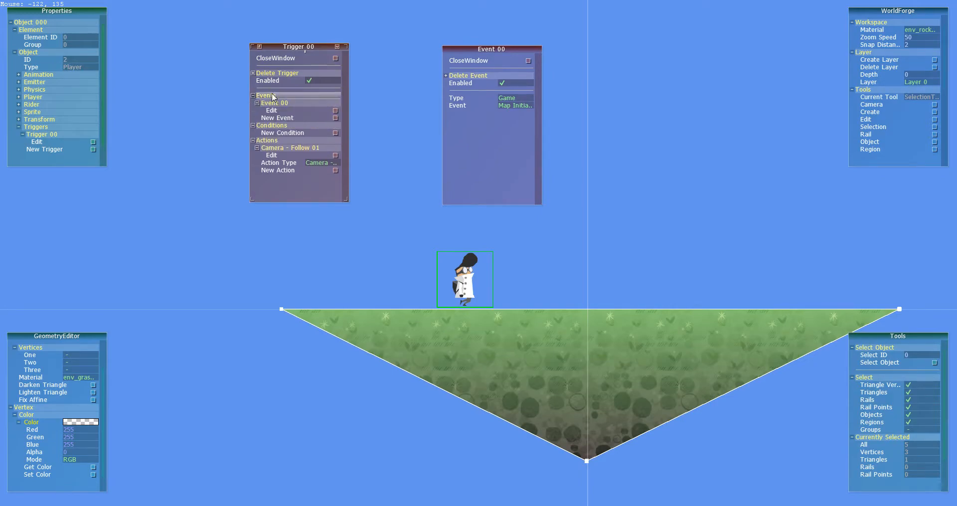
{"action": "left_click", "coordinate": [272, 125]}
{"action": "left_click", "coordinate": [272, 124]}
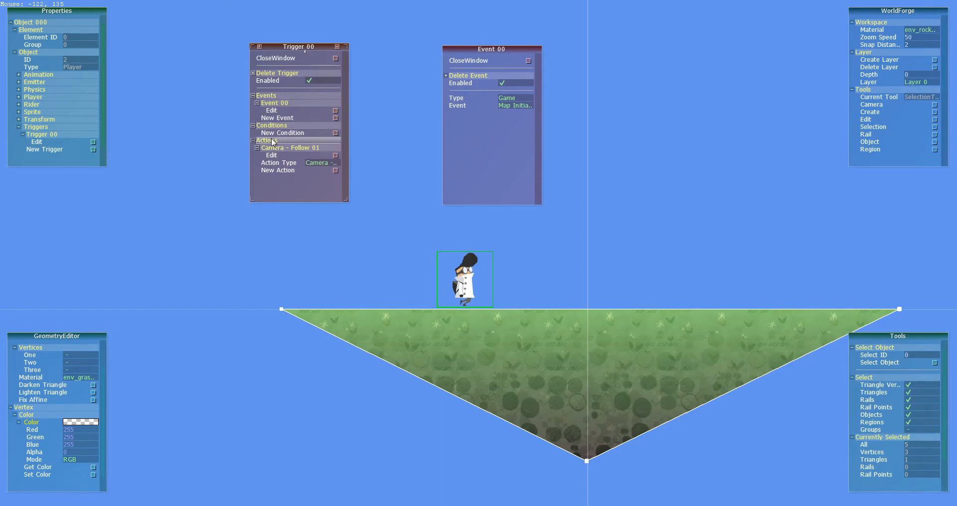
{"action": "left_click", "coordinate": [270, 140]}
{"action": "left_click", "coordinate": [270, 140]}
{"action": "left_click", "coordinate": [270, 140]}
{"action": "left_click", "coordinate": [270, 140]}
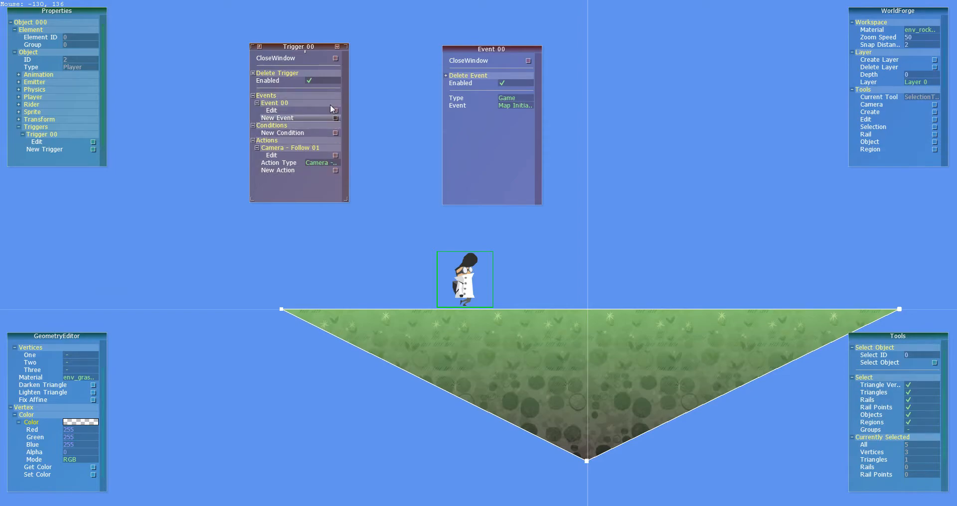
Step: Arrange the Trigger 00 and Event 00 windows closer together, keeping the Player in view below them
{"action": "left_click_drag", "start_coordinate": [305, 47], "coordinate": [325, 54]}
{"action": "left_click_drag", "start_coordinate": [479, 50], "coordinate": [427, 53]}
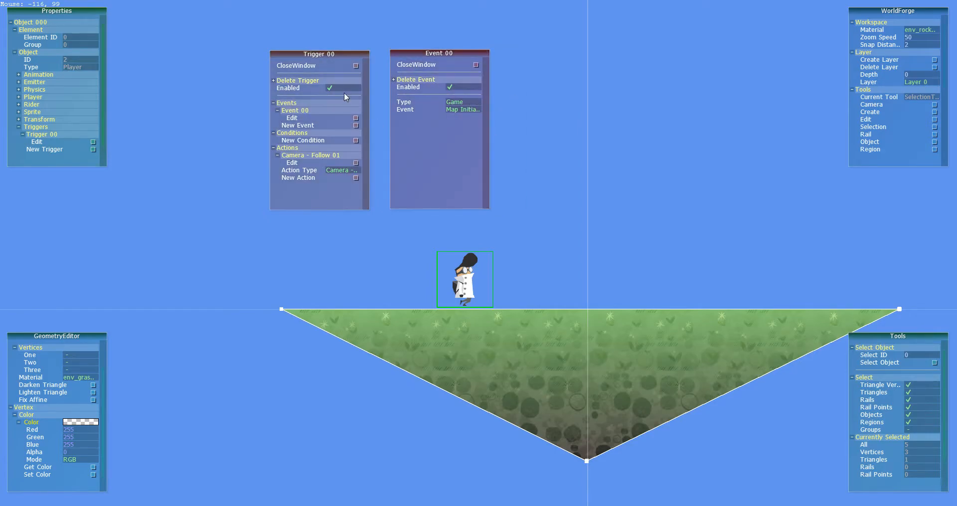
{"action": "middle_click_drag", "start_coordinate": [557, 219], "coordinate": [480, 244]}
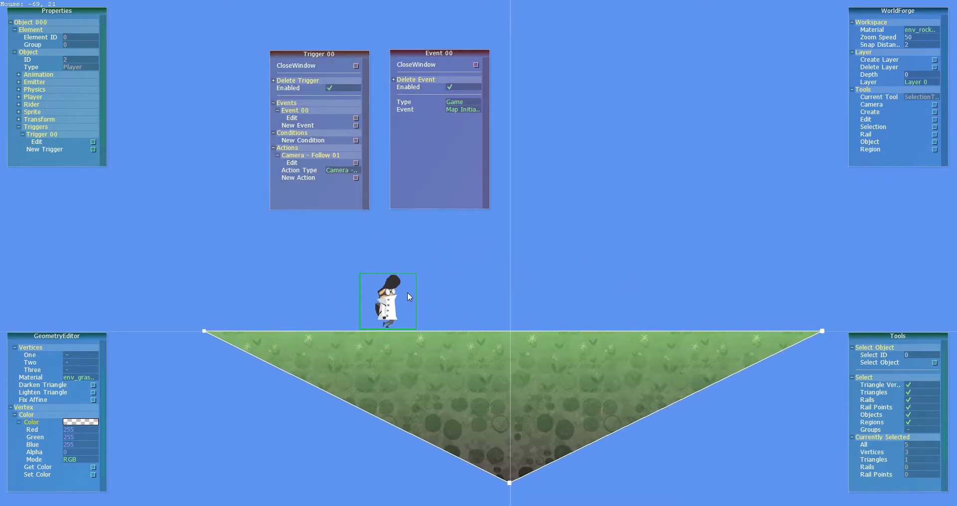
{"action": "middle_click_drag", "start_coordinate": [413, 335], "coordinate": [507, 228]}
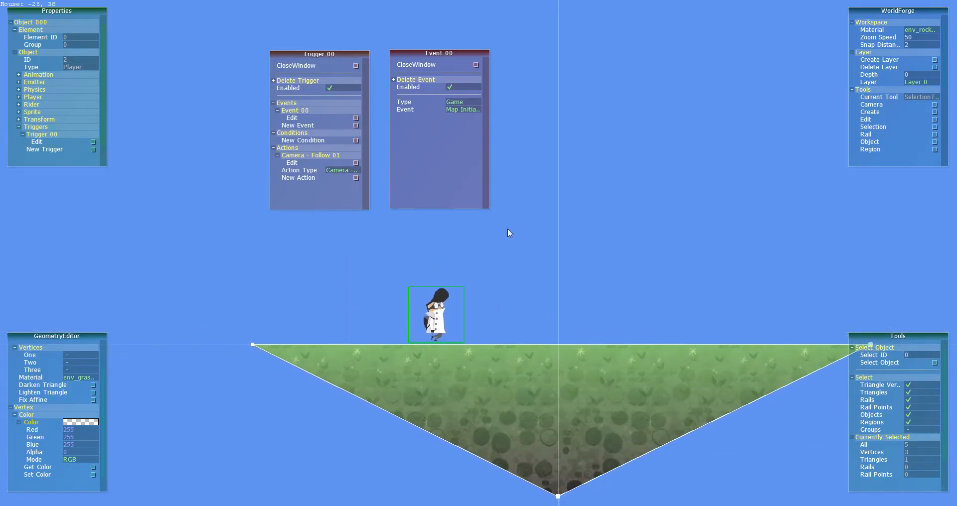
Step: Set Event 00 to type Game with the Map Initialization event, and close its window
{"action": "left_click", "coordinate": [465, 102]}
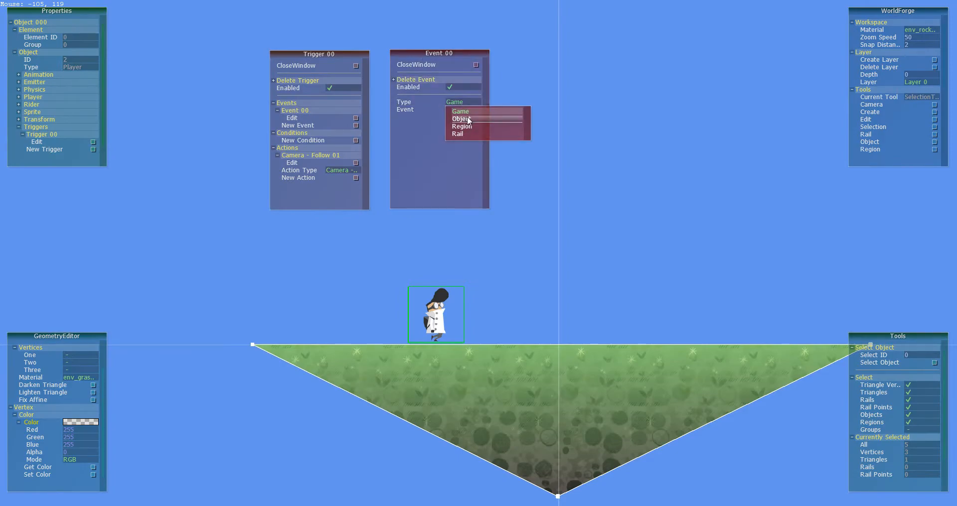
{"action": "left_click", "coordinate": [461, 111]}
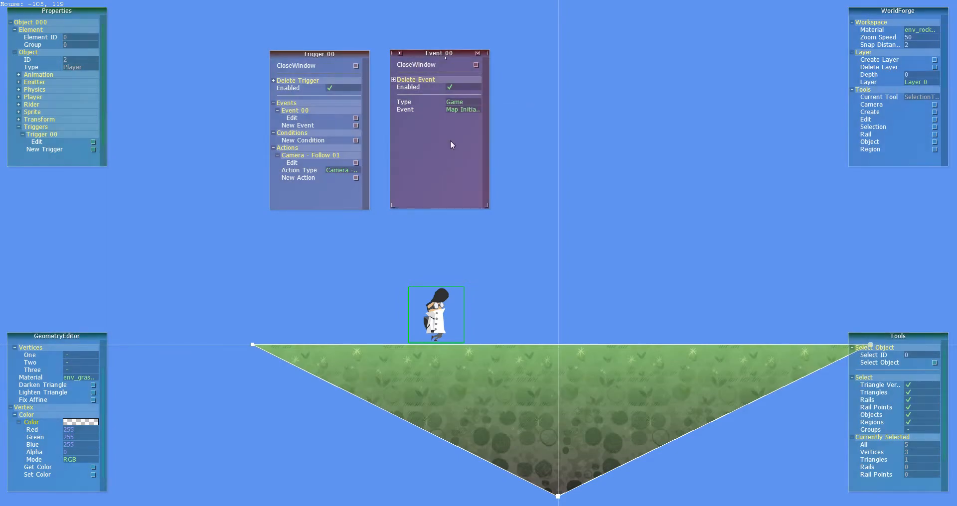
{"action": "left_click", "coordinate": [461, 109]}
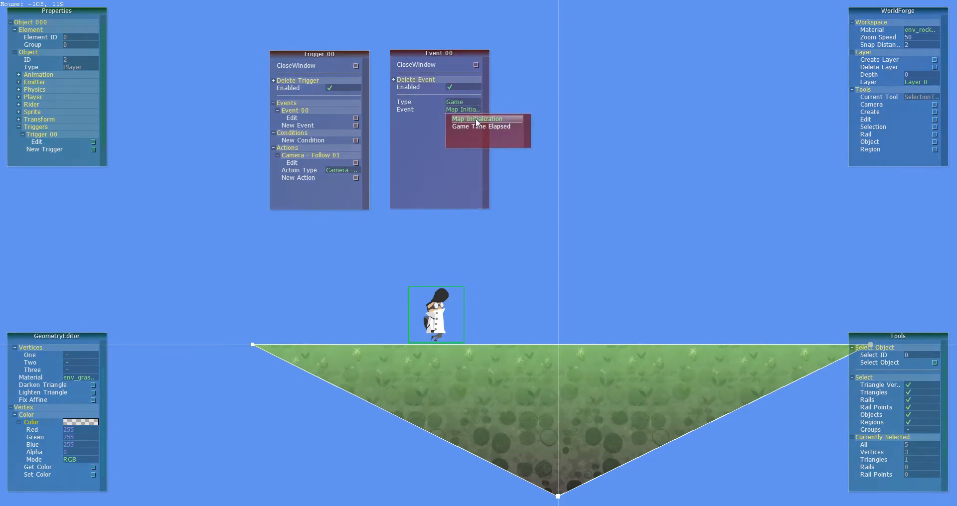
{"action": "left_click", "coordinate": [468, 119]}
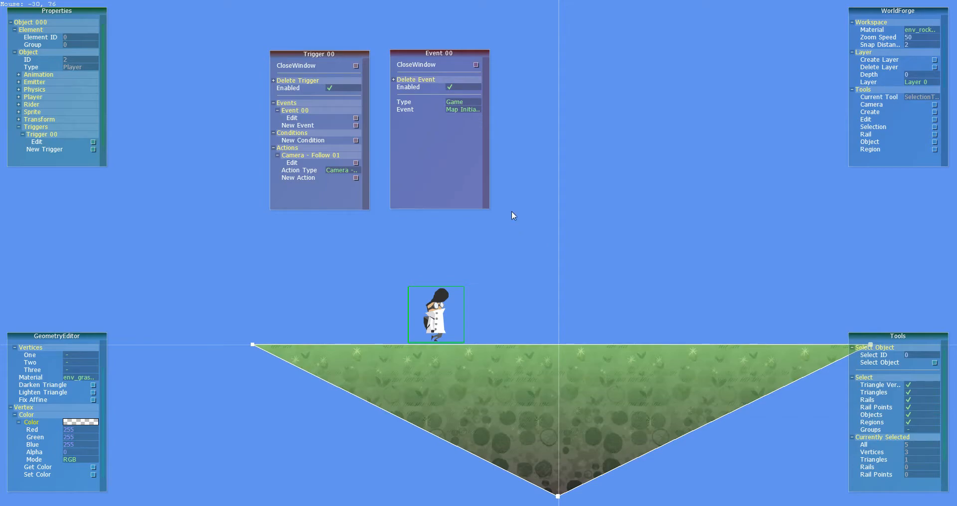
{"action": "left_click", "coordinate": [457, 65]}
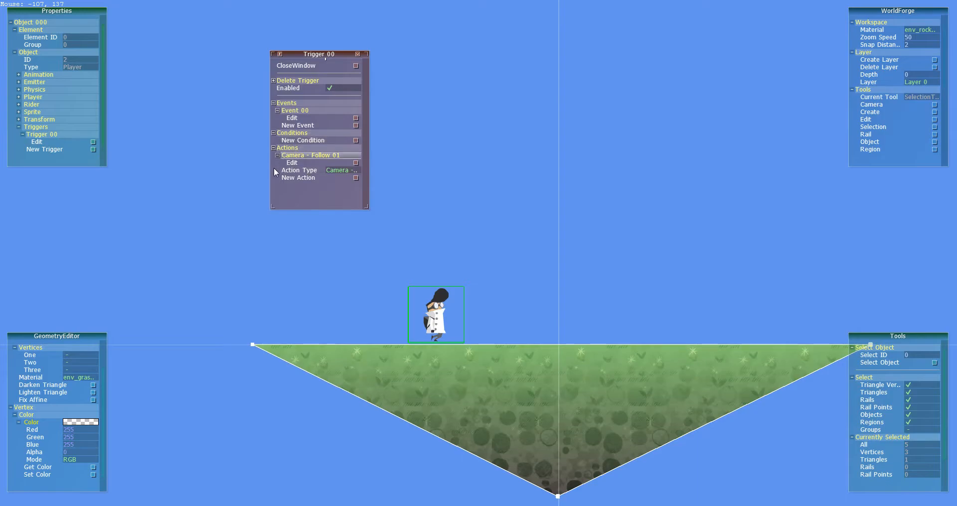
Step: Open the Camera - Follow 01 action in an enlarged window beside Trigger 00, and examine its Object options
{"action": "left_click", "coordinate": [310, 164]}
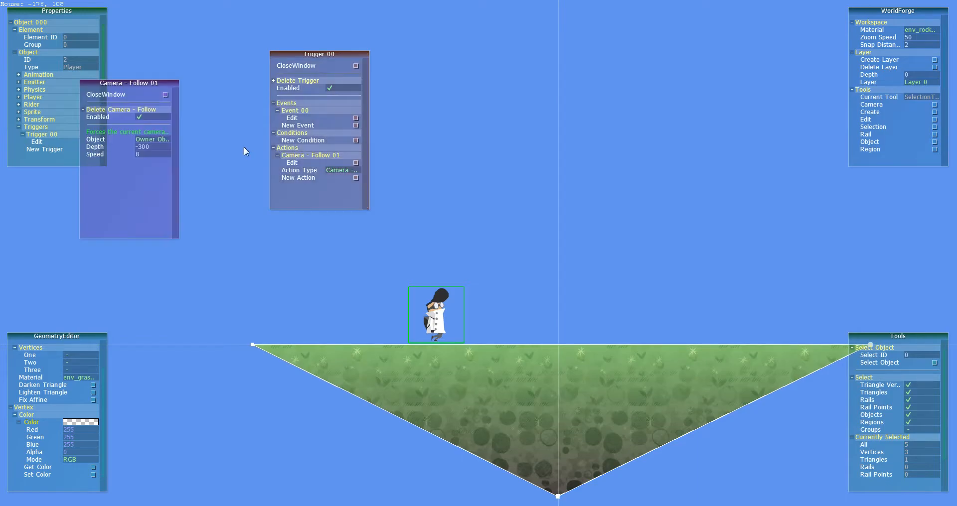
{"action": "left_click_drag", "start_coordinate": [150, 82], "coordinate": [592, 55]}
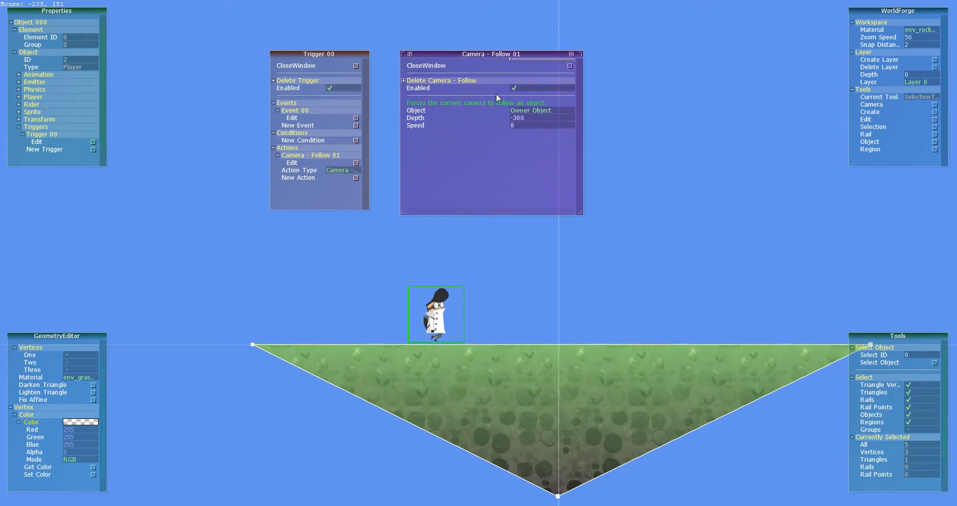
{"action": "left_click", "coordinate": [527, 111]}
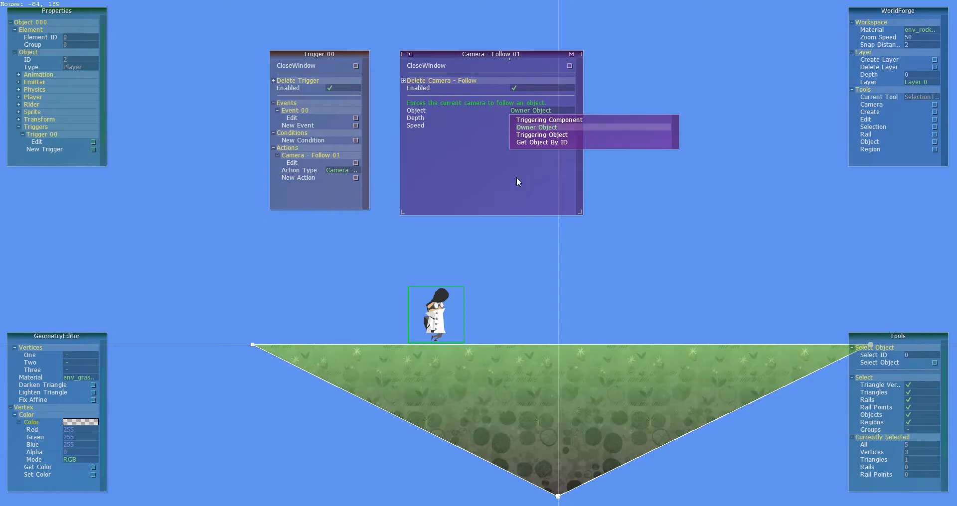
{"action": "left_click", "coordinate": [495, 174]}
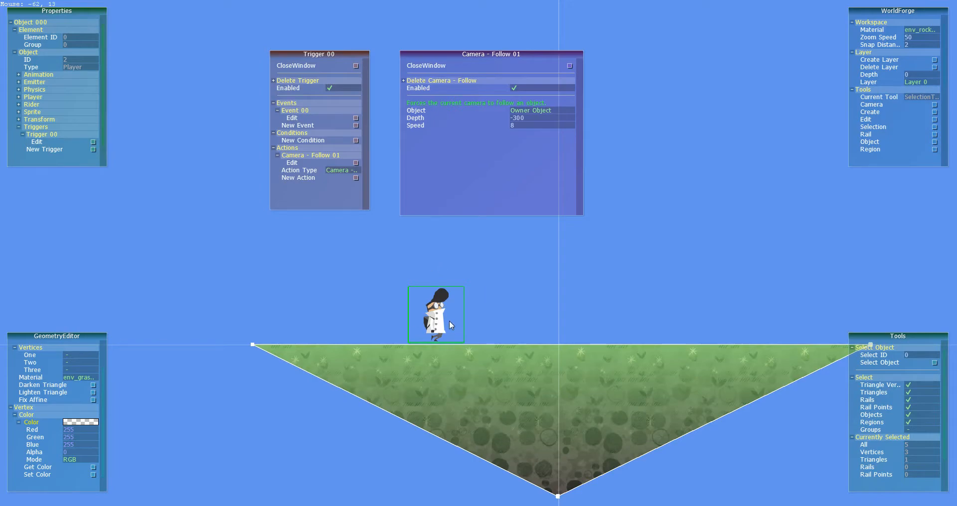
Step: Try Triggering Object and Triggering Component as the object the camera follows, and restore Owner Object
{"action": "left_click", "coordinate": [527, 110]}
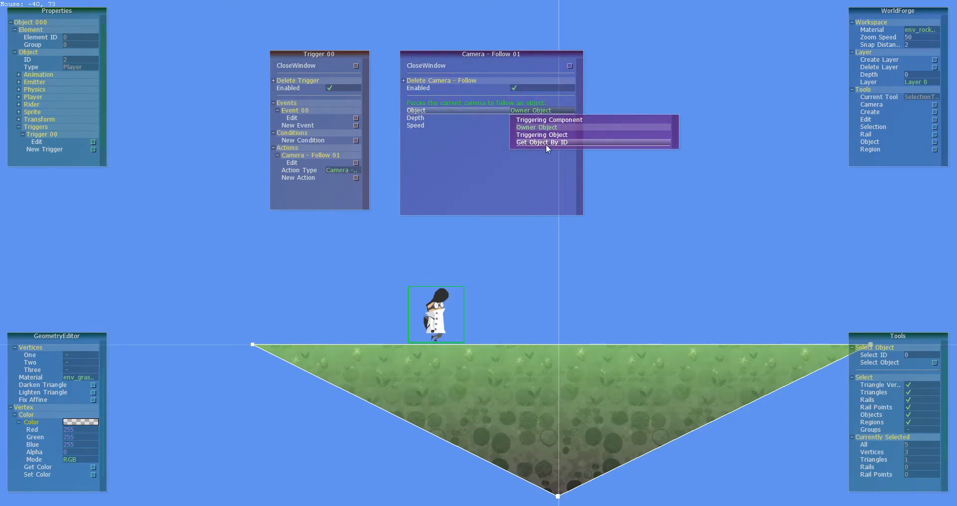
{"action": "left_click", "coordinate": [537, 136]}
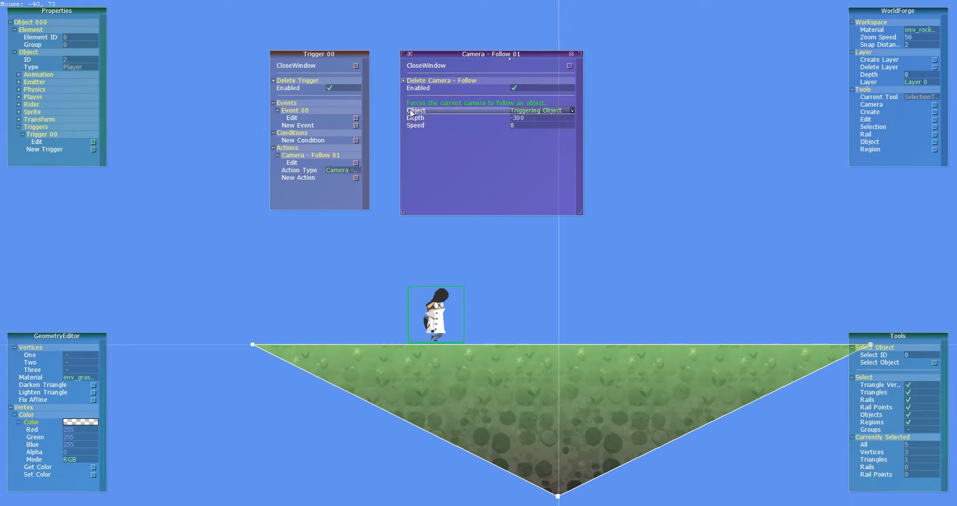
{"action": "left_click", "coordinate": [534, 113]}
{"action": "left_click", "coordinate": [528, 114]}
{"action": "left_click", "coordinate": [539, 111]}
{"action": "left_click", "coordinate": [545, 135]}
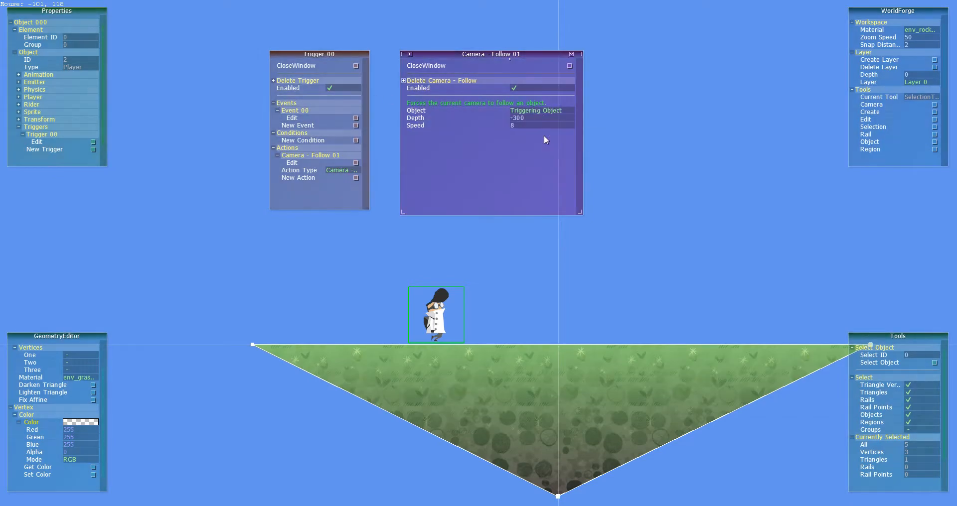
{"action": "left_click", "coordinate": [534, 110]}
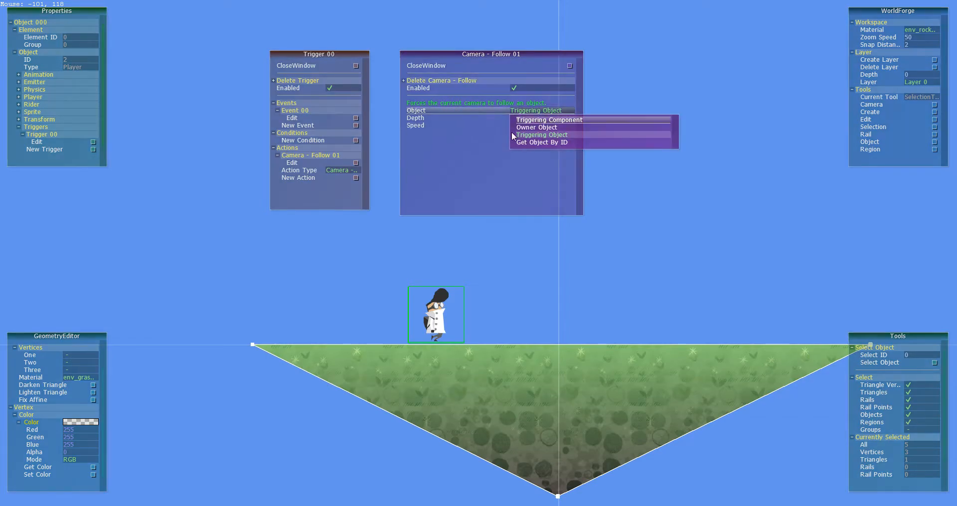
{"action": "left_click", "coordinate": [515, 118]}
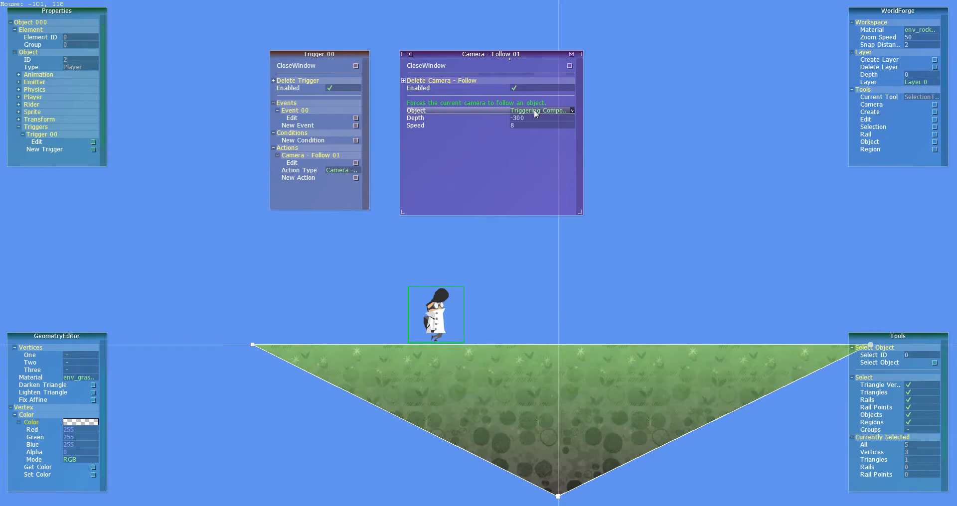
{"action": "left_click", "coordinate": [533, 110]}
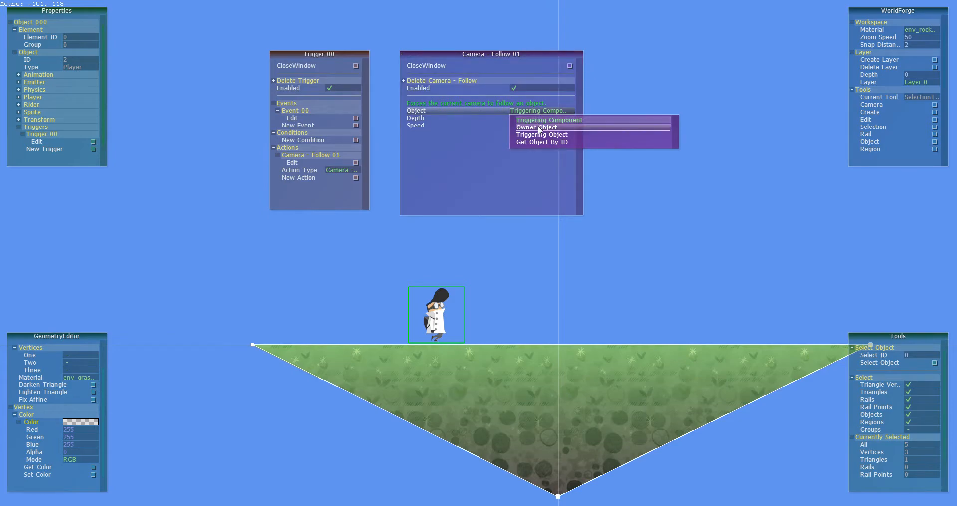
{"action": "left_click", "coordinate": [540, 128]}
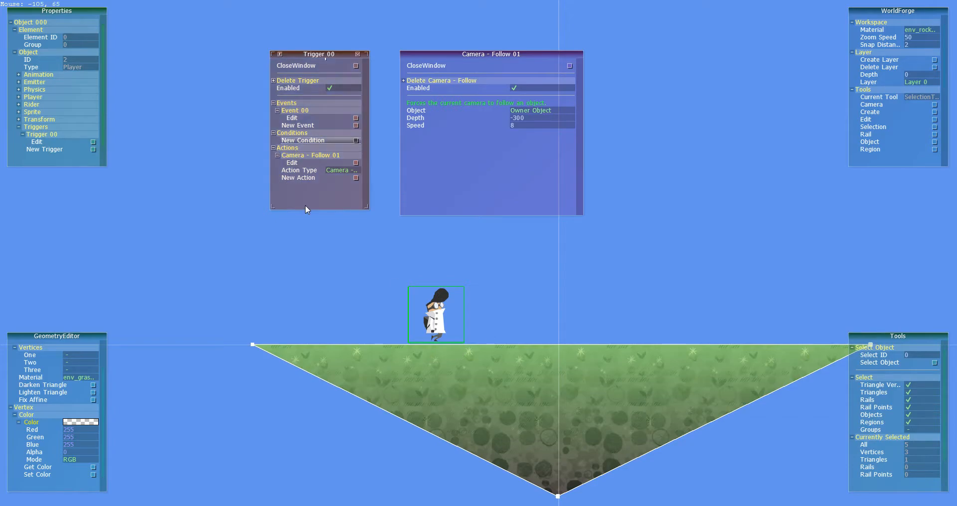
{"action": "left_click", "coordinate": [540, 110]}
{"action": "left_click", "coordinate": [550, 126]}
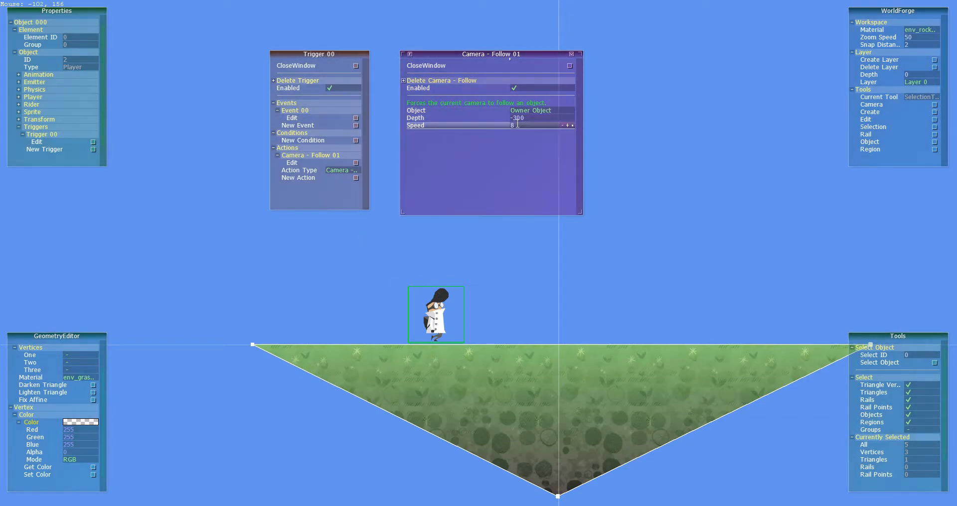
Step: Review the followed-object options without changing them, and close the Camera - Follow 01 and Trigger 00 windows
{"action": "left_click", "coordinate": [533, 111]}
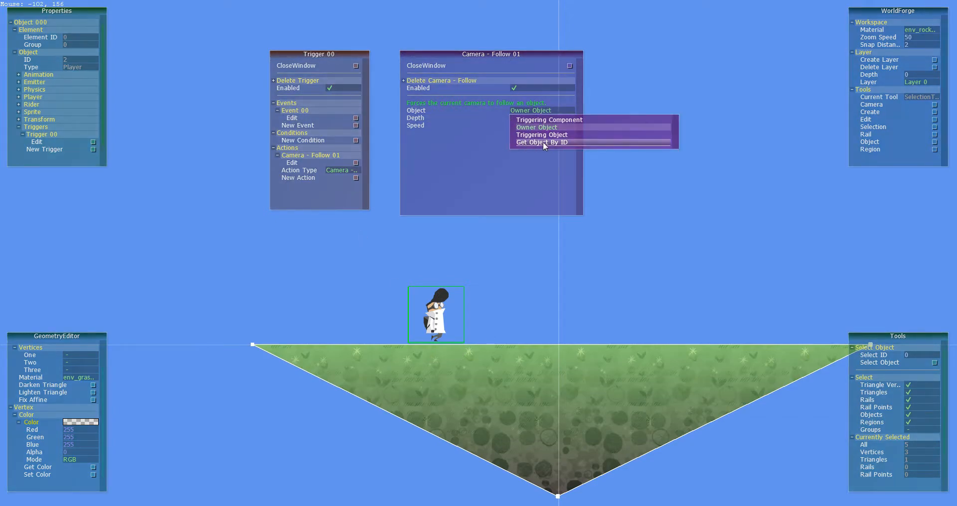
{"action": "left_click", "coordinate": [485, 160]}
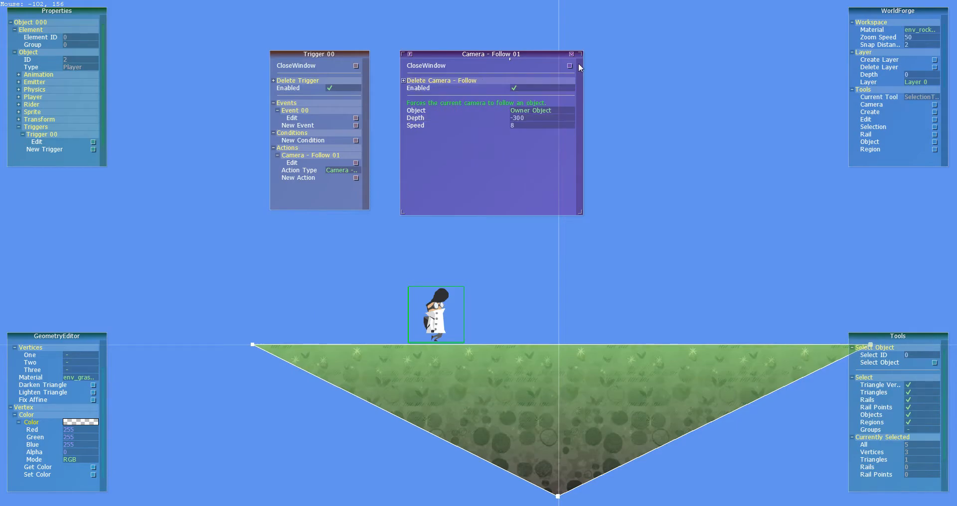
{"action": "left_click", "coordinate": [559, 64]}
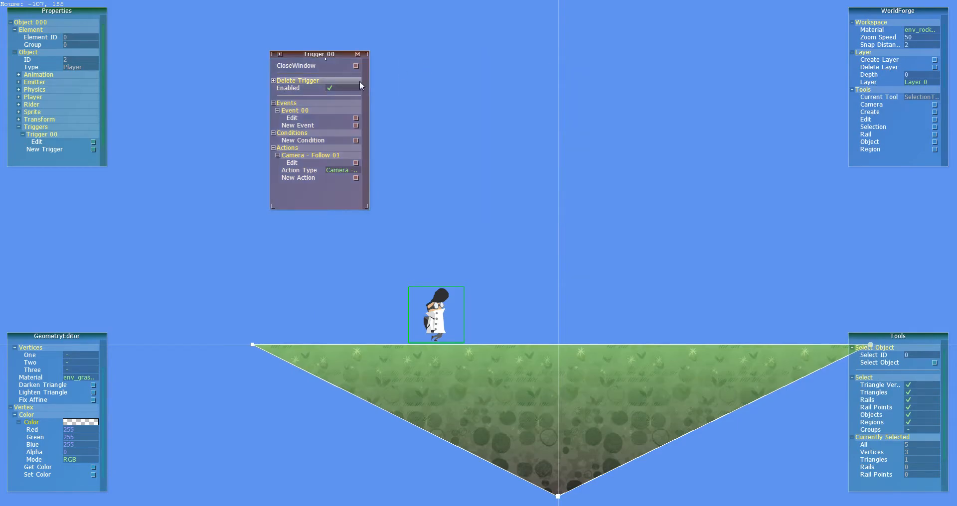
{"action": "left_click", "coordinate": [324, 67]}
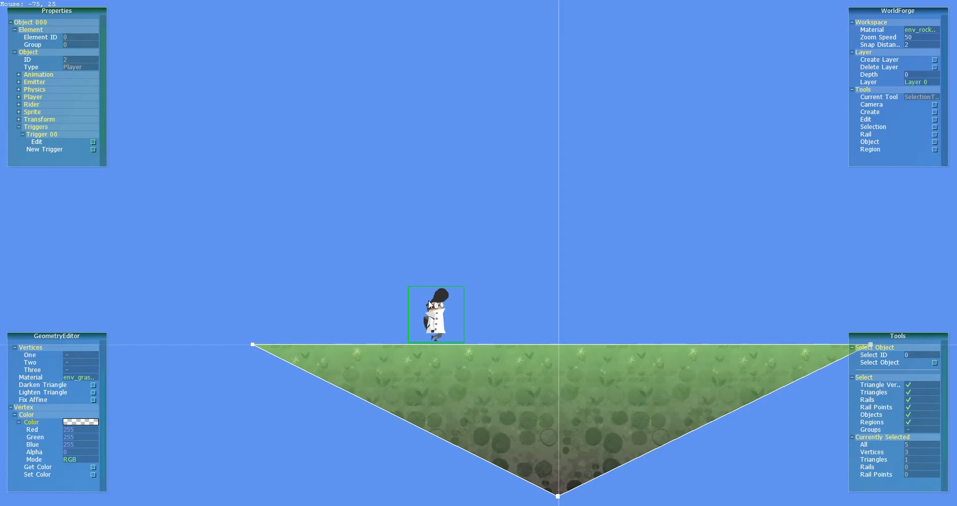
Step: Playtest the level, running and jumping both ways across the ground to check the camera follow, and return to the editor
{"action": "key", "text": "F5"}
{"action": "key", "text": "d"}
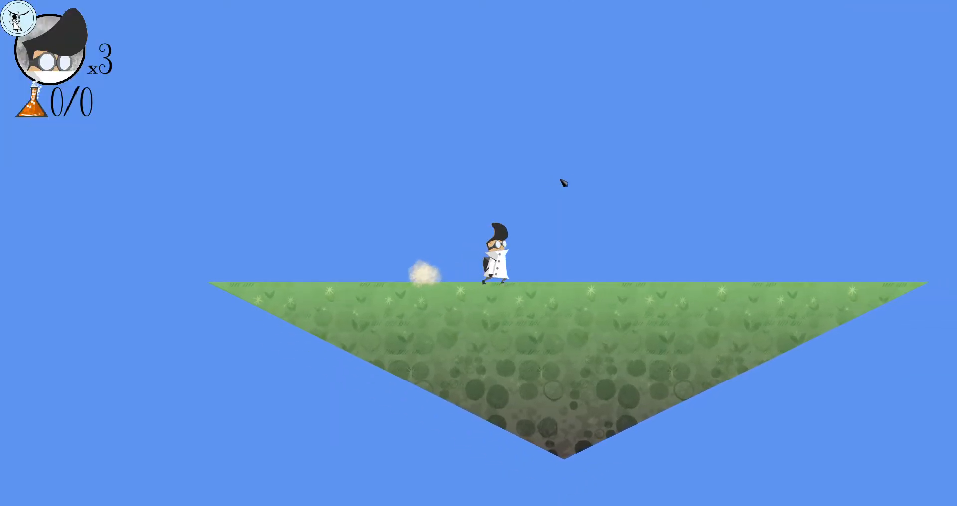
{"action": "key", "text": "a"}
{"action": "key", "text": "space"}
{"action": "key", "text": "d"}
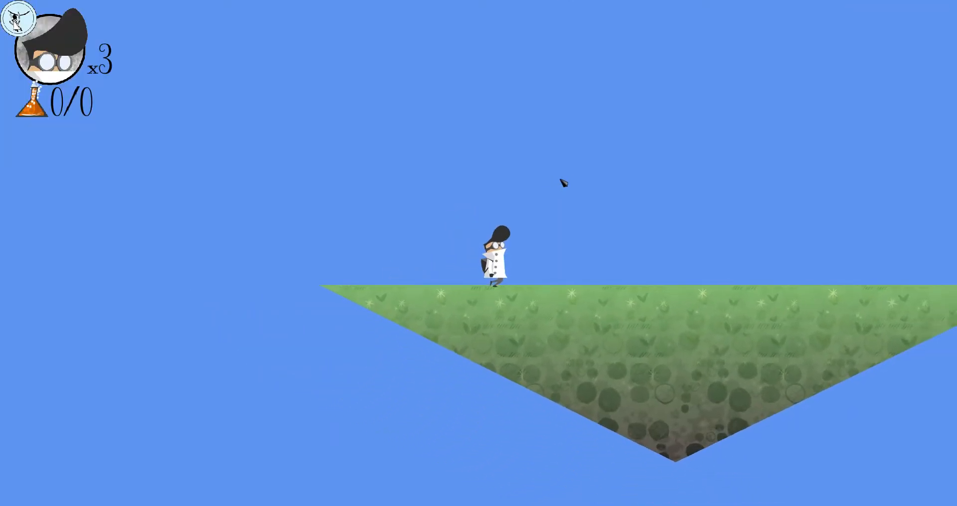
{"action": "key", "text": "space"}
{"action": "key", "text": "a"}
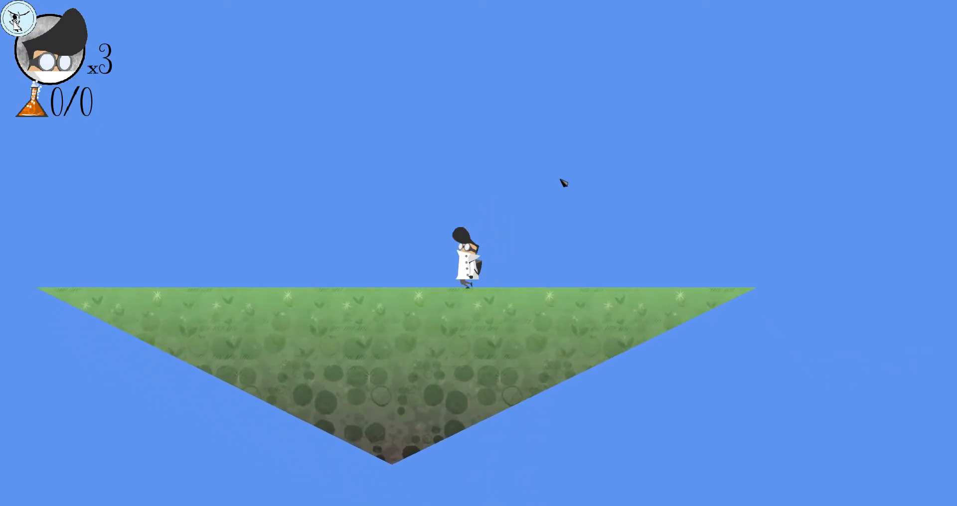
{"action": "key", "text": "space"}
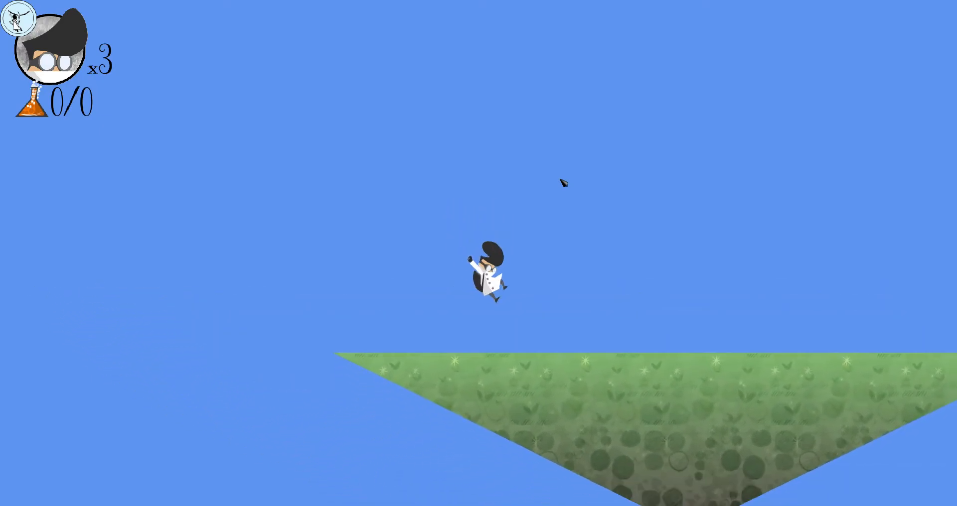
{"action": "key", "text": "d"}
{"action": "key", "text": "a"}
{"action": "key", "text": "d"}
{"action": "key", "text": "a"}
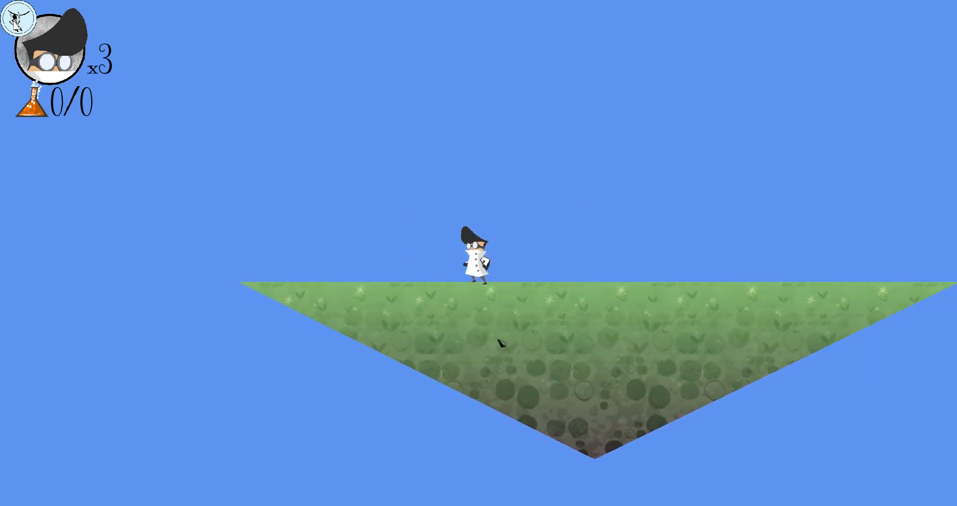
{"action": "key", "text": "Escape"}
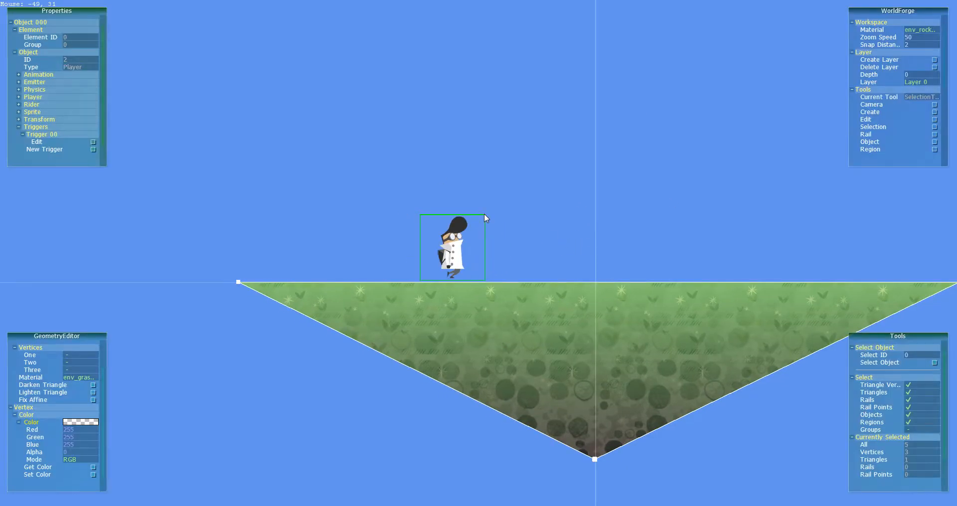
Step: Open the Player's Trigger 00, disable its Event 00, and close the event's window
{"action": "left_click", "coordinate": [45, 144]}
{"action": "left_click_drag", "start_coordinate": [122, 69], "coordinate": [254, 44]}
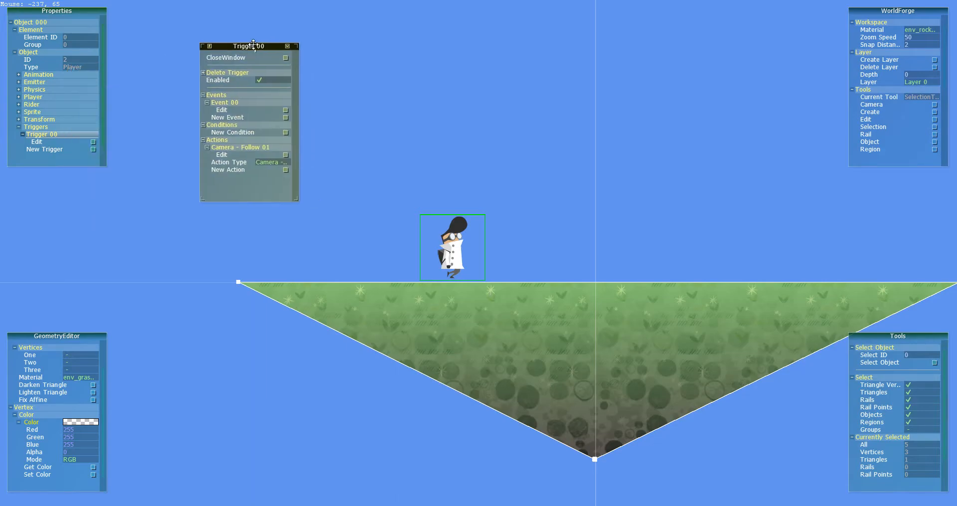
{"action": "left_click", "coordinate": [262, 80]}
{"action": "left_click", "coordinate": [285, 110]}
{"action": "left_click", "coordinate": [152, 117]}
{"action": "left_click", "coordinate": [150, 116]}
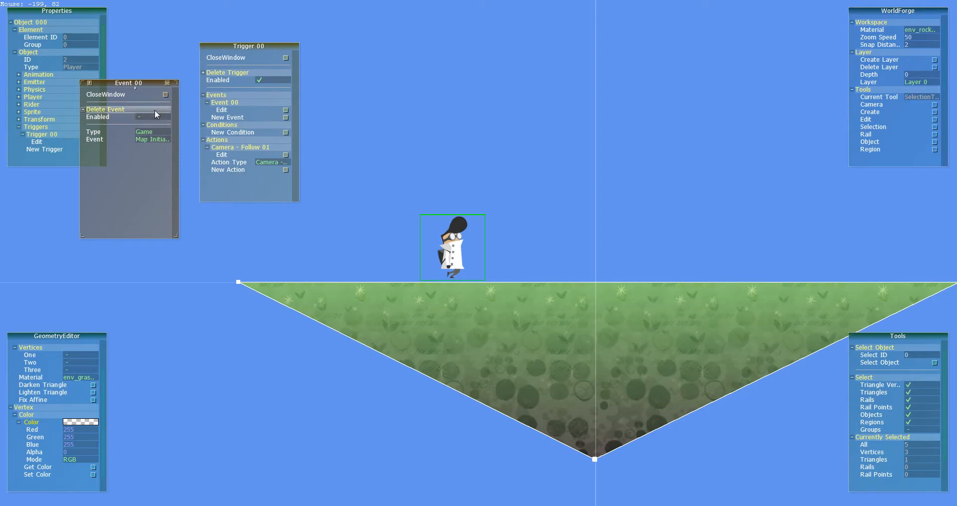
{"action": "left_click", "coordinate": [165, 94]}
Step: Look over the Camera - Follow 01 action, and disable Trigger 00 before closing its window
{"action": "left_click", "coordinate": [285, 155]}
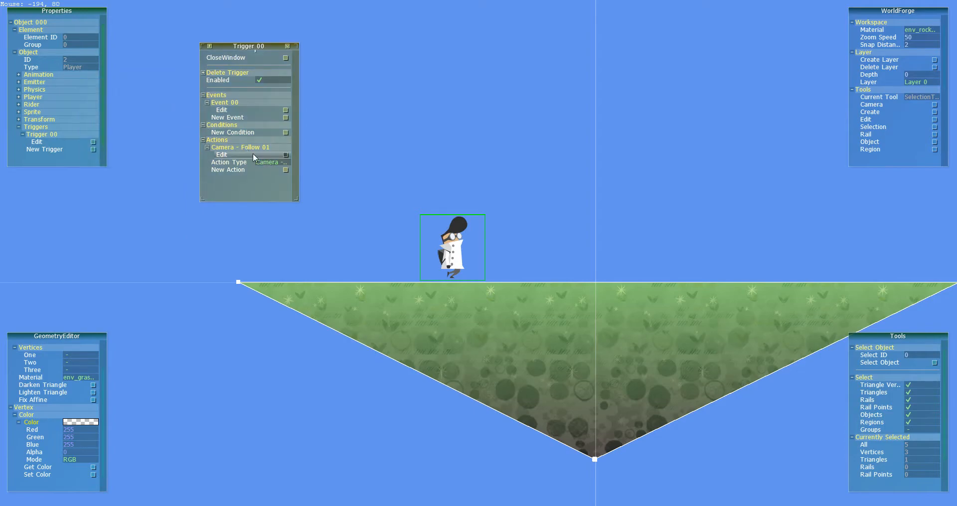
{"action": "left_click", "coordinate": [161, 95]}
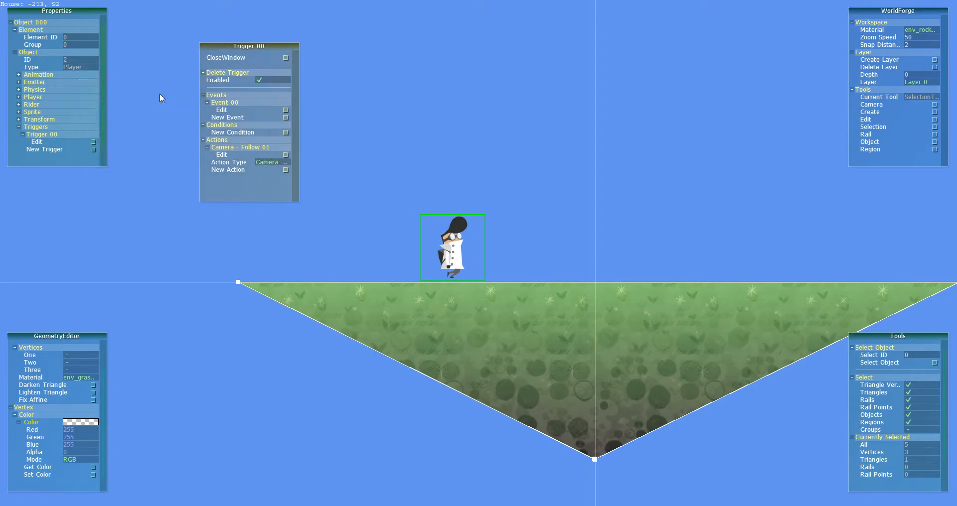
{"action": "left_click", "coordinate": [259, 80]}
{"action": "left_click", "coordinate": [270, 59]}
Step: Playtest the level with Trigger 00 disabled, and return to the editor
{"action": "key", "text": "F5"}
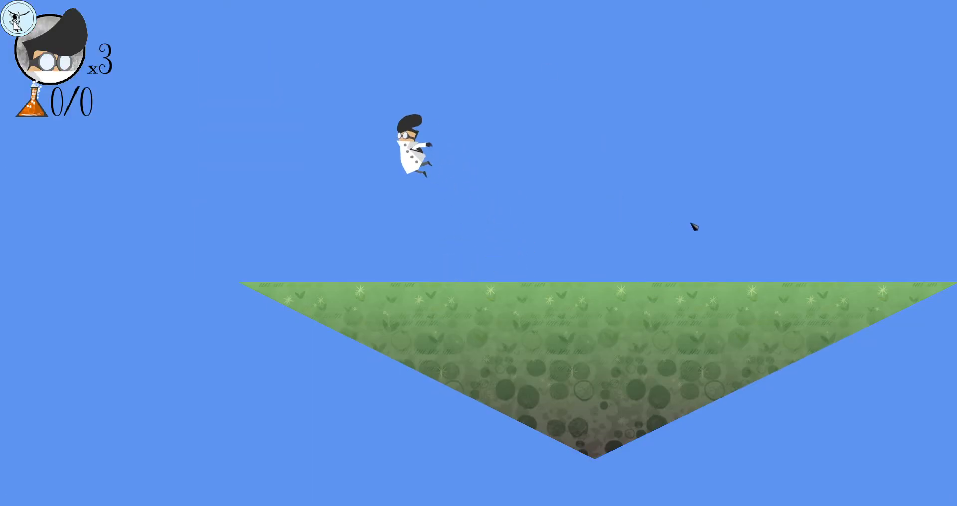
{"action": "key", "text": "F5"}
Step: Draw a tall rectangular region standing on the ground, just right of the vertical axis line
{"action": "scroll", "coordinate": [531, 246], "scroll_direction": "down", "scroll_amount": 1}
{"action": "middle_click_drag", "start_coordinate": [596, 186], "coordinate": [500, 221]}
{"action": "scroll", "coordinate": [533, 247], "scroll_direction": "down", "scroll_amount": 2}
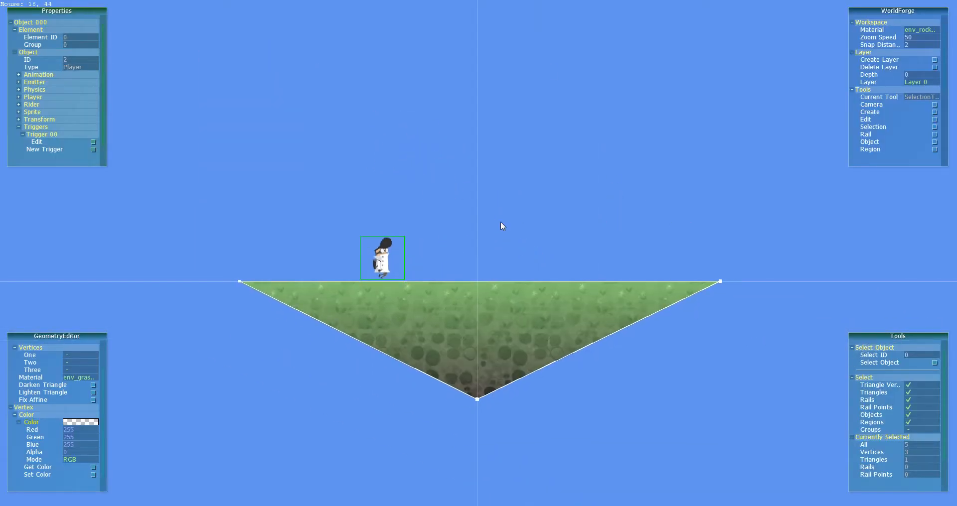
{"action": "scroll", "coordinate": [501, 221], "scroll_direction": "up", "scroll_amount": 3}
{"action": "scroll", "coordinate": [495, 265], "scroll_direction": "down", "scroll_amount": 2}
{"action": "middle_click_drag", "start_coordinate": [427, 255], "coordinate": [452, 263]}
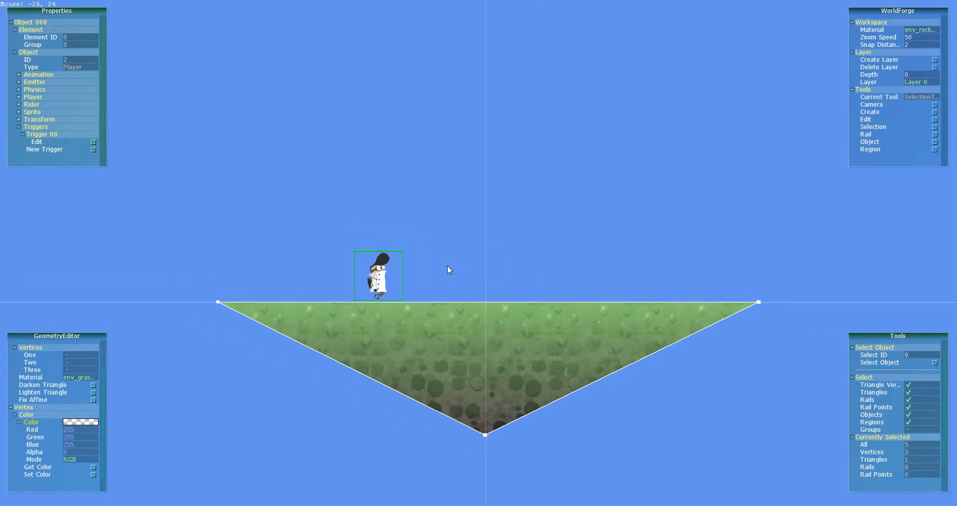
{"action": "left_click", "coordinate": [934, 149]}
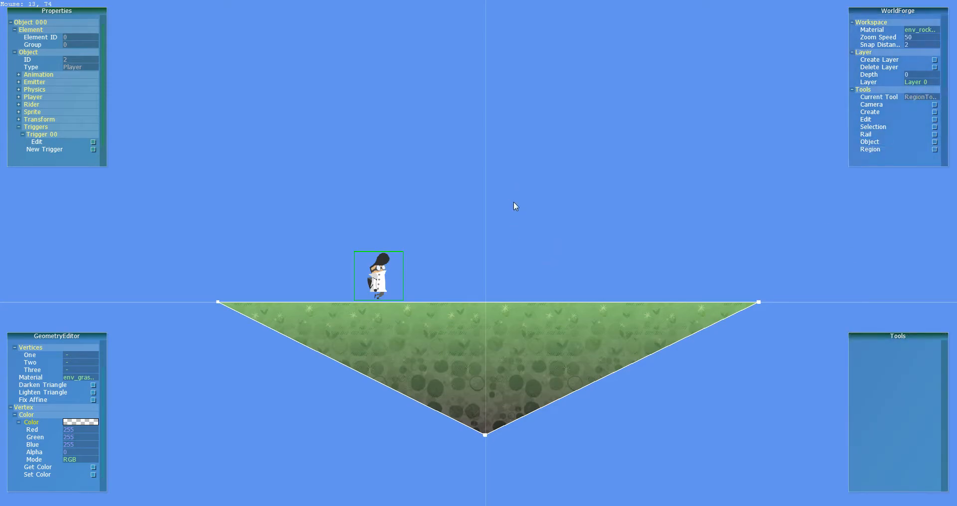
{"action": "left_click_drag", "start_coordinate": [568, 305], "coordinate": [569, 305]}
{"action": "left_click", "coordinate": [934, 127]}
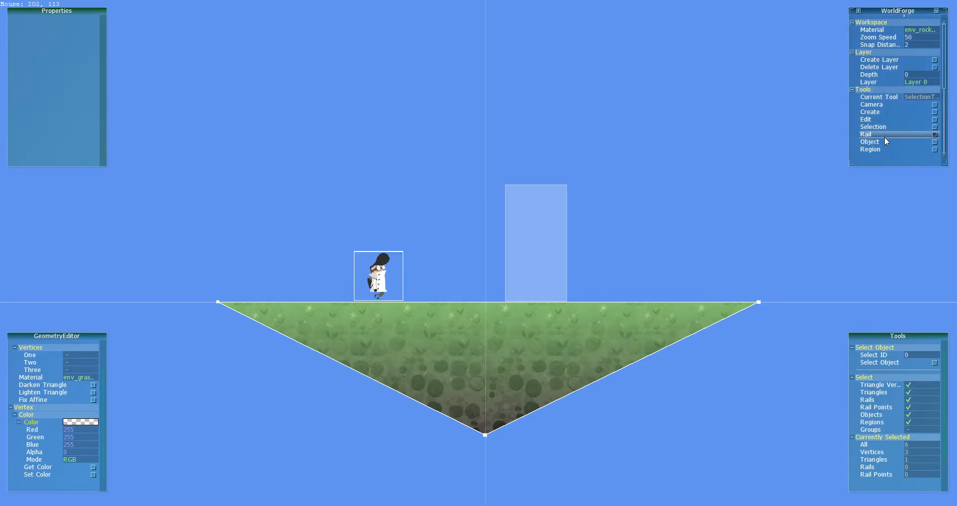
Step: Place an object of the Custom archetype just above the new region
{"action": "left_click", "coordinate": [935, 141]}
{"action": "left_click", "coordinate": [918, 356]}
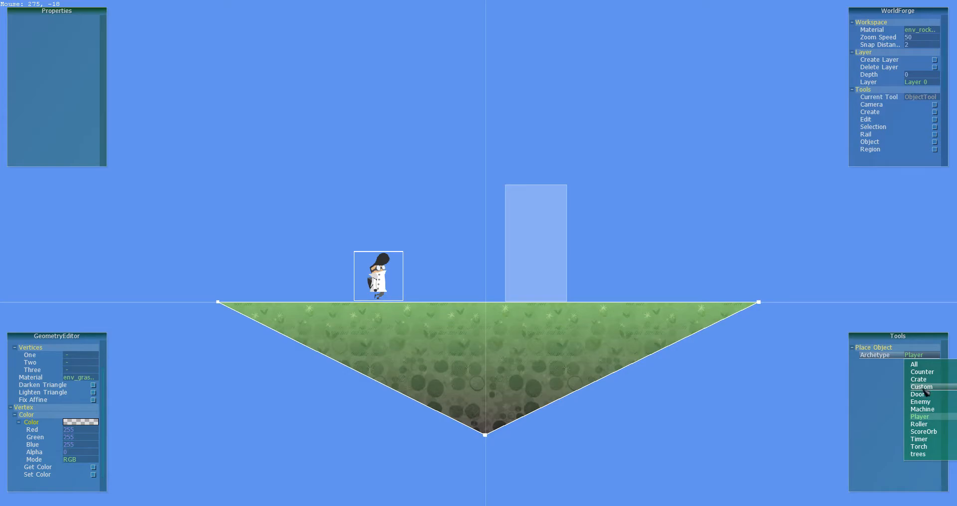
{"action": "left_click", "coordinate": [921, 387]}
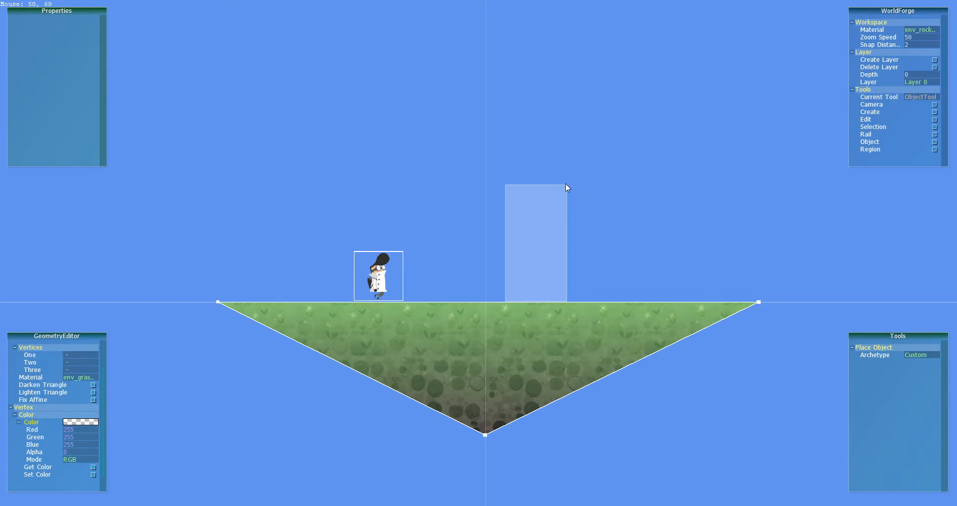
Step: Select the Custom object above the region and expand its Triggers properties
{"action": "left_click", "coordinate": [895, 127]}
{"action": "left_click", "coordinate": [538, 170]}
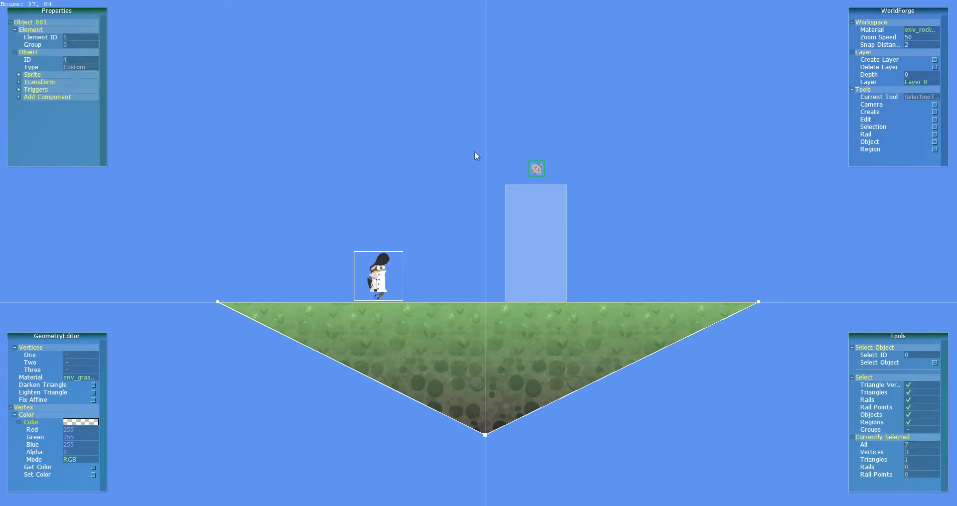
{"action": "left_click", "coordinate": [35, 89]}
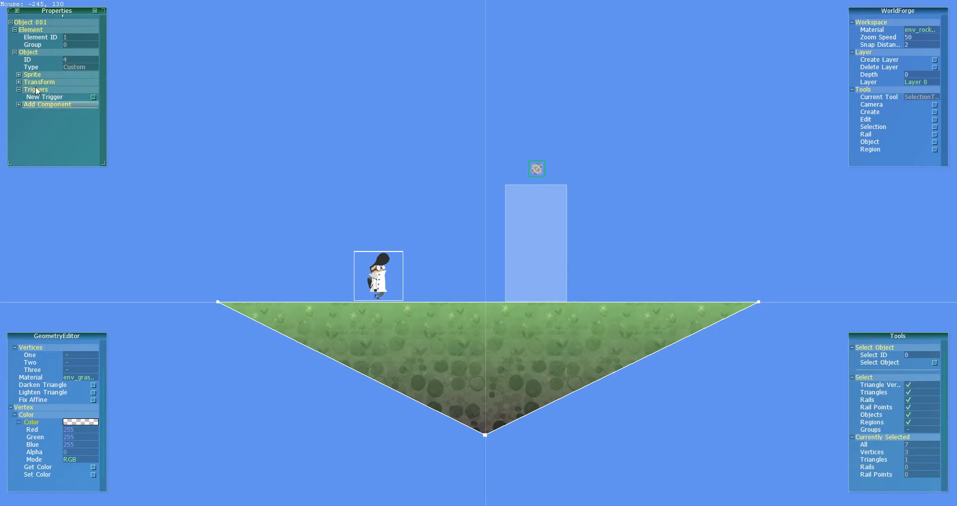
Step: Look over the component types that can be added to the Custom object
{"action": "left_click", "coordinate": [57, 107]}
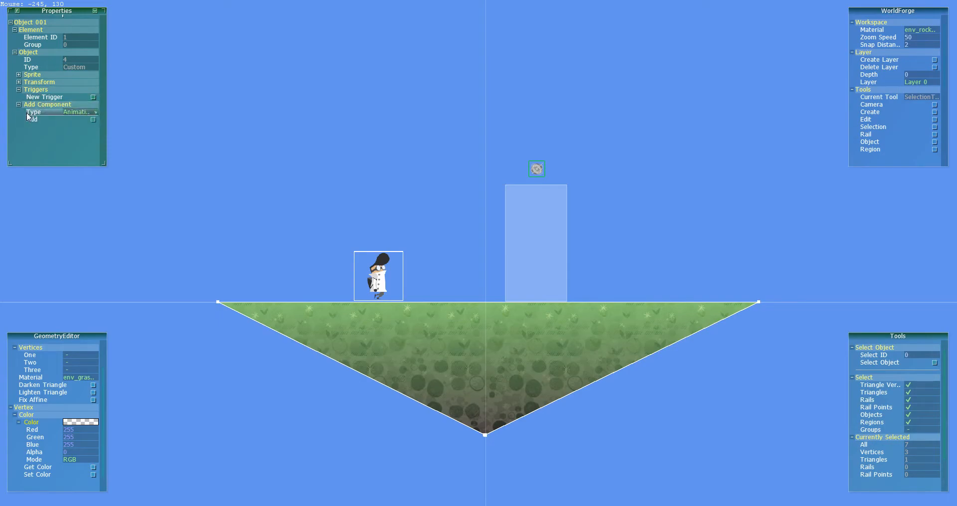
{"action": "left_click", "coordinate": [79, 112]}
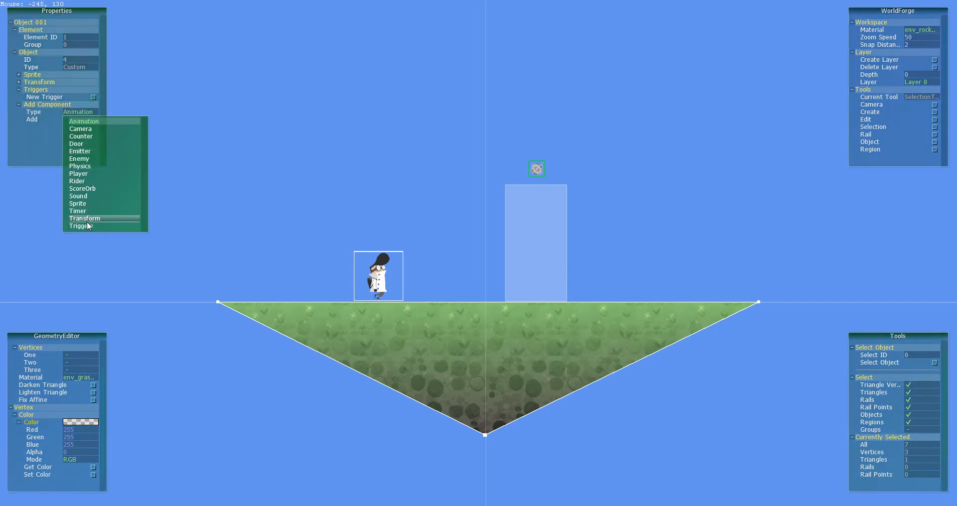
{"action": "left_click", "coordinate": [22, 146]}
{"action": "left_click", "coordinate": [43, 106]}
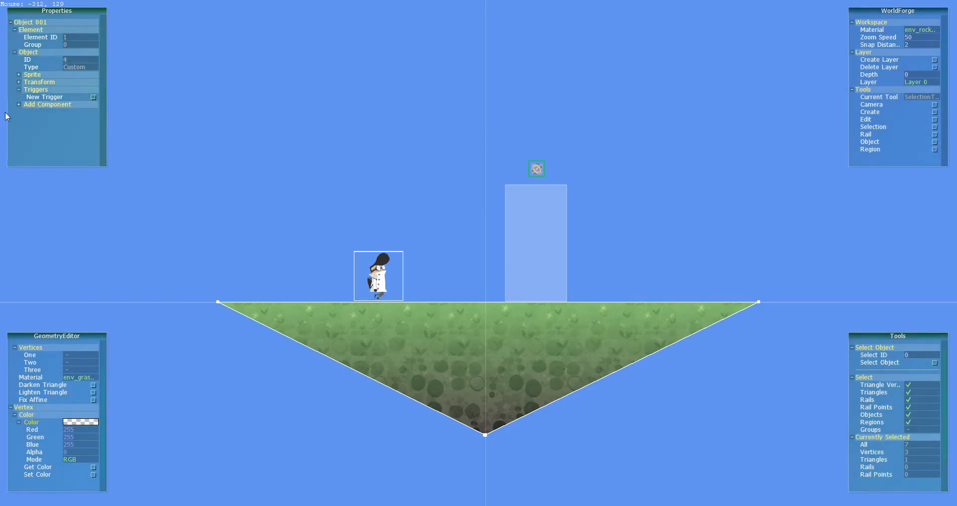
Step: Add a new trigger to the Custom object and open it for editing in a clear area of the workspace
{"action": "left_click", "coordinate": [47, 98]}
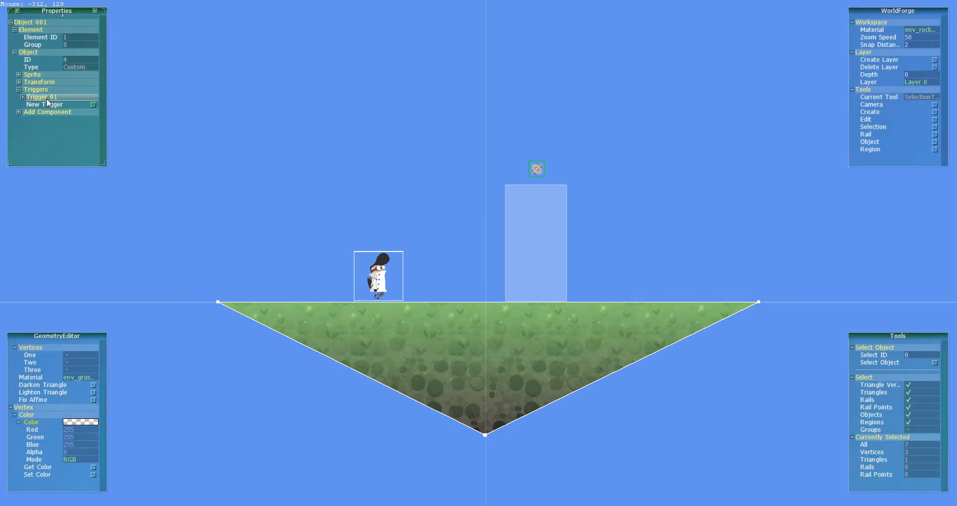
{"action": "left_click", "coordinate": [45, 108]}
{"action": "left_click_drag", "start_coordinate": [118, 70], "coordinate": [309, 29]}
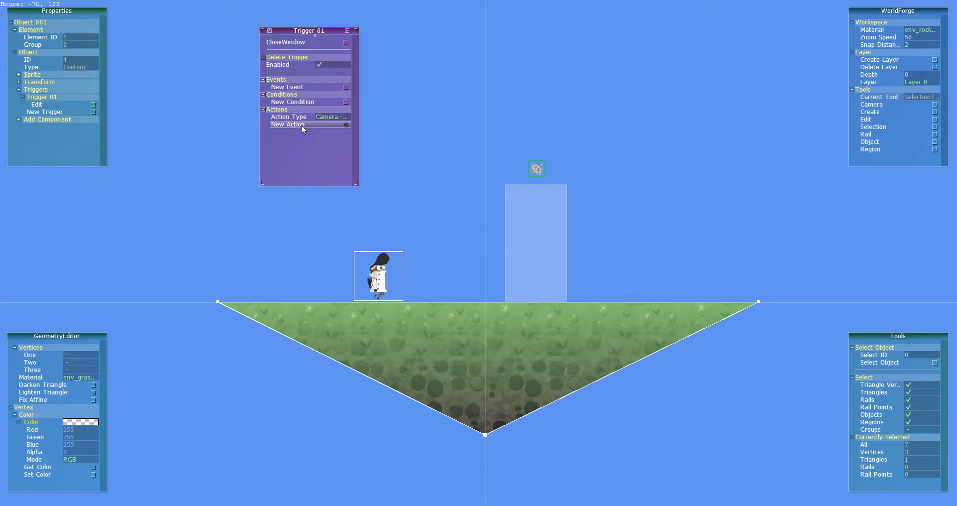
Step: Add an event to Trigger 01 with type Region and event Object Enter, and close the event's window
{"action": "left_click", "coordinate": [305, 88]}
{"action": "left_click", "coordinate": [305, 95]}
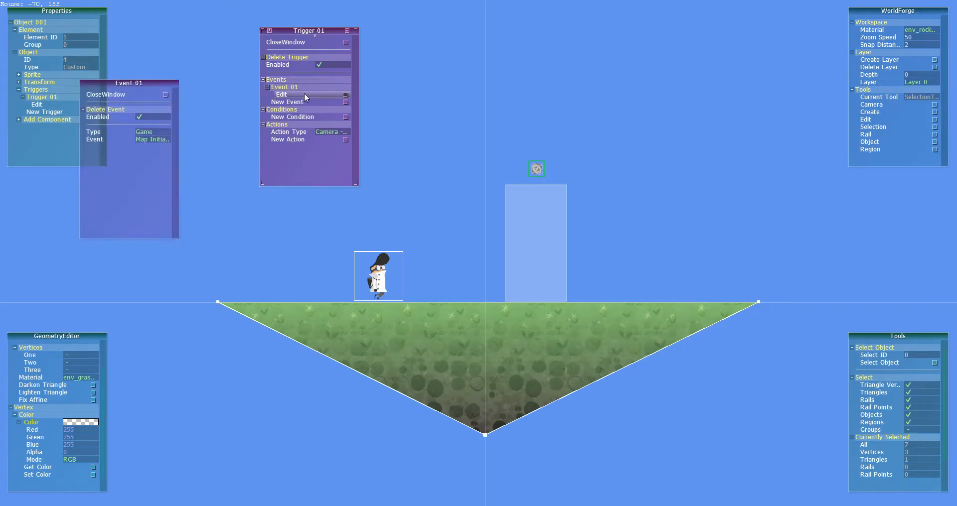
{"action": "left_click_drag", "start_coordinate": [155, 80], "coordinate": [211, 60]}
{"action": "left_click", "coordinate": [207, 111]}
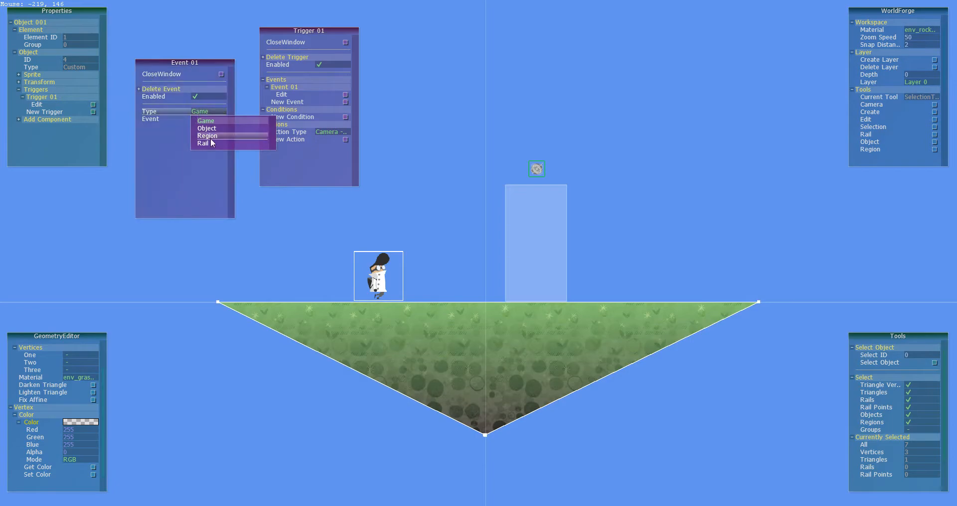
{"action": "left_click", "coordinate": [209, 137]}
{"action": "left_click", "coordinate": [207, 119]}
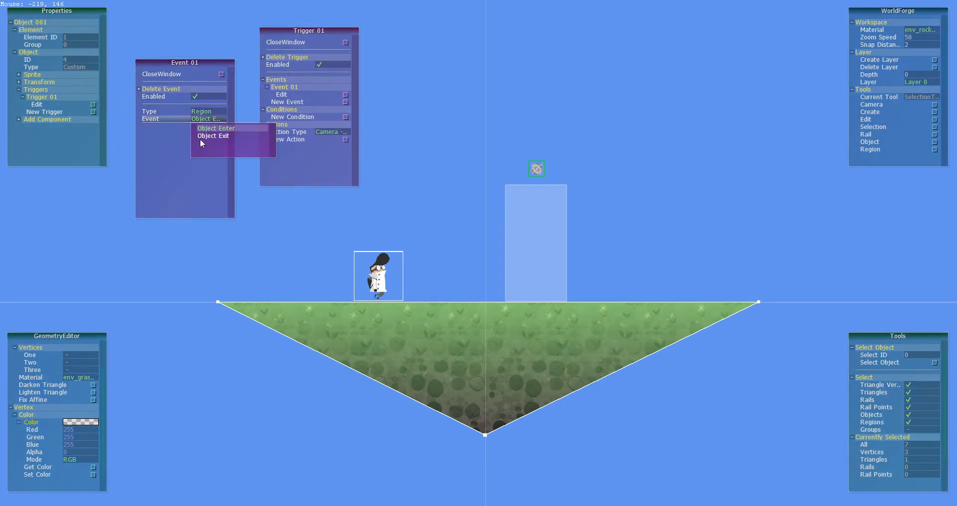
{"action": "left_click", "coordinate": [224, 129]}
{"action": "left_click", "coordinate": [222, 74]}
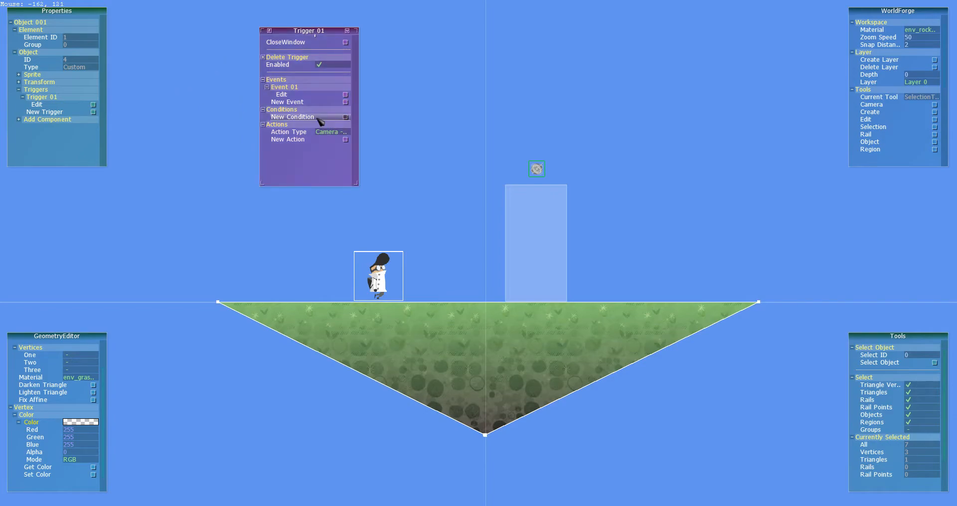
Step: Add a new condition to Trigger 01, open it for editing, and look over the available condition types
{"action": "left_click", "coordinate": [345, 117]}
{"action": "left_click", "coordinate": [345, 124]}
{"action": "left_click_drag", "start_coordinate": [160, 80], "coordinate": [216, 66]}
{"action": "left_click", "coordinate": [210, 117]}
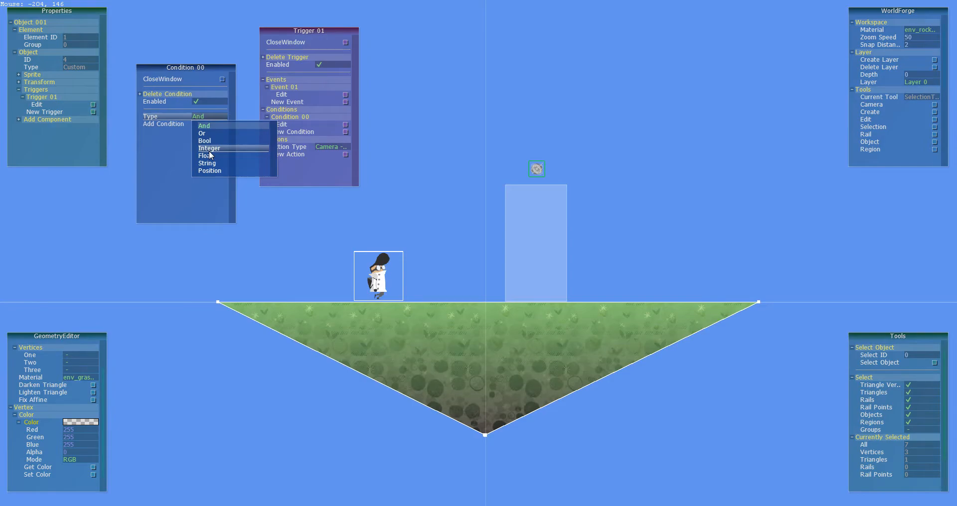
{"action": "left_click", "coordinate": [167, 117]}
Step: Check the Player object's ID, and make the condition an Integer comparison of the triggering object's ID with the value 2
{"action": "key", "text": "Tab"}
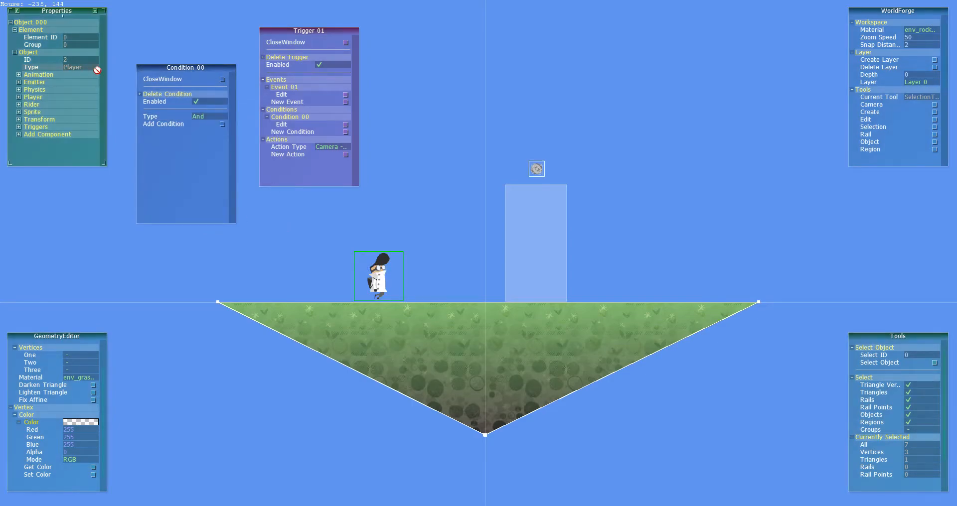
{"action": "key", "text": "Tab"}
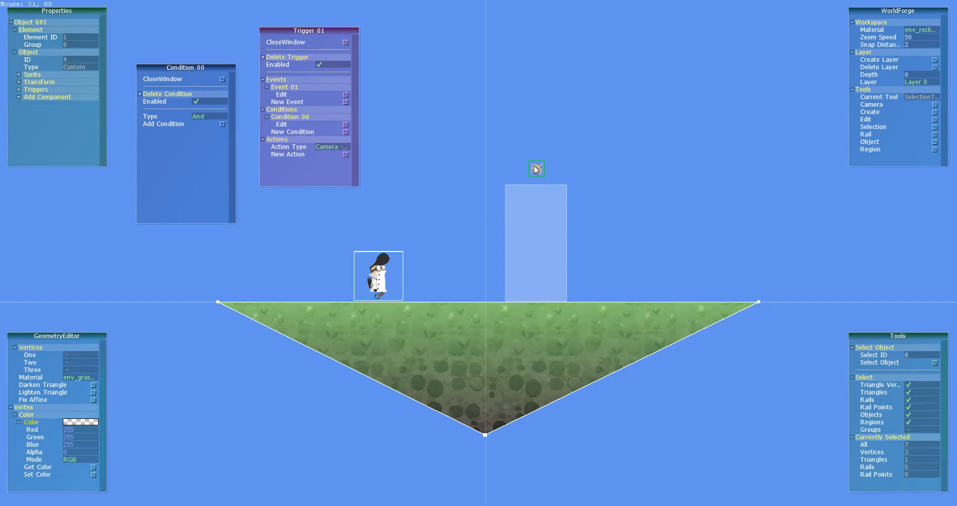
{"action": "left_click", "coordinate": [210, 116]}
{"action": "left_click", "coordinate": [209, 148]}
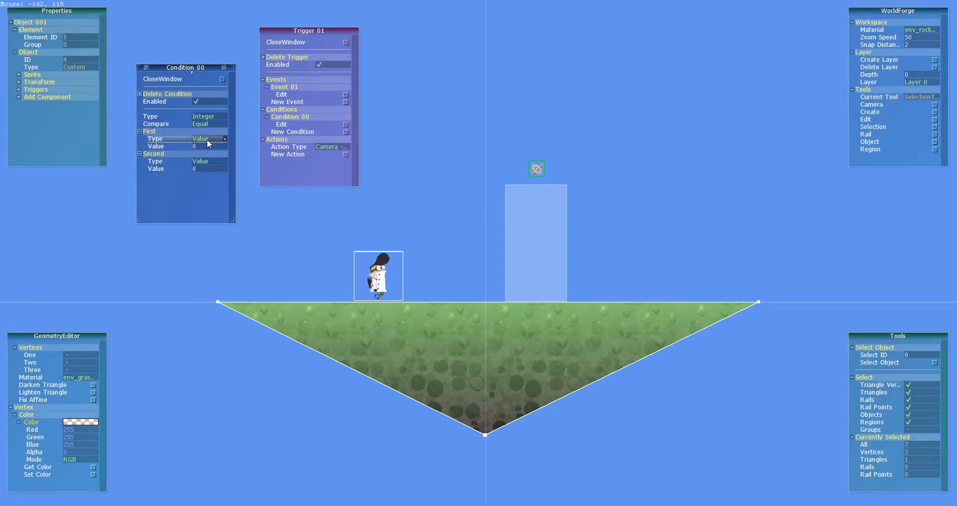
{"action": "left_click", "coordinate": [207, 139]}
{"action": "left_click", "coordinate": [223, 171]}
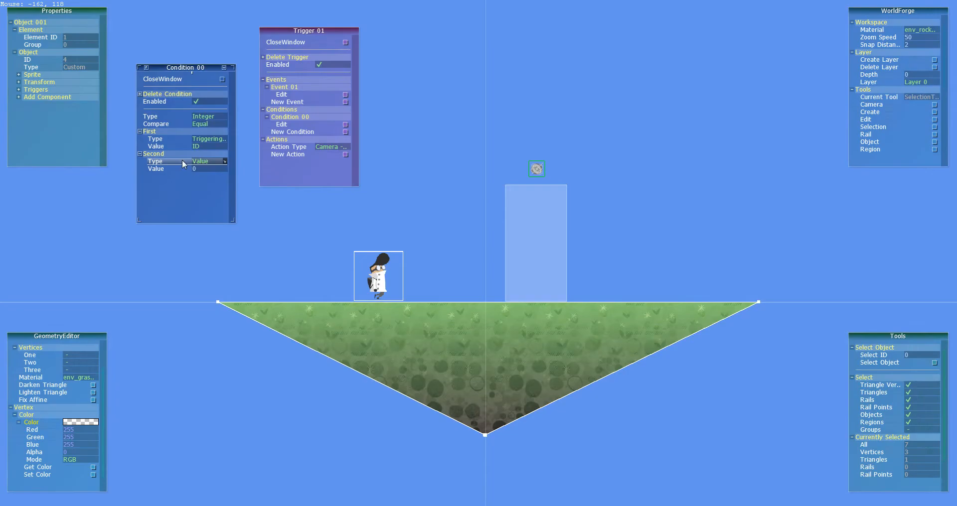
{"action": "left_click", "coordinate": [206, 163]}
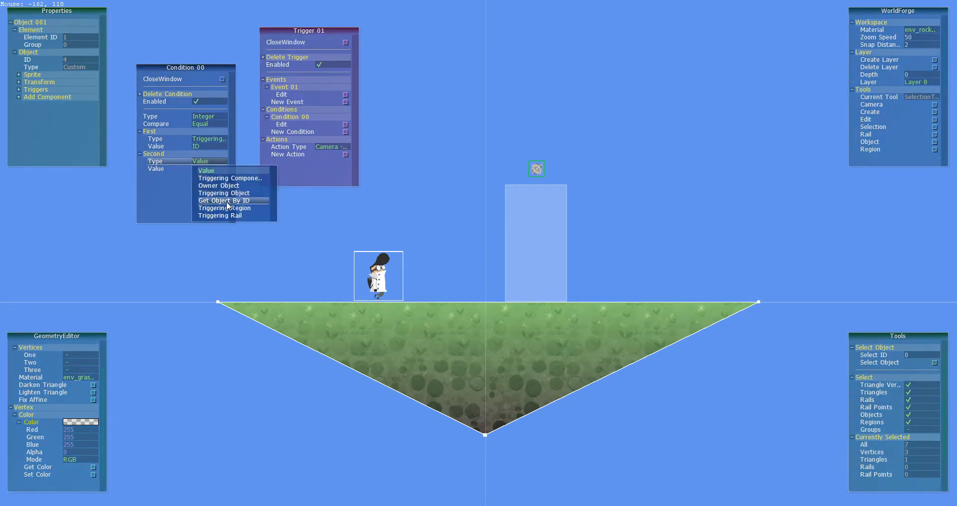
{"action": "left_click", "coordinate": [182, 193]}
{"action": "left_click", "coordinate": [205, 169]}
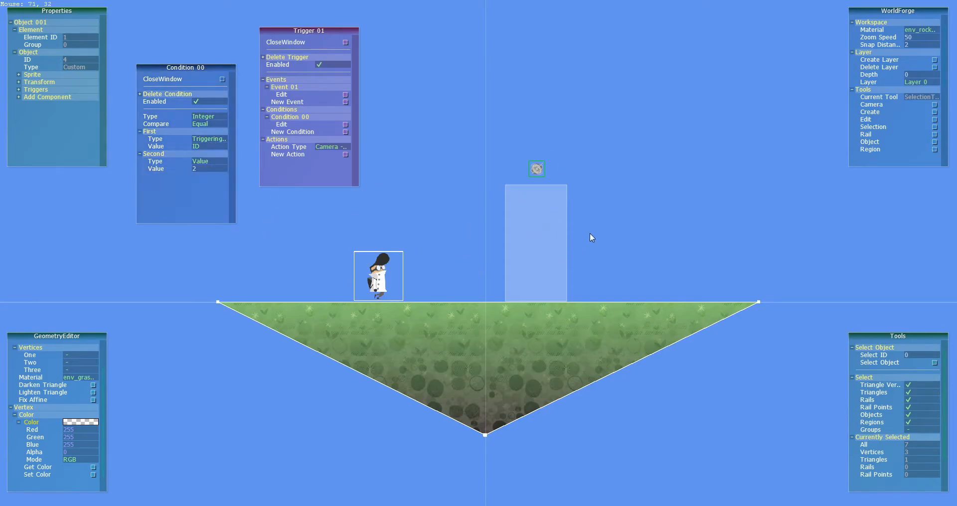
Step: Try a String condition whose first operand reads a value from the triggering object's Player component
{"action": "left_click", "coordinate": [209, 140]}
{"action": "left_click", "coordinate": [209, 140]}
{"action": "left_click", "coordinate": [199, 116]}
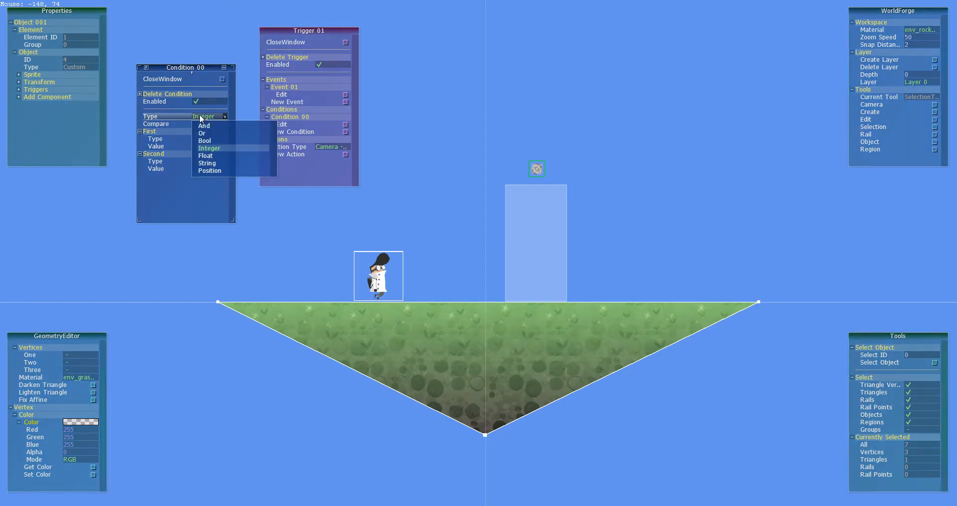
{"action": "left_click", "coordinate": [207, 163]}
{"action": "left_click", "coordinate": [209, 139]}
{"action": "left_click", "coordinate": [227, 155]}
{"action": "left_click", "coordinate": [208, 146]}
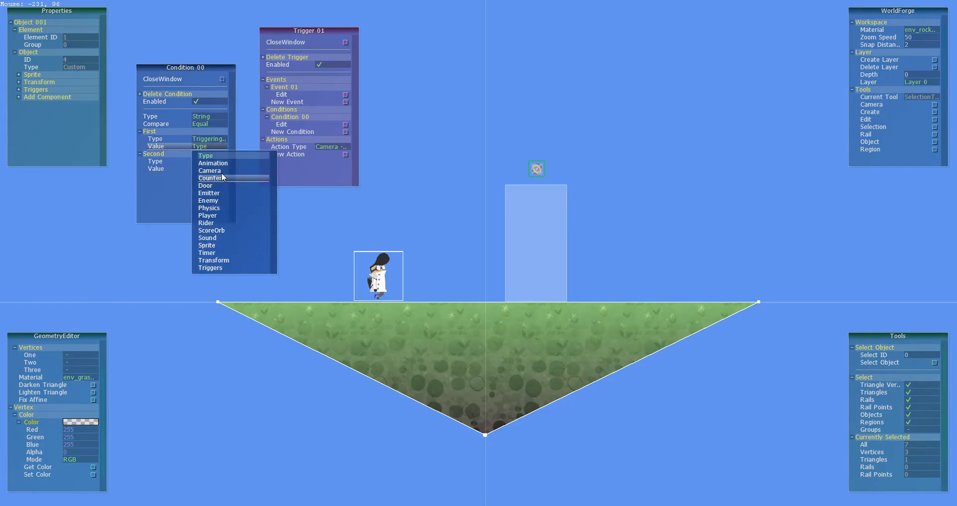
{"action": "left_click", "coordinate": [216, 216]}
{"action": "left_click", "coordinate": [201, 152]}
{"action": "left_click", "coordinate": [202, 152]}
Step: Switch the condition back to Integer and reset the first operand's value to ID
{"action": "left_click", "coordinate": [206, 117]}
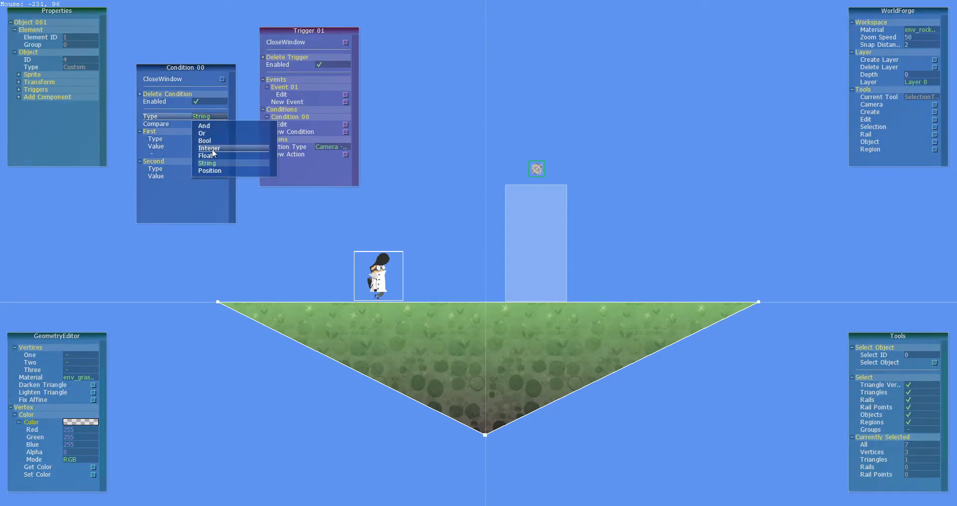
{"action": "left_click", "coordinate": [208, 148]}
{"action": "left_click", "coordinate": [207, 118]}
{"action": "left_click", "coordinate": [208, 118]}
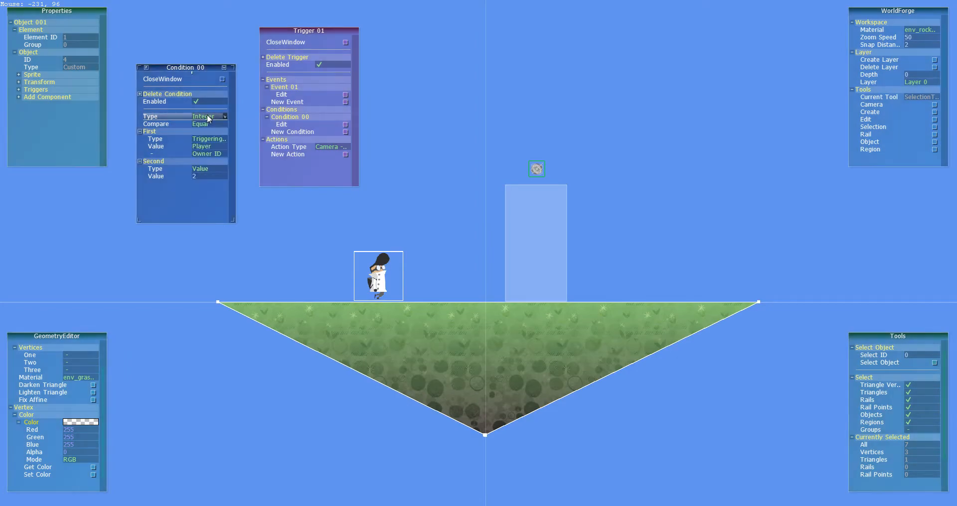
{"action": "left_click", "coordinate": [211, 152]}
{"action": "left_click", "coordinate": [210, 152]}
{"action": "left_click", "coordinate": [207, 146]}
{"action": "left_click", "coordinate": [209, 171]}
Step: Try the Player component's Goggles, Lives and Chemicals Collected values as the condition's first operand
{"action": "left_click", "coordinate": [206, 147]}
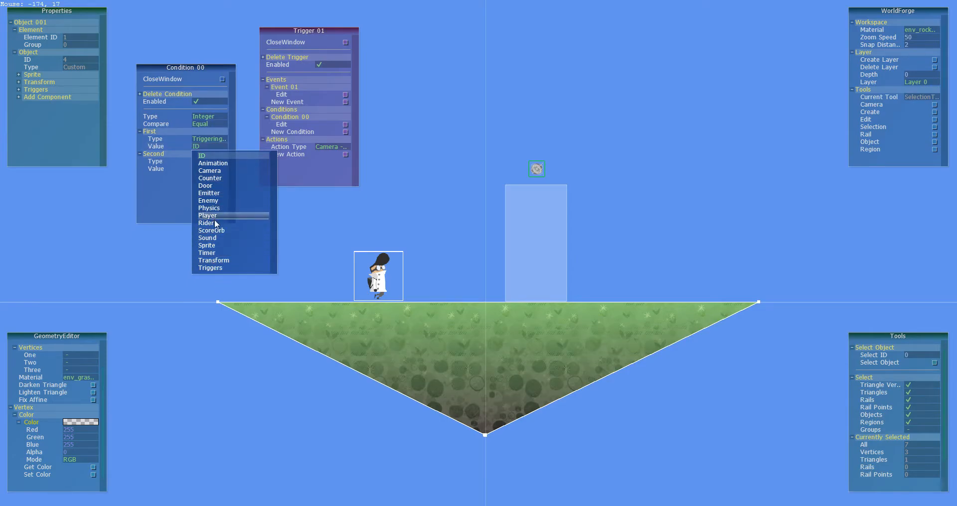
{"action": "left_click", "coordinate": [209, 216]}
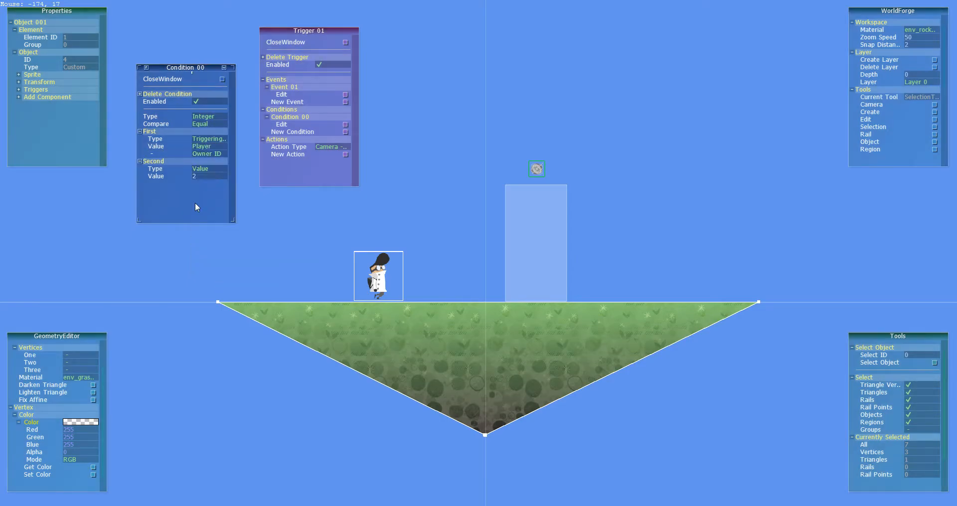
{"action": "left_click", "coordinate": [213, 154]}
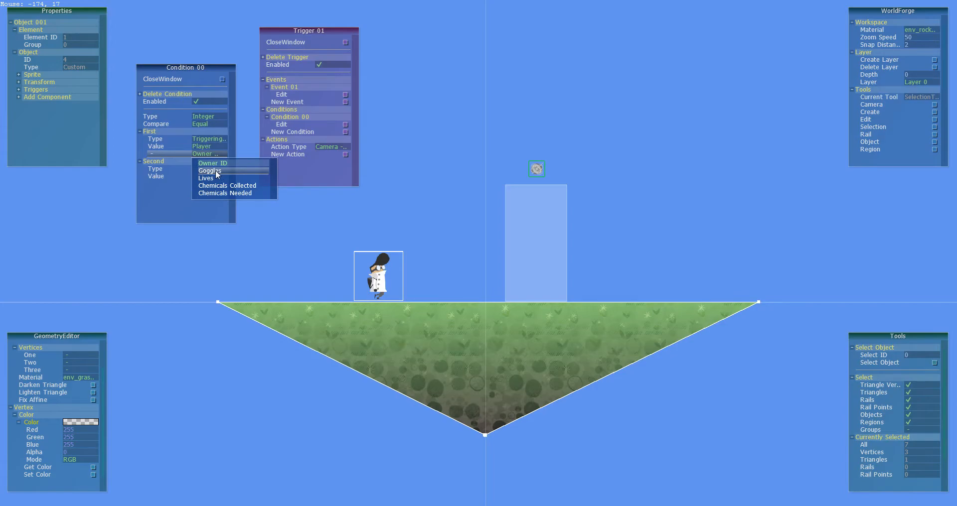
{"action": "left_click", "coordinate": [209, 171]}
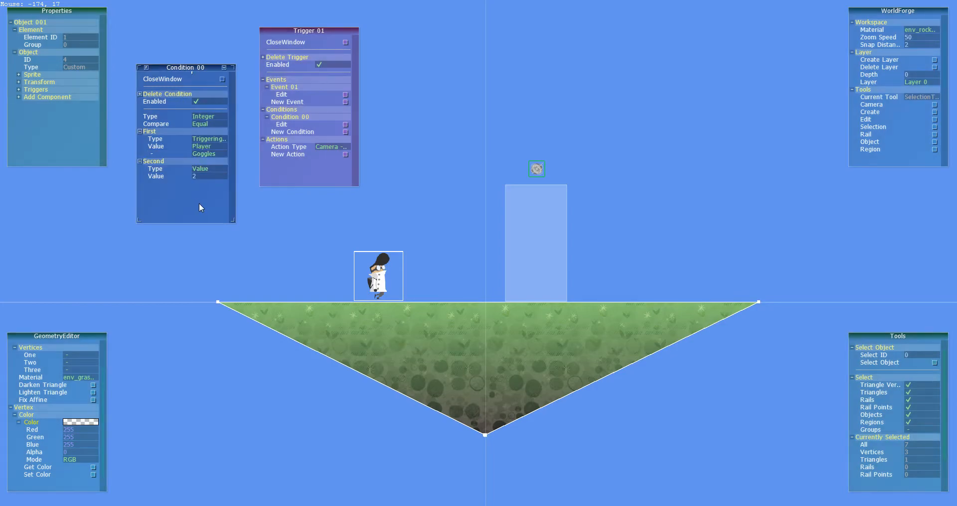
{"action": "left_click", "coordinate": [209, 153]}
{"action": "left_click", "coordinate": [210, 176]}
{"action": "left_click", "coordinate": [202, 154]}
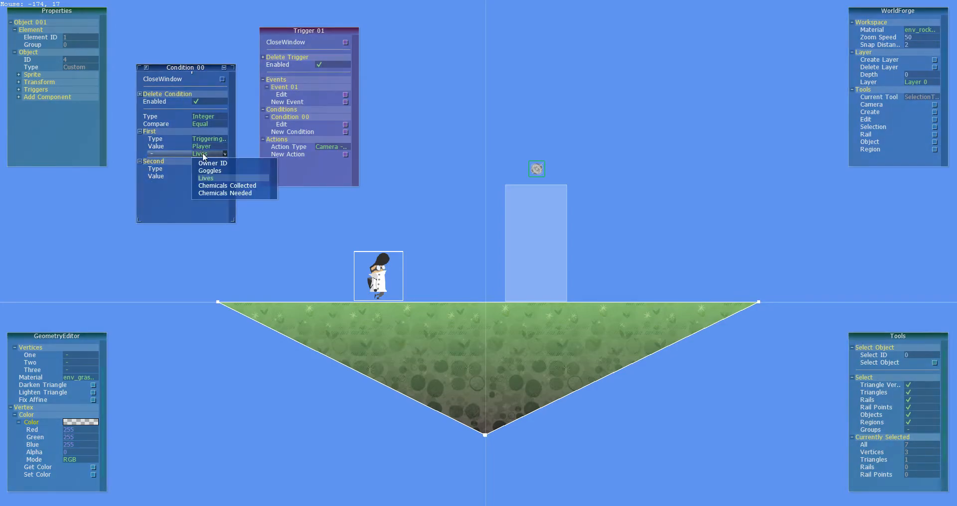
{"action": "left_click", "coordinate": [226, 186]}
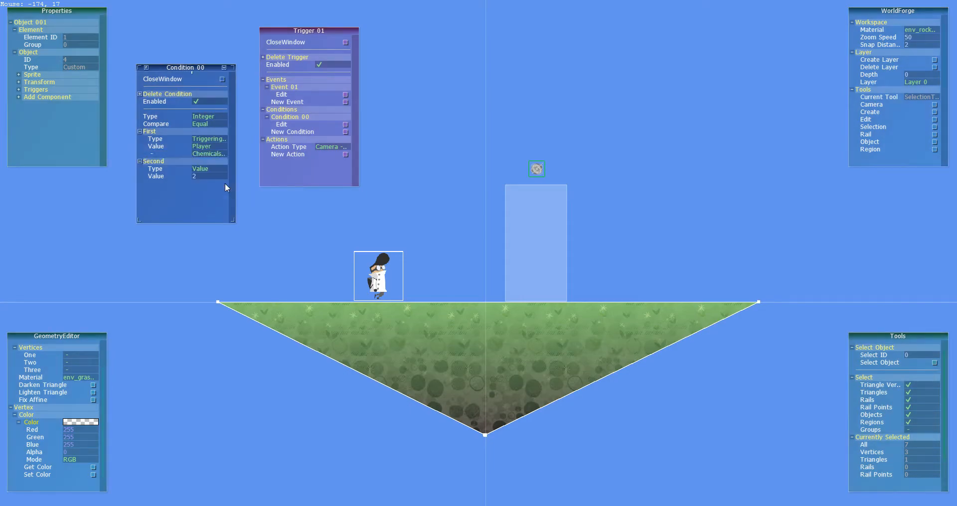
{"action": "left_click", "coordinate": [200, 153]}
{"action": "left_click", "coordinate": [209, 196]}
{"action": "middle_click_drag", "start_coordinate": [275, 256], "coordinate": [316, 285]}
{"action": "middle_click_drag", "start_coordinate": [376, 249], "coordinate": [353, 250]}
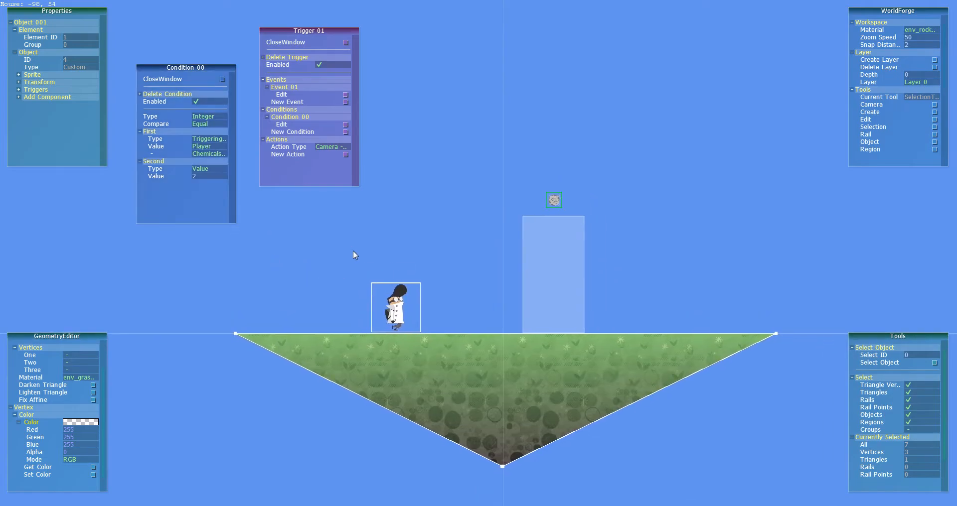
{"action": "scroll", "coordinate": [364, 259], "scroll_direction": "up", "scroll_amount": 3}
{"action": "scroll", "coordinate": [406, 255], "scroll_direction": "down", "scroll_amount": 3}
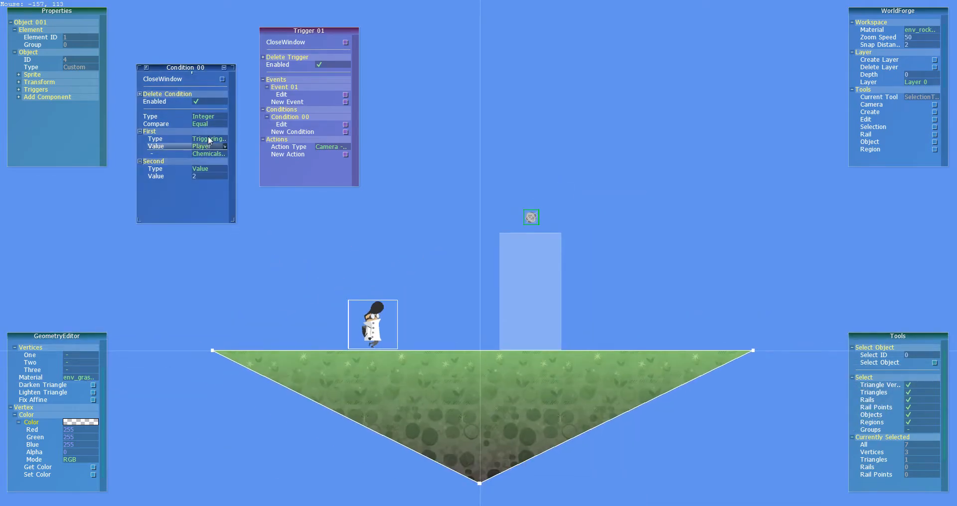
{"action": "left_click", "coordinate": [209, 140]}
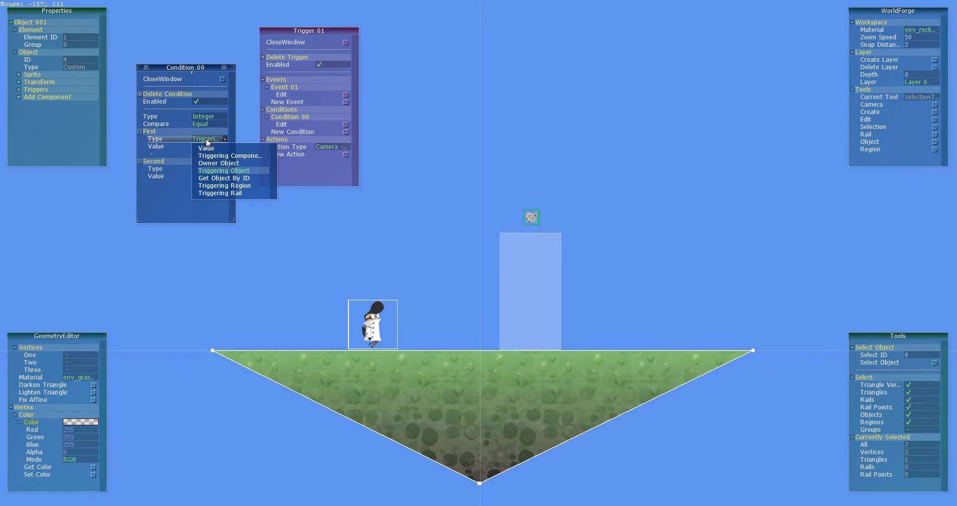
Step: Set the condition to String, comparing the triggering object's Type with the value Player, and close the condition's window
{"action": "left_click", "coordinate": [208, 117]}
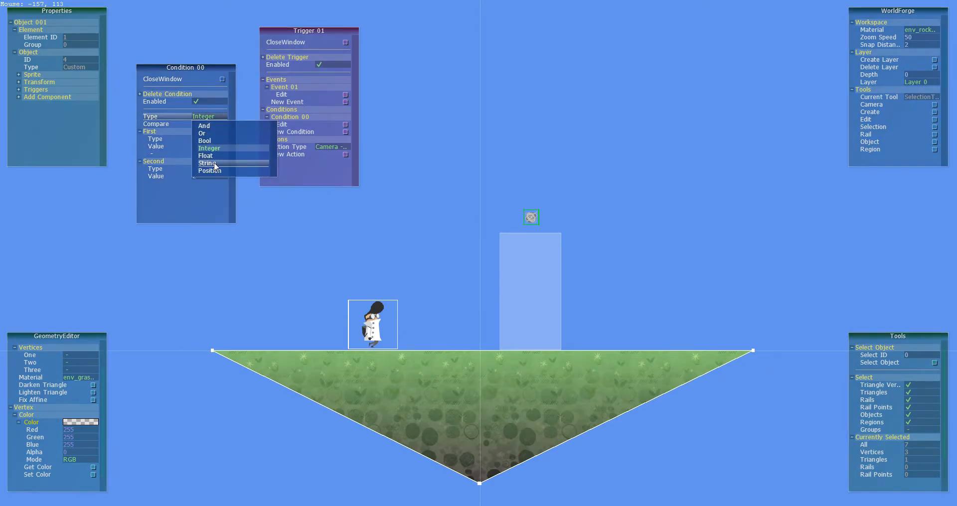
{"action": "left_click", "coordinate": [215, 164]}
{"action": "left_click", "coordinate": [205, 145]}
{"action": "left_click", "coordinate": [205, 146]}
{"action": "left_click", "coordinate": [201, 169]}
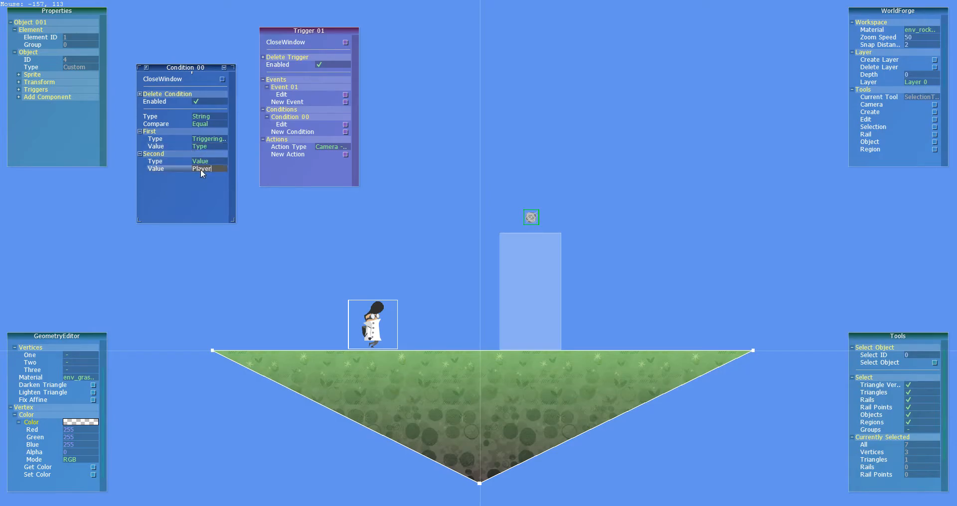
{"action": "key", "text": "Return"}
{"action": "middle_click_drag", "start_coordinate": [463, 274], "coordinate": [382, 237]}
{"action": "left_click", "coordinate": [221, 79]}
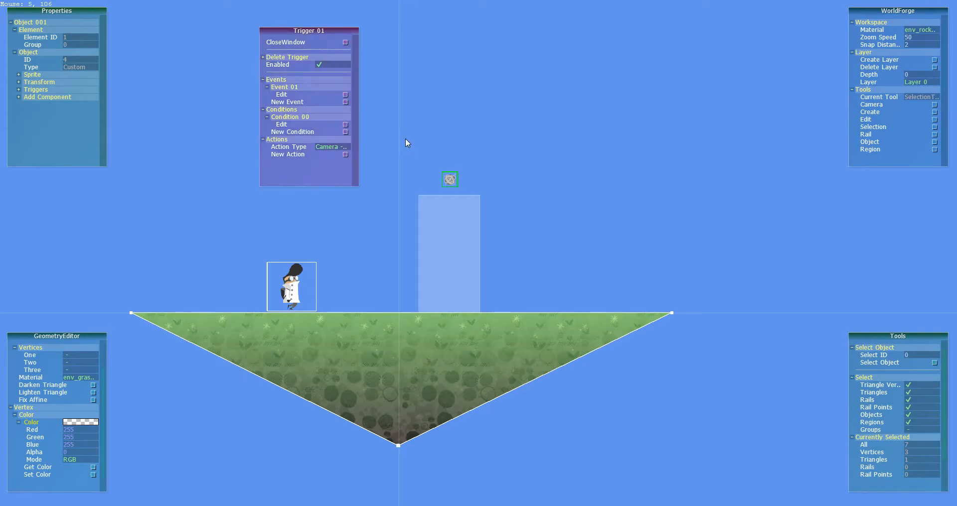
Step: Place an object of the Door archetype in the open space to the right of the region
{"action": "left_click", "coordinate": [327, 146]}
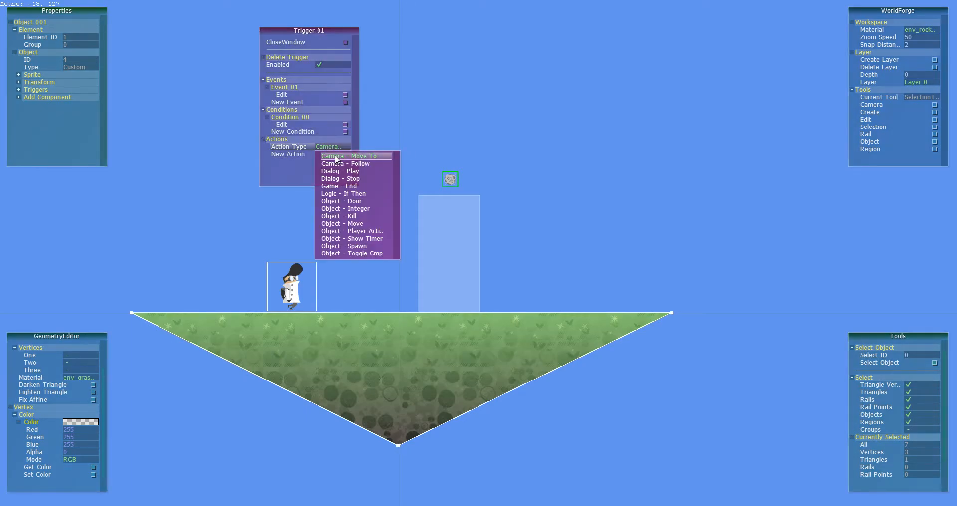
{"action": "mouse_move", "coordinate": [583, 227]}
{"action": "middle_mouse_down"}
{"action": "mouse_move", "coordinate": [518, 208]}
{"action": "mouse_move", "coordinate": [579, 234]}
{"action": "middle_mouse_up"}
{"action": "left_click", "coordinate": [867, 144]}
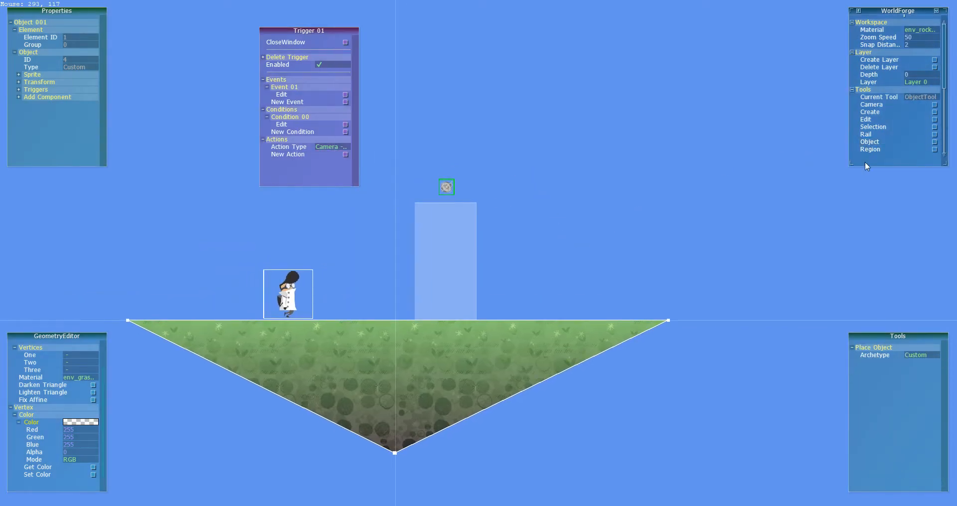
{"action": "left_click", "coordinate": [928, 355]}
{"action": "left_click", "coordinate": [599, 248]}
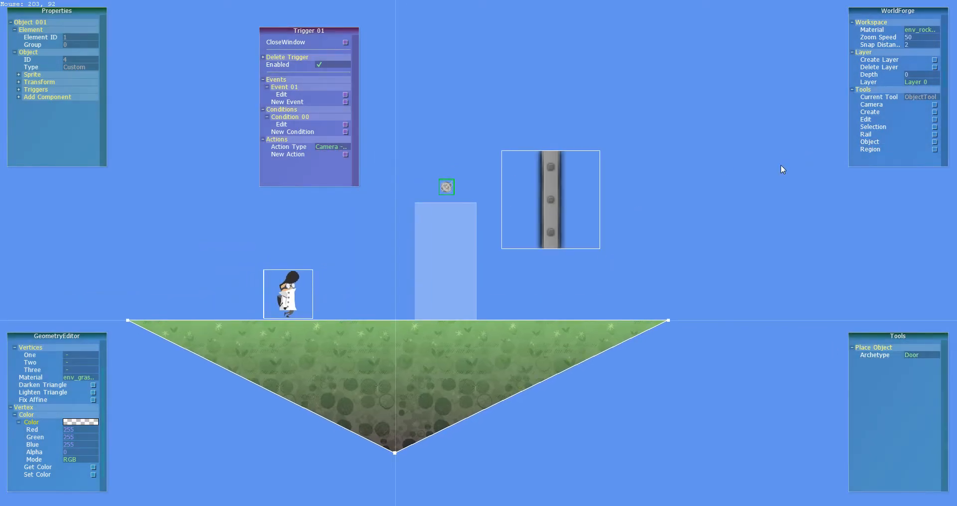
Step: Select the door and move it into the middle of the region so it stands on the ground
{"action": "left_click", "coordinate": [934, 127]}
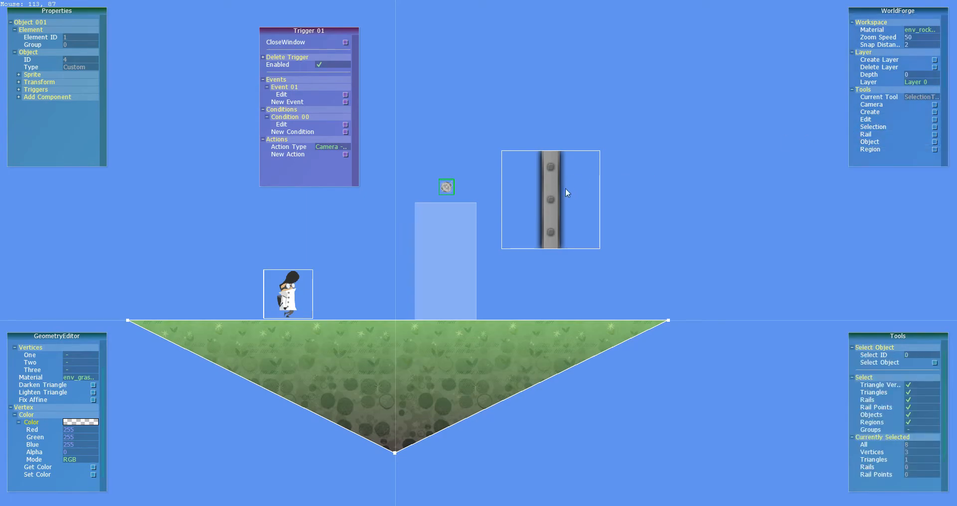
{"action": "left_click", "coordinate": [546, 222]}
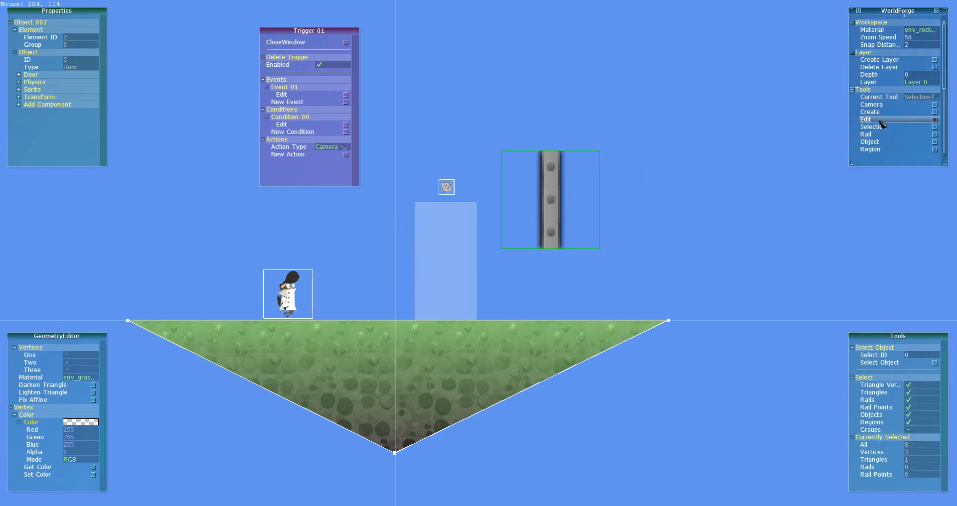
{"action": "left_click", "coordinate": [934, 119]}
{"action": "left_click_drag", "start_coordinate": [636, 195], "coordinate": [592, 200]}
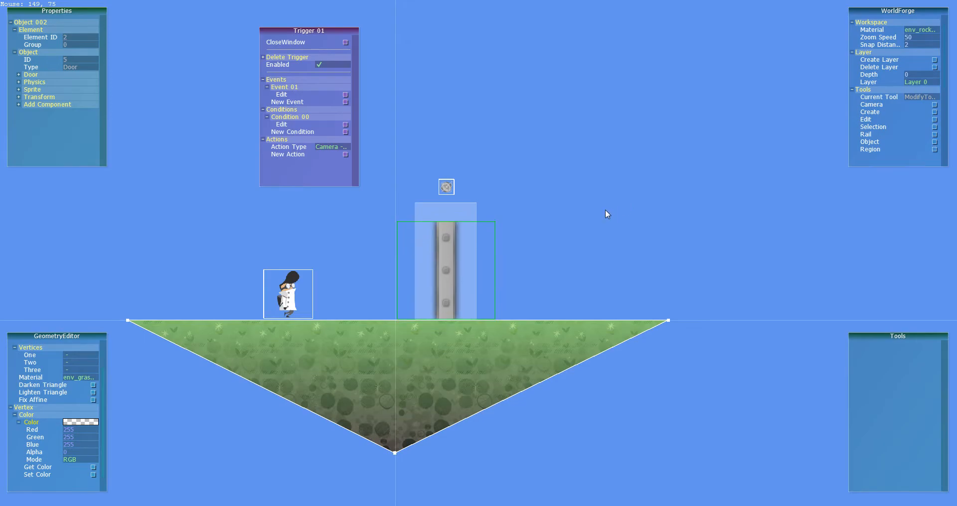
Step: Resize the region around the door to about -3.19 Left, 70.85 Right and 64.88 Top
{"action": "middle_click_drag", "start_coordinate": [605, 210], "coordinate": [641, 216]}
{"action": "left_click", "coordinate": [889, 127]}
{"action": "left_click", "coordinate": [487, 220]}
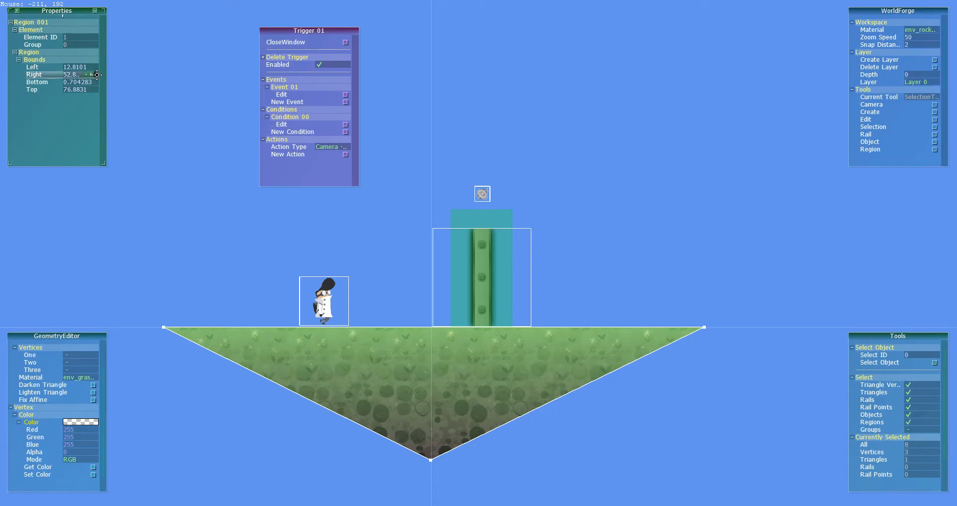
{"action": "left_click_drag", "start_coordinate": [96, 74], "coordinate": [95, 55]}
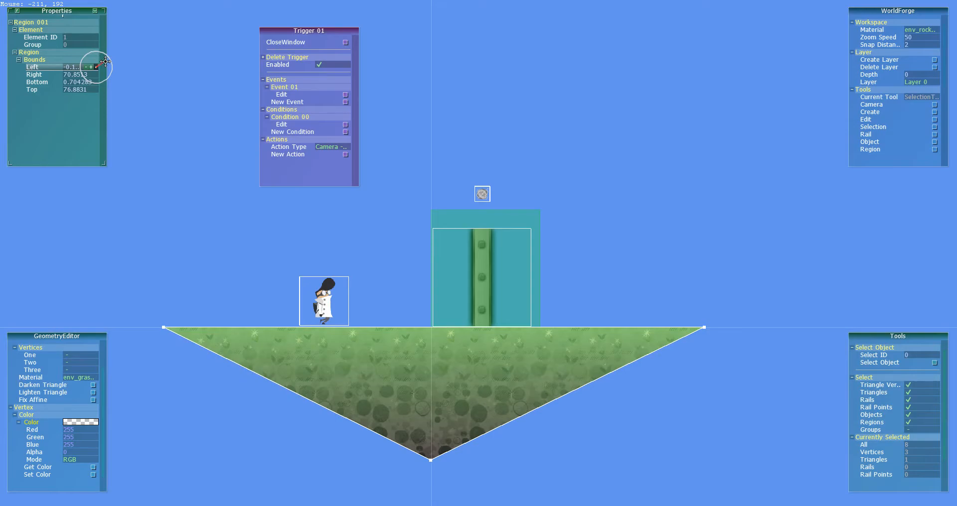
{"action": "mouse_move", "coordinate": [109, 63]}
{"action": "left_mouse_down"}
{"action": "mouse_move", "coordinate": [97, 88]}
{"action": "mouse_move", "coordinate": [112, 80]}
{"action": "left_mouse_up"}
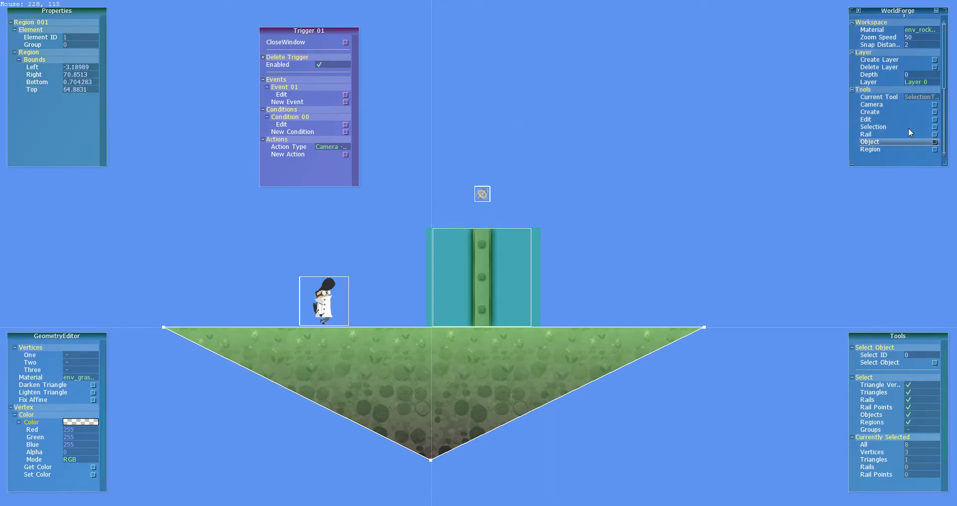
Step: Draw a tall, narrow rock wall from two triangles, rising from the top of the door
{"action": "left_click", "coordinate": [935, 112]}
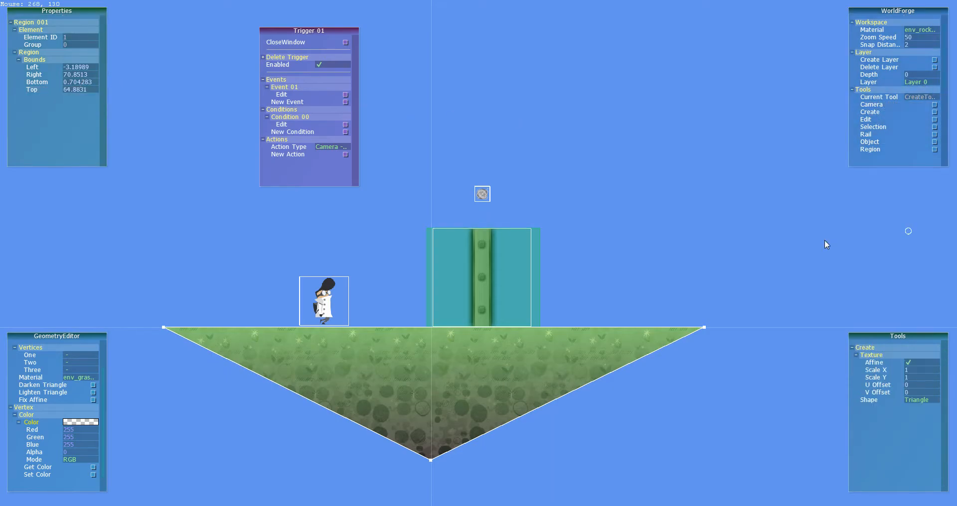
{"action": "left_click", "coordinate": [923, 401]}
{"action": "left_click", "coordinate": [472, 228]}
{"action": "left_click", "coordinate": [493, 228]}
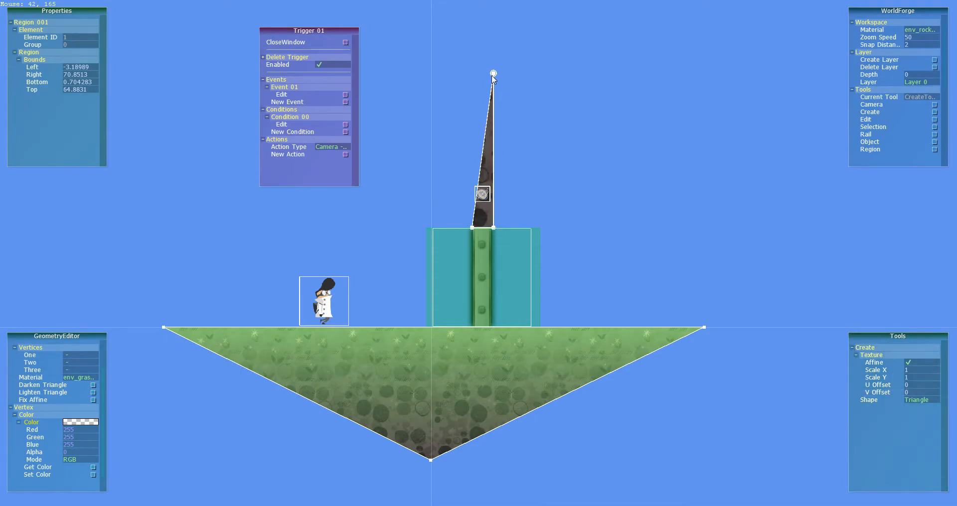
{"action": "left_click", "coordinate": [472, 73]}
{"action": "left_click", "coordinate": [472, 228]}
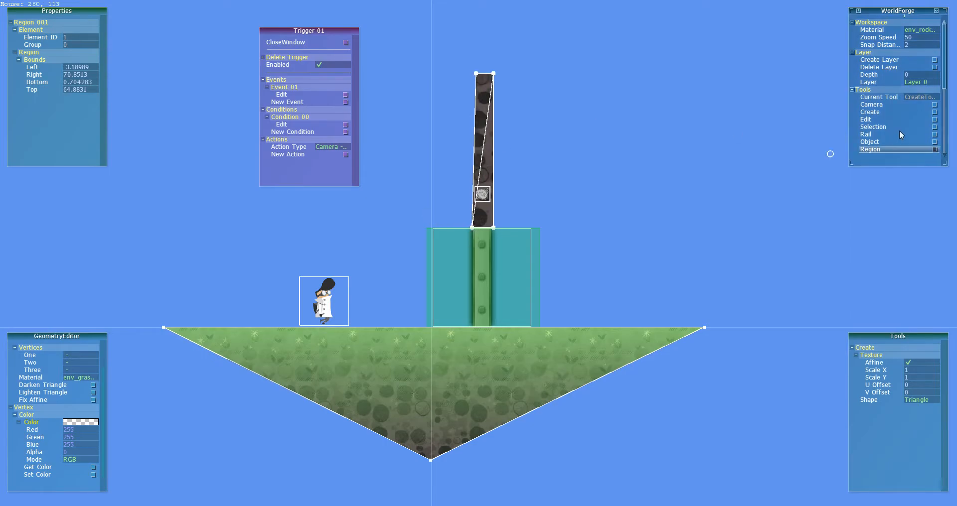
Step: Move the Custom object off the rock wall to the open space just right of it
{"action": "left_click", "coordinate": [873, 127]}
{"action": "left_click", "coordinate": [482, 194]}
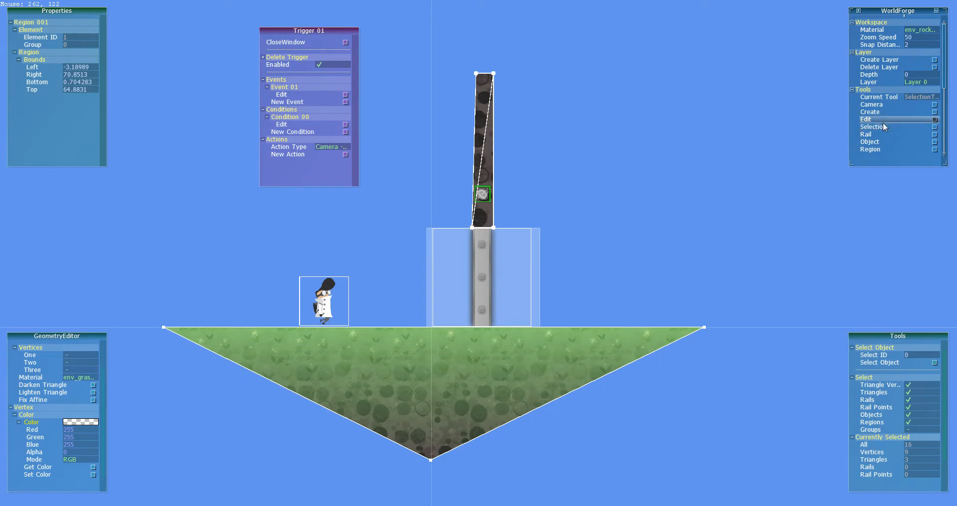
{"action": "left_click", "coordinate": [875, 121]}
{"action": "left_click_drag", "start_coordinate": [658, 163], "coordinate": [686, 177]}
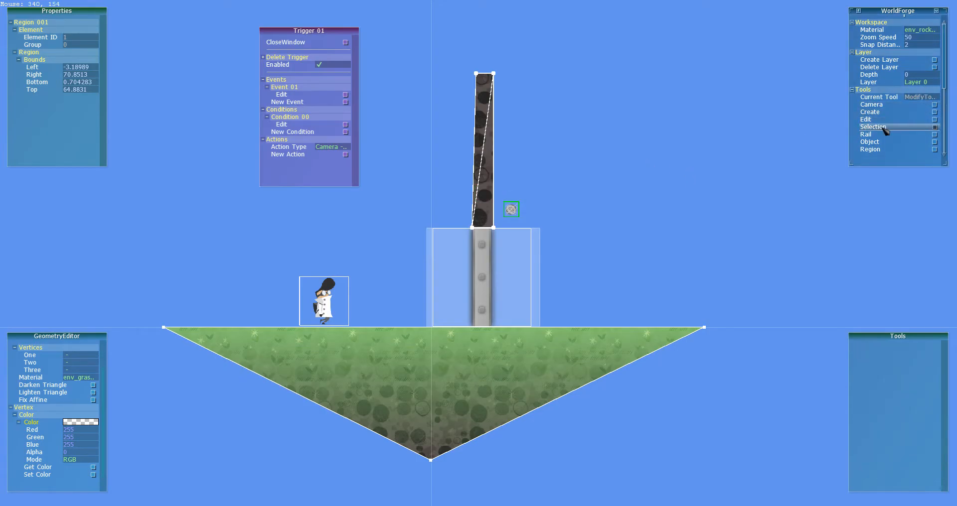
{"action": "left_click", "coordinate": [921, 127]}
{"action": "left_click", "coordinate": [917, 82]}
{"action": "left_click", "coordinate": [917, 96]}
{"action": "left_click", "coordinate": [872, 113]}
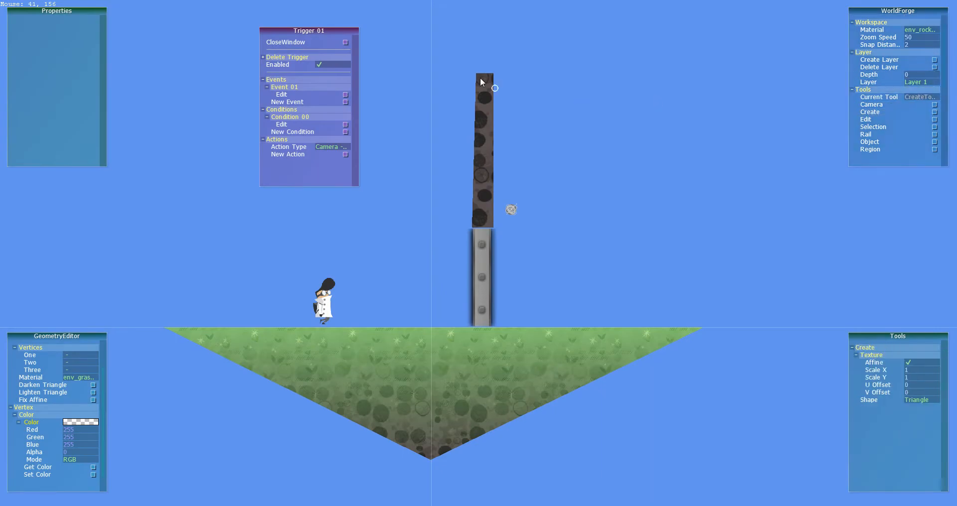
{"action": "left_click", "coordinate": [917, 83]}
{"action": "left_click", "coordinate": [912, 91]}
Step: Replace the wall's left triangle with one that gives the wall a straight vertical left edge
{"action": "left_click", "coordinate": [873, 127]}
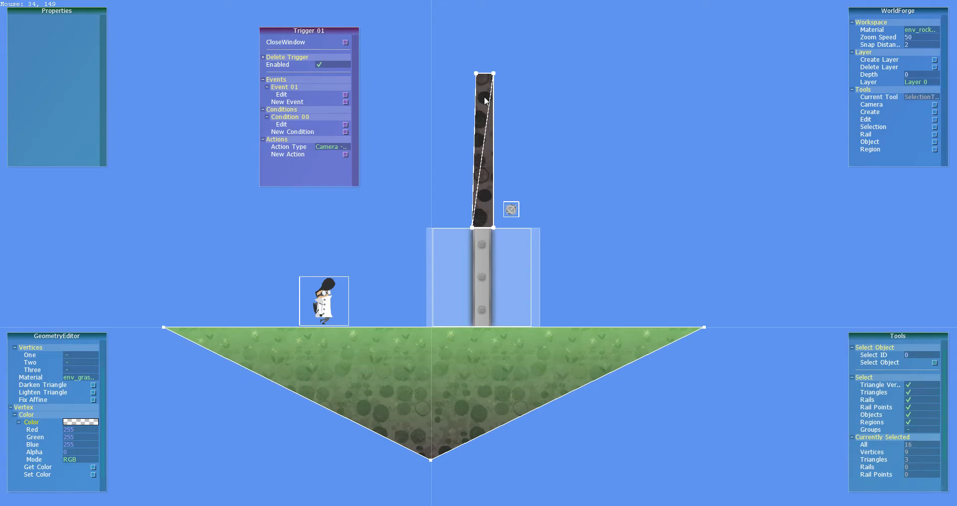
{"action": "left_click", "coordinate": [485, 102]}
{"action": "key", "text": "Delete"}
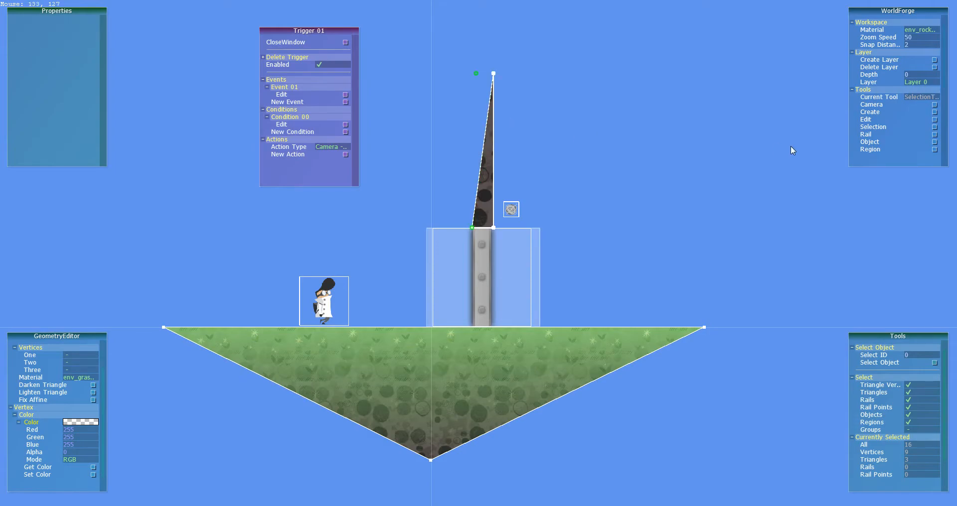
{"action": "left_click", "coordinate": [873, 112]}
{"action": "left_click", "coordinate": [493, 74]}
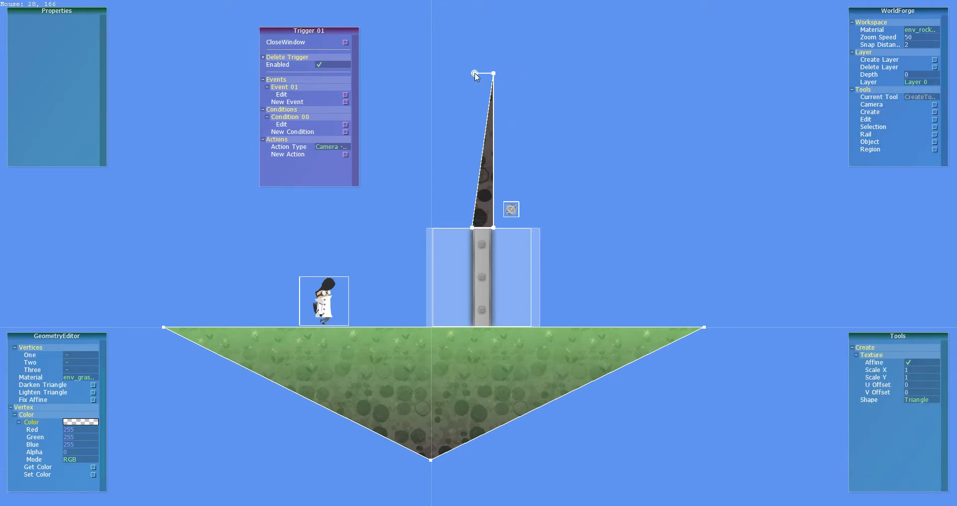
{"action": "left_click", "coordinate": [472, 74]}
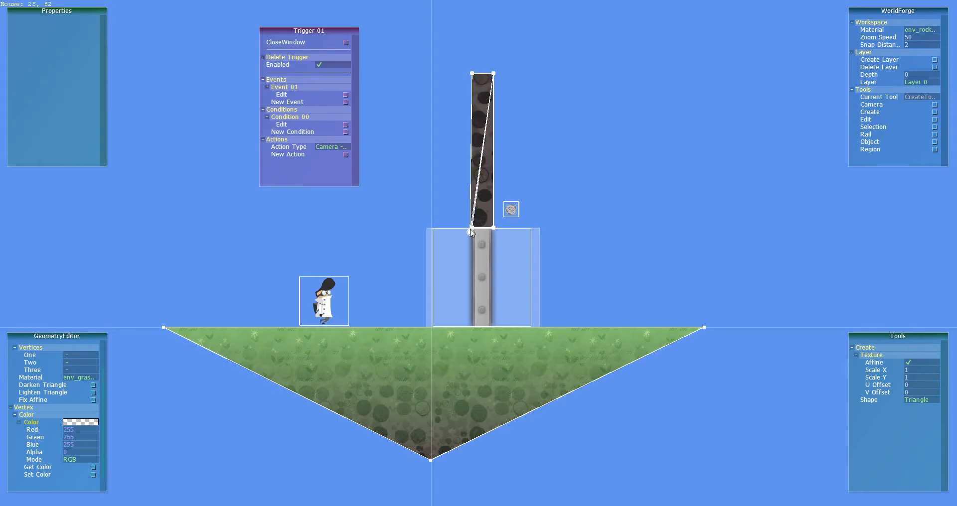
Step: On Layer 1, draw a rock panel covering the wall above the door and set the layer's depth to -0.01
{"action": "left_click", "coordinate": [874, 127]}
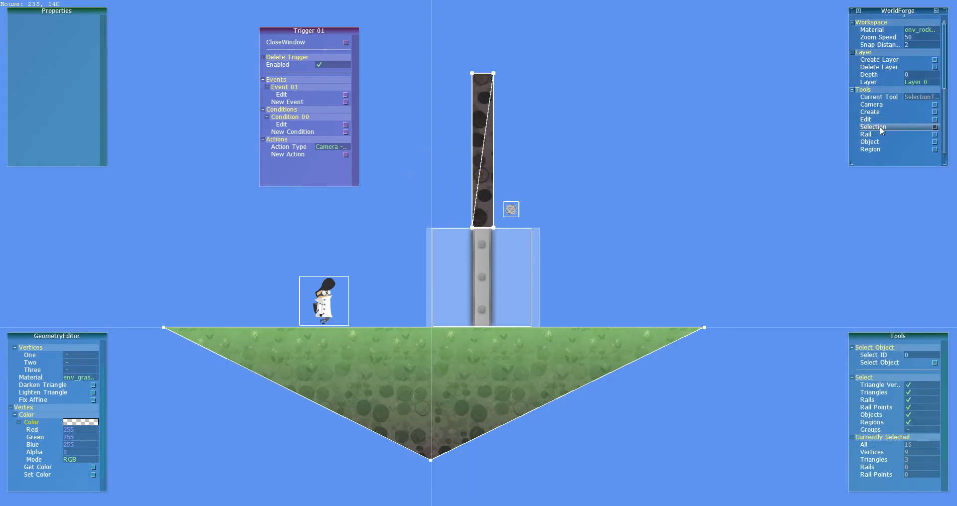
{"action": "left_click", "coordinate": [922, 83]}
{"action": "left_click", "coordinate": [922, 99]}
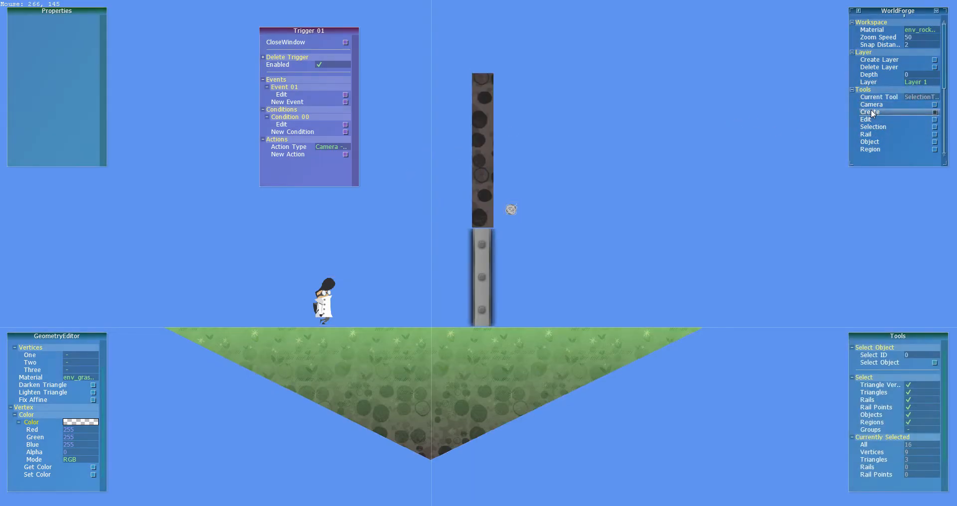
{"action": "left_click", "coordinate": [872, 113]}
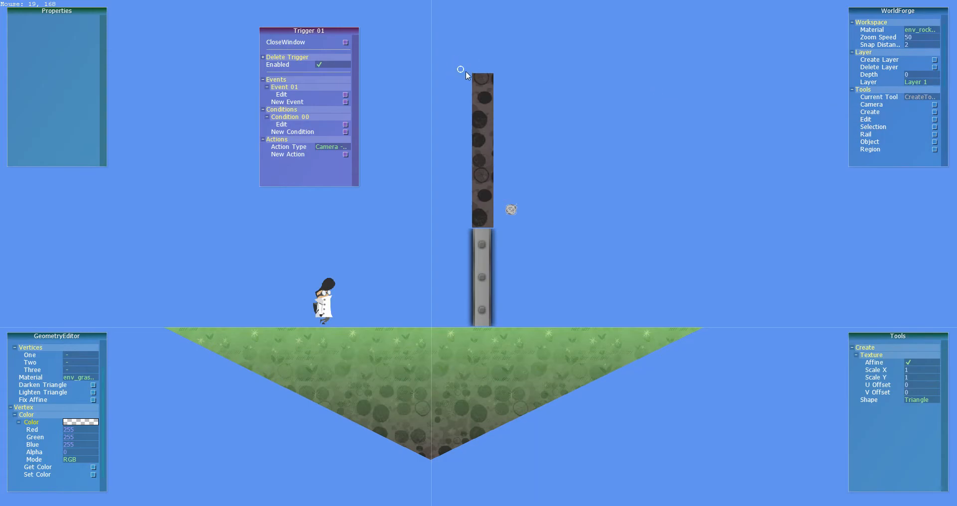
{"action": "left_click", "coordinate": [472, 227]}
{"action": "left_click", "coordinate": [504, 76]}
{"action": "left_click", "coordinate": [925, 74]}
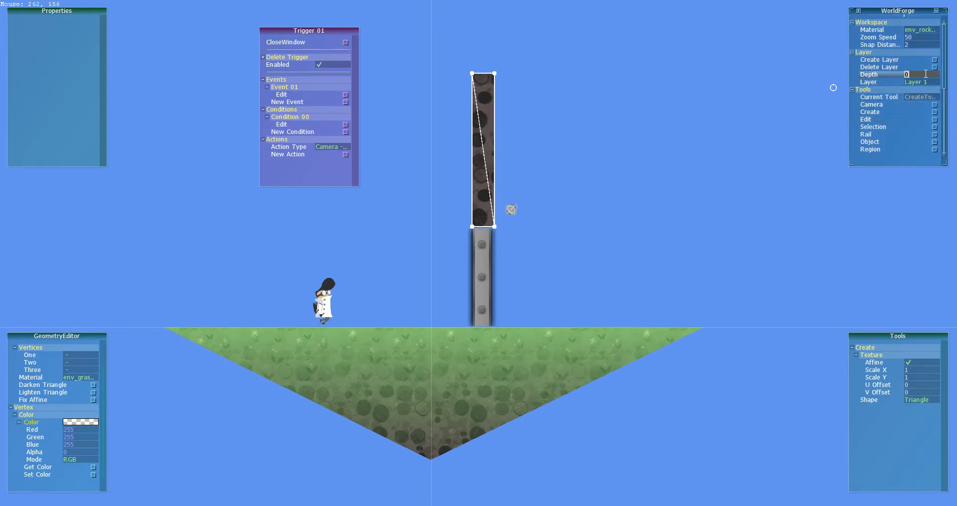
{"action": "type", "text": "-.01"}
{"action": "key", "text": "Return"}
Step: Select the whole Layer 1 rock panel and shift it slightly down to meet the top of the door
{"action": "left_click", "coordinate": [889, 127]}
{"action": "left_click_drag", "start_coordinate": [567, 30], "coordinate": [435, 285]}
{"action": "left_click", "coordinate": [889, 120]}
{"action": "left_click_drag", "start_coordinate": [664, 155], "coordinate": [662, 159]}
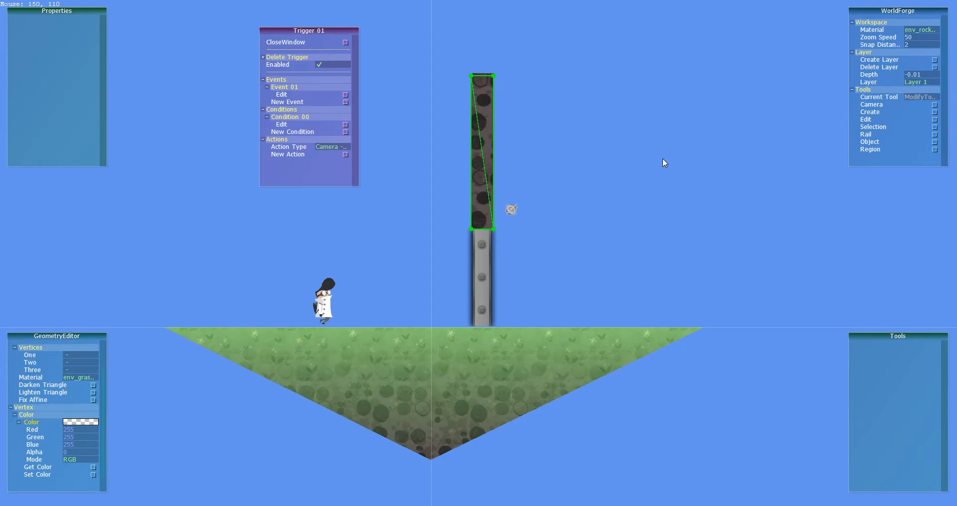
Step: Deselect the rock panel and preview the level in play mode, returning to the editor
{"action": "left_click", "coordinate": [897, 127]}
{"action": "left_click", "coordinate": [662, 115]}
{"action": "key", "text": "F1"}
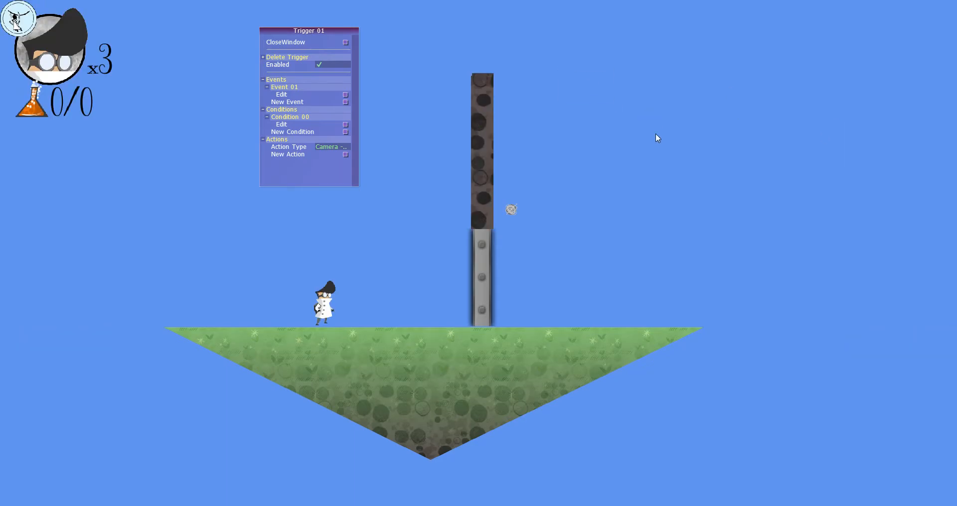
{"action": "key", "text": "F1"}
Step: Return to Layer 0, update the collision lines and turn on the Draw Collision display
{"action": "scroll", "coordinate": [102, 349], "scroll_direction": "up", "scroll_amount": 3}
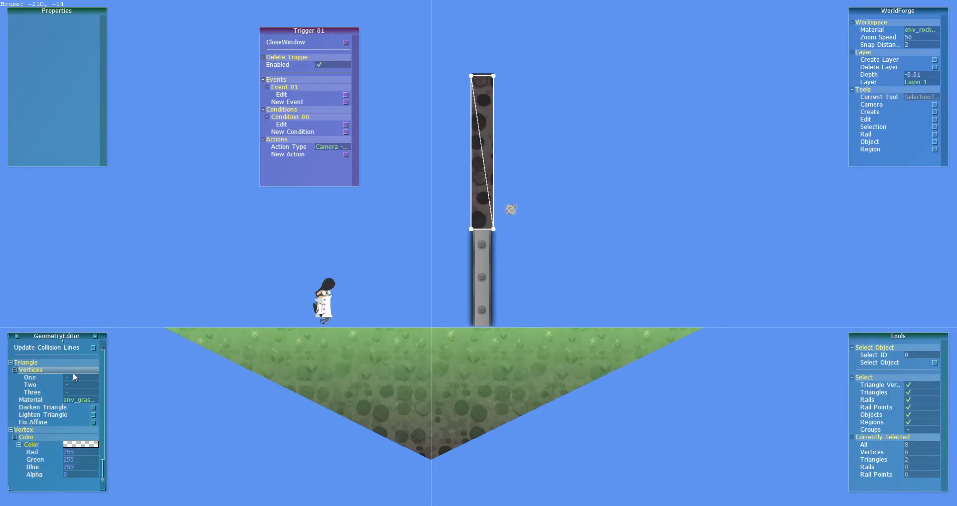
{"action": "left_click", "coordinate": [922, 81]}
{"action": "left_click", "coordinate": [921, 91]}
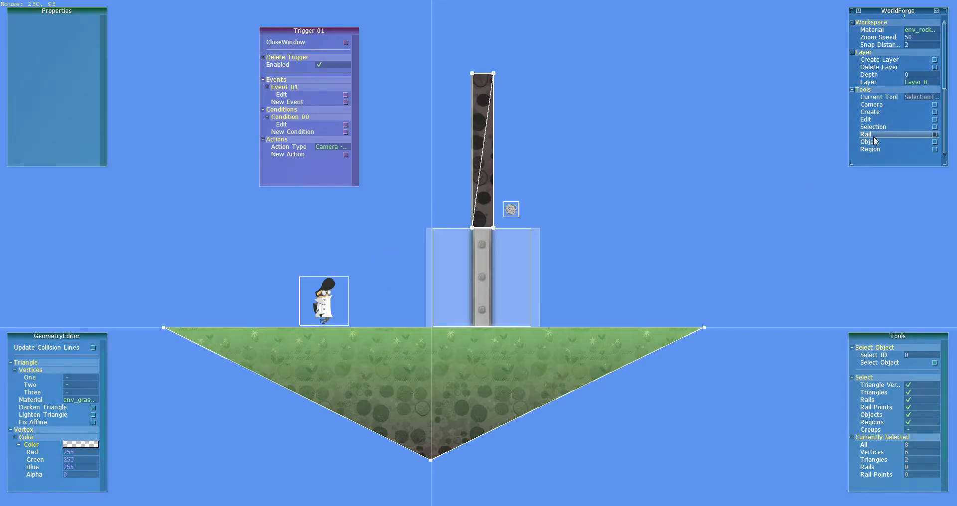
{"action": "scroll", "coordinate": [895, 144], "scroll_direction": "down", "scroll_amount": 3}
{"action": "left_click", "coordinate": [908, 150]}
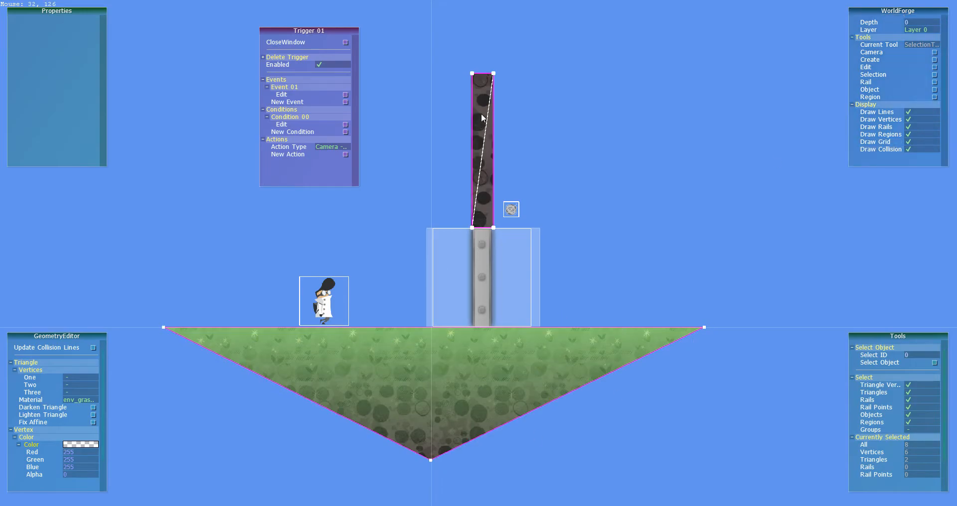
Step: Play-test the level by running the Player toward the door, and return to the editor
{"action": "key", "text": "F5"}
{"action": "key", "text": "d"}
{"action": "key", "text": "a"}
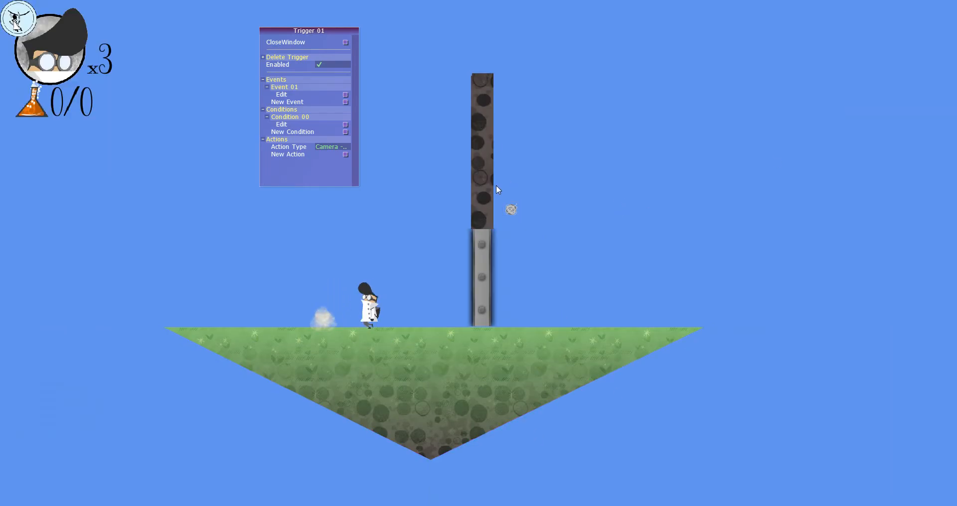
{"action": "key", "text": "F5"}
Step: Enable the Player's Trigger 00, which holds the Camera - Follow action, and close the trigger's window
{"action": "left_click", "coordinate": [332, 297]}
{"action": "left_click", "coordinate": [36, 126]}
{"action": "left_click", "coordinate": [42, 134]}
{"action": "left_click", "coordinate": [37, 142]}
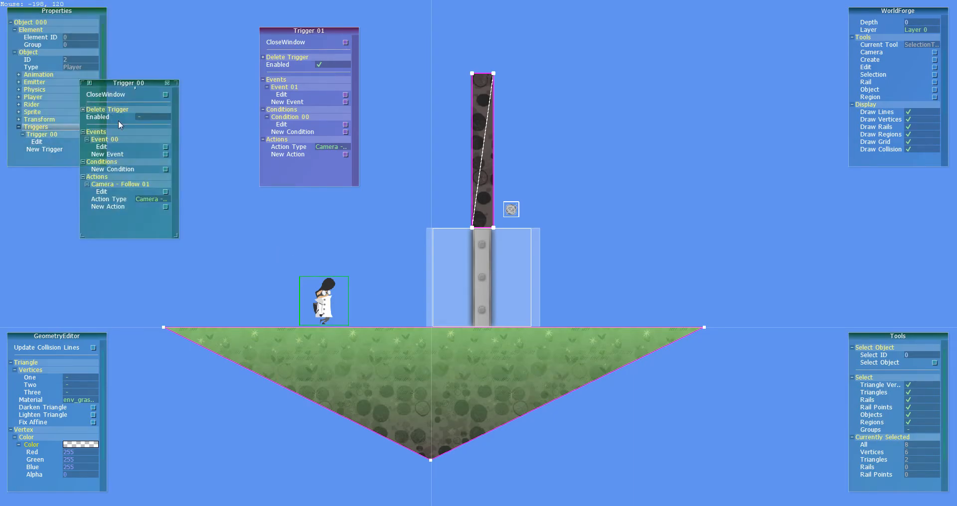
{"action": "left_click", "coordinate": [159, 94]}
Step: Play-test the level by running, jumping and flying the Player around the door and wall, and return to the editor
{"action": "key", "text": "F5"}
{"action": "key", "text": "d"}
{"action": "key", "text": "space"}
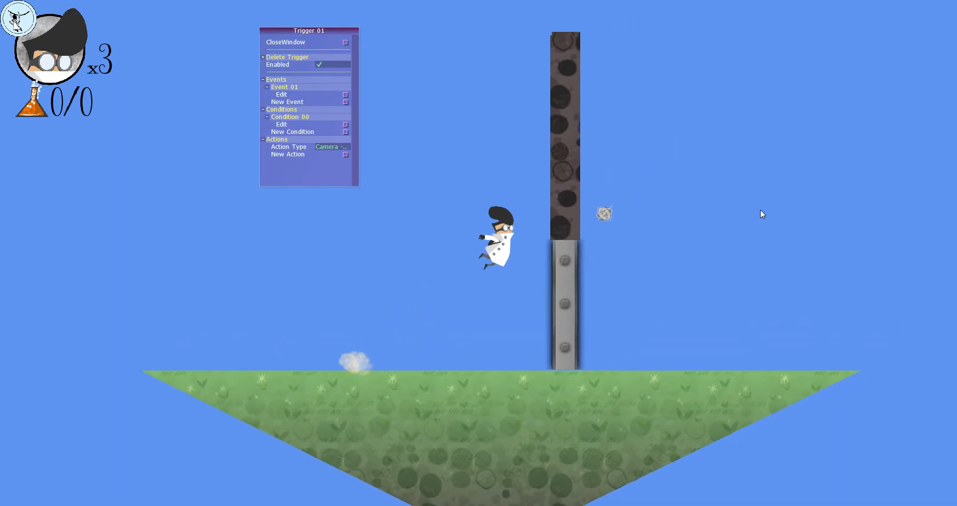
{"action": "key", "text": "a"}
{"action": "key", "text": "d"}
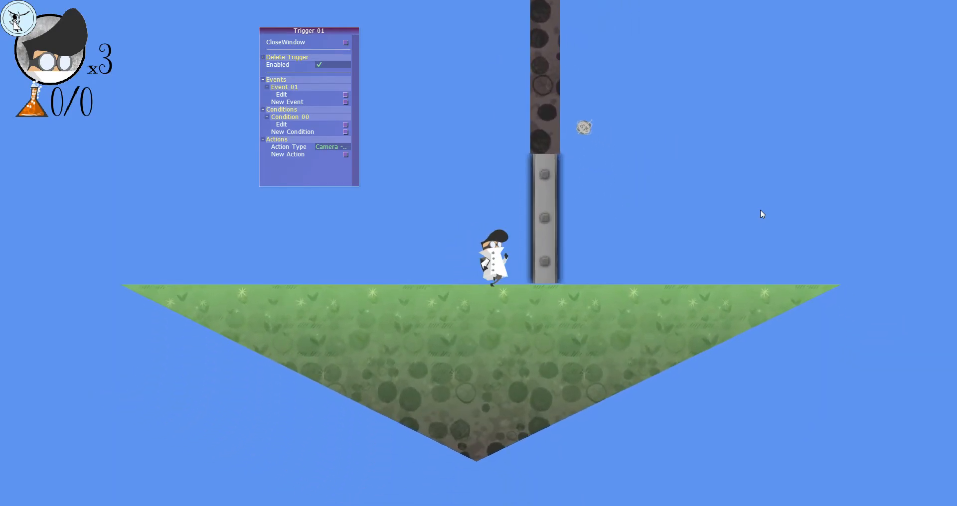
{"action": "key", "text": "space"}
{"action": "key", "text": "d"}
{"action": "key", "text": "space"}
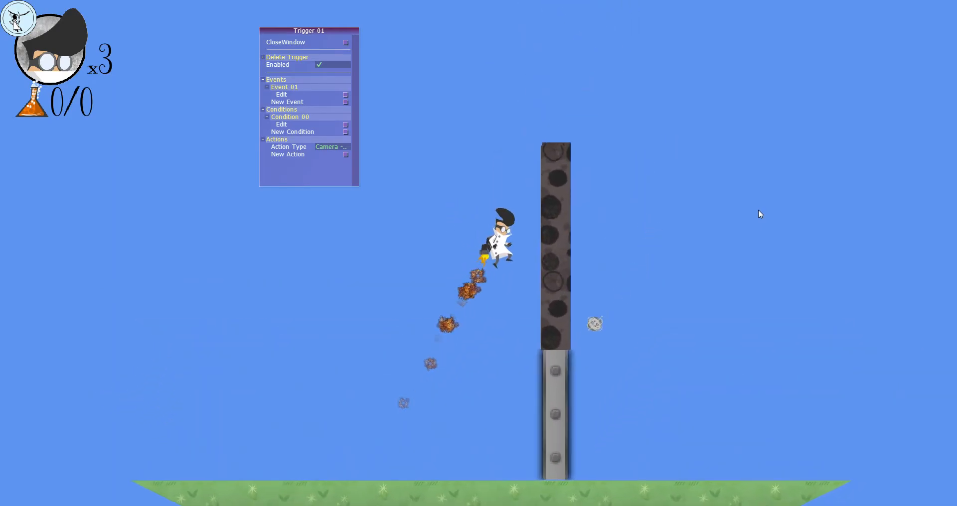
{"action": "key", "text": "a"}
{"action": "key", "text": "F1"}
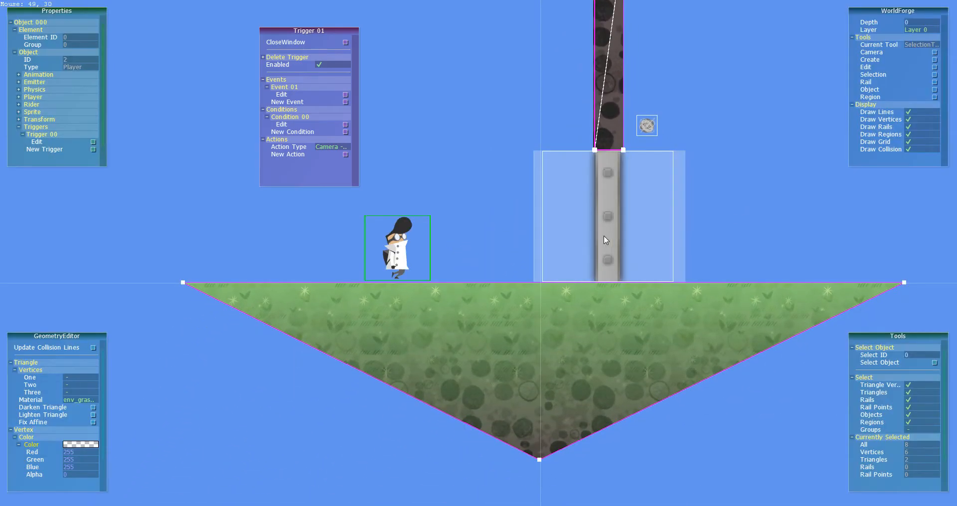
Step: Select the Custom object beside the wall and reopen its Trigger 01 for editing
{"action": "scroll", "coordinate": [623, 228], "scroll_direction": "down", "scroll_amount": 4}
{"action": "middle_click_drag", "start_coordinate": [691, 218], "coordinate": [683, 264]}
{"action": "left_click", "coordinate": [572, 222]}
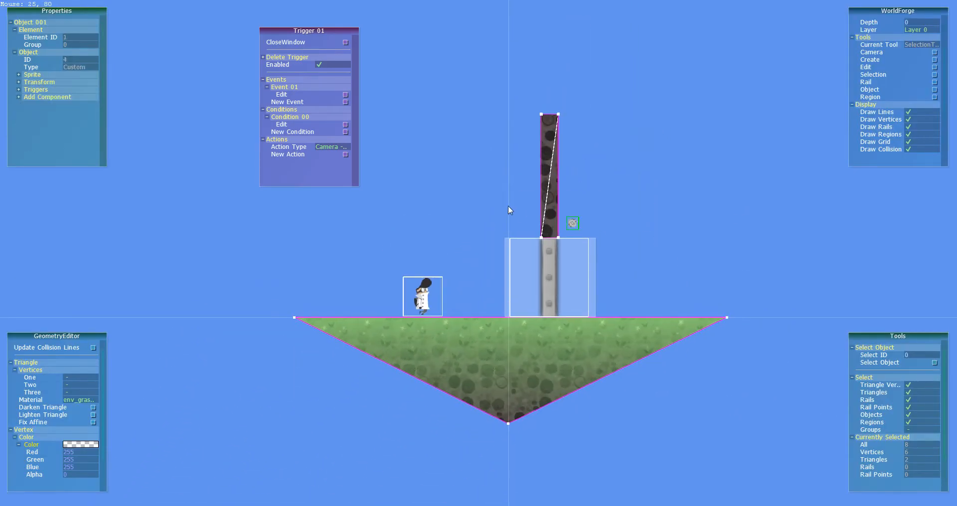
{"action": "left_click", "coordinate": [314, 44]}
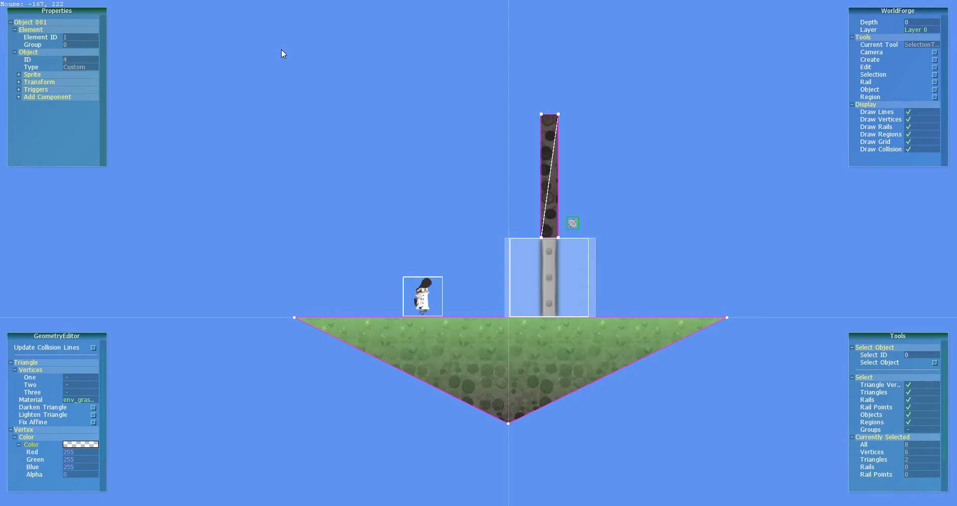
{"action": "left_click", "coordinate": [69, 91]}
{"action": "left_click", "coordinate": [40, 105]}
{"action": "left_click_drag", "start_coordinate": [134, 71], "coordinate": [348, 53]}
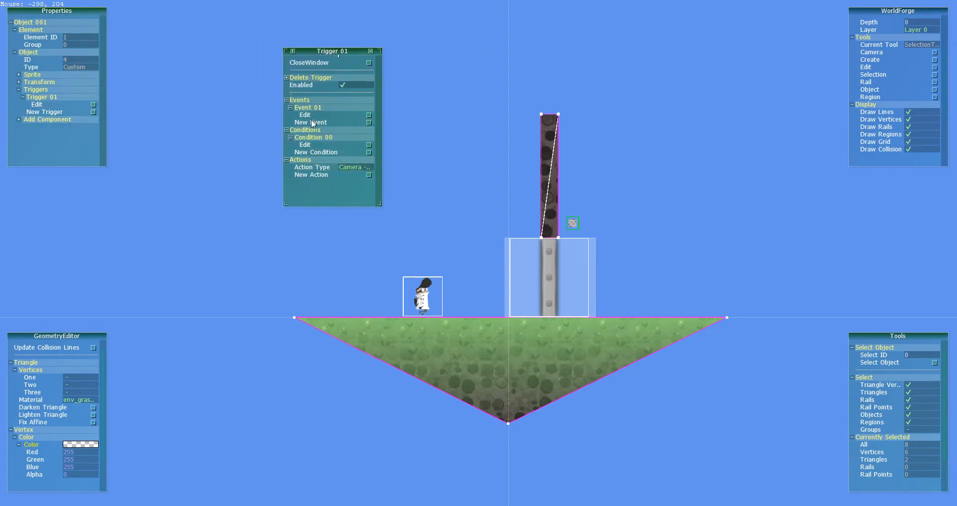
Step: Add an Object - Door action to Trigger 01 and set its Object to Get Object By ID
{"action": "left_click", "coordinate": [352, 169]}
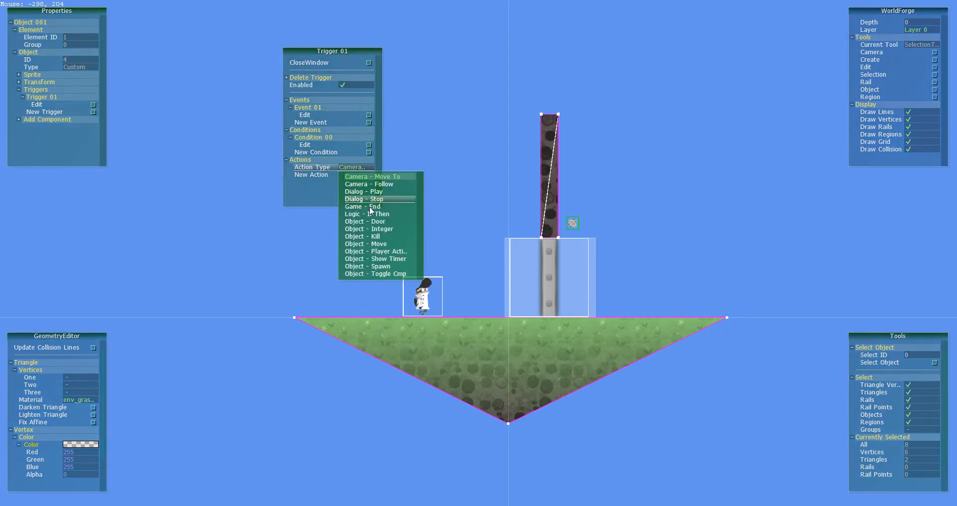
{"action": "left_click", "coordinate": [379, 223]}
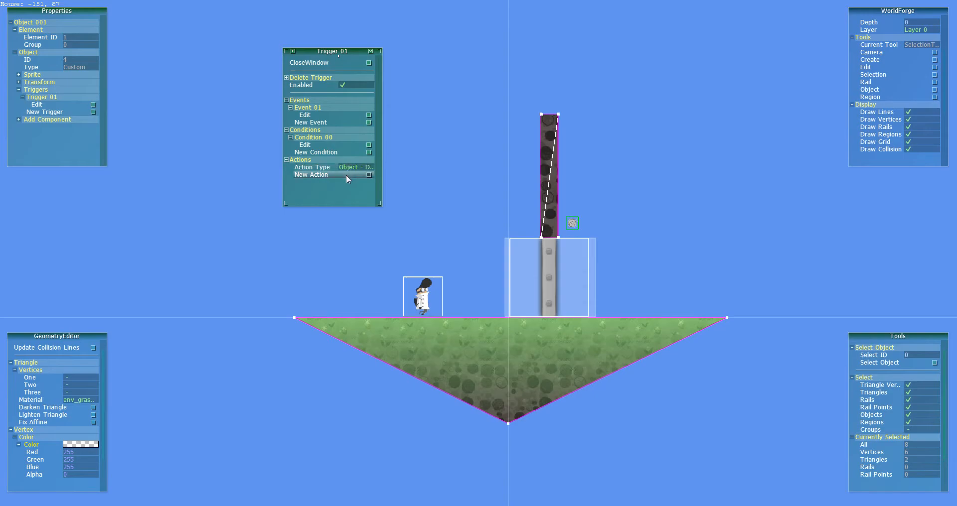
{"action": "left_click", "coordinate": [310, 175]}
{"action": "left_click", "coordinate": [352, 183]}
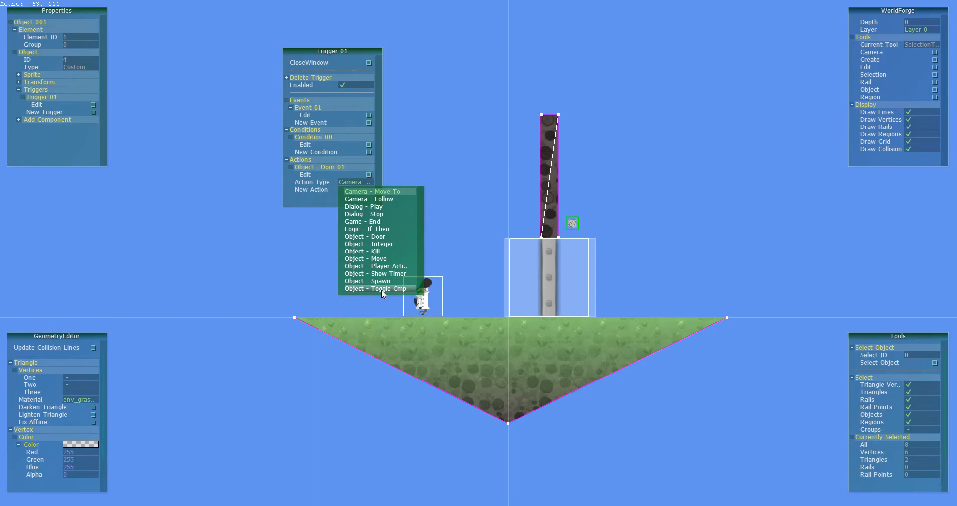
{"action": "left_click", "coordinate": [313, 173]}
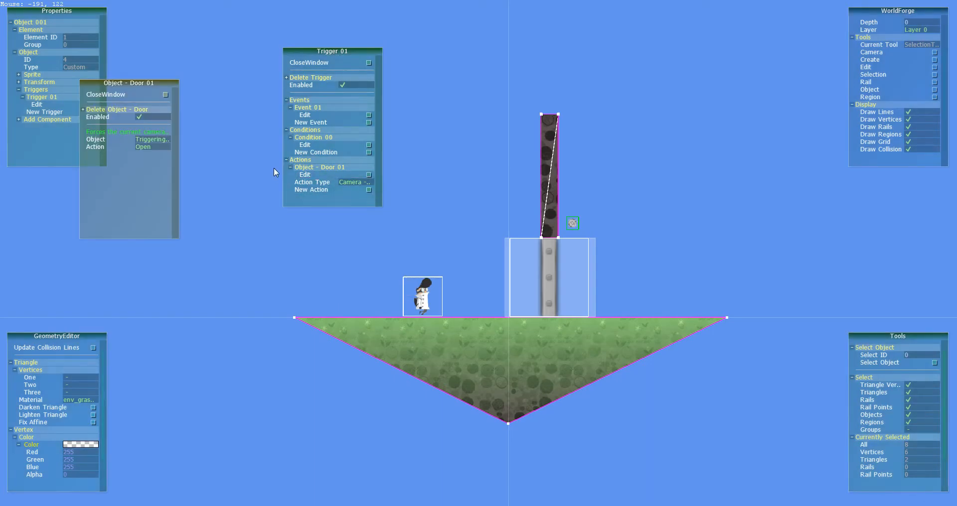
{"action": "left_click_drag", "start_coordinate": [146, 92], "coordinate": [207, 109]}
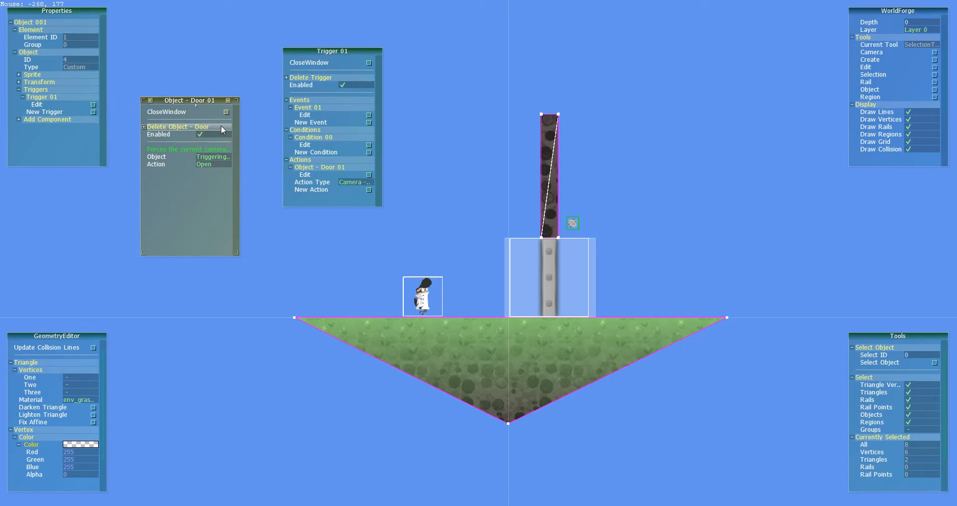
{"action": "left_click", "coordinate": [208, 157]}
{"action": "left_click", "coordinate": [224, 189]}
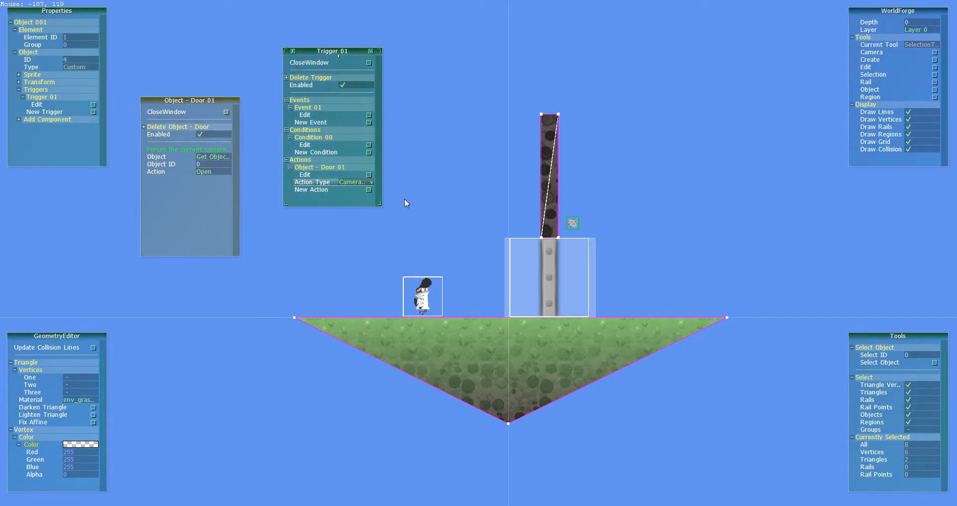
Step: Turn off selection of regions and select the door below the wall to look up its ID
{"action": "left_click", "coordinate": [551, 265]}
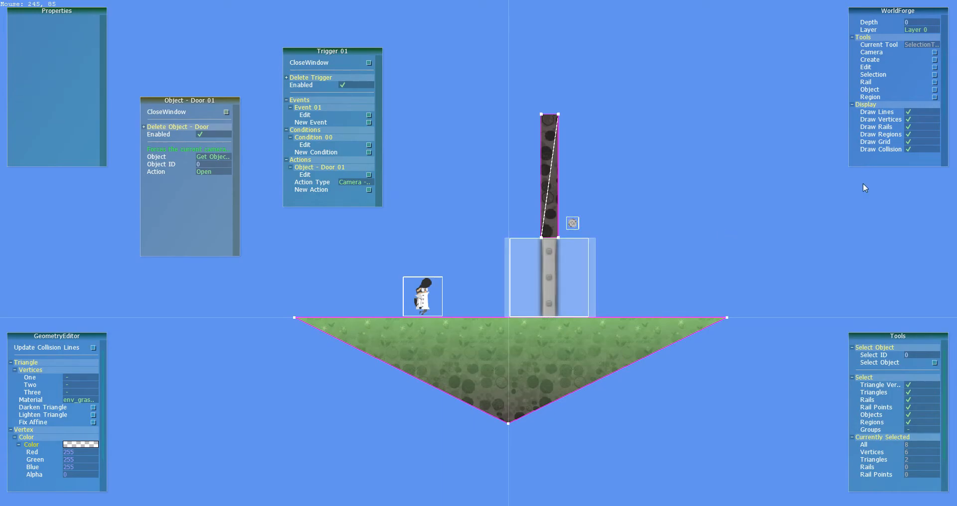
{"action": "scroll", "coordinate": [917, 134], "scroll_direction": "down", "scroll_amount": 3}
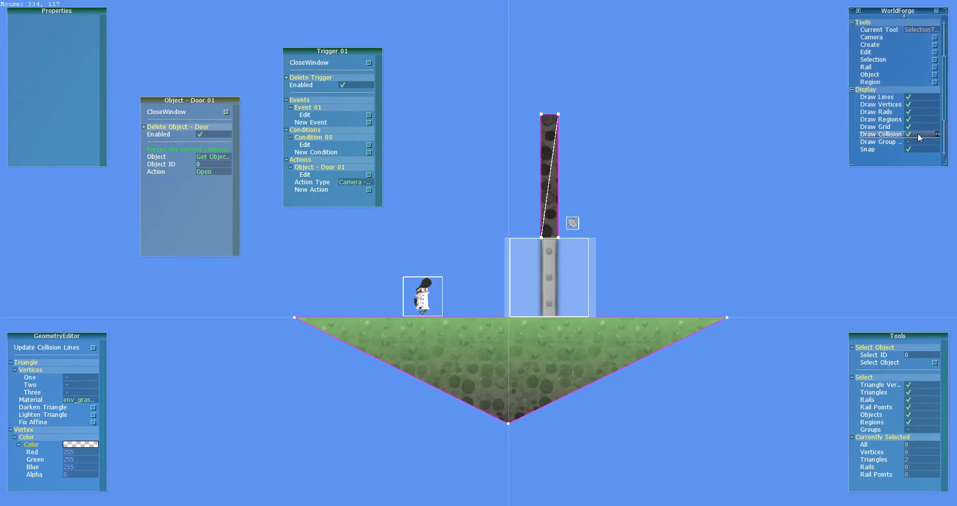
{"action": "left_click", "coordinate": [908, 422]}
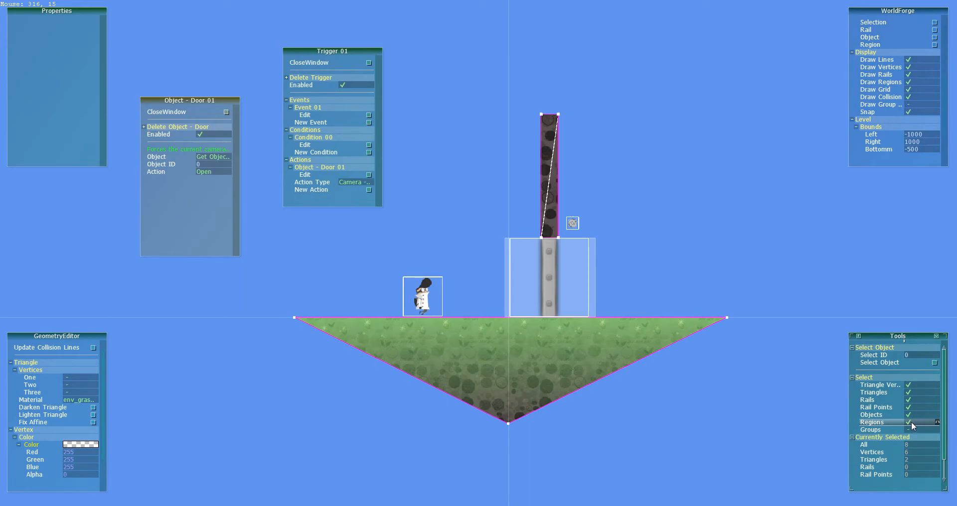
{"action": "left_click", "coordinate": [553, 273]}
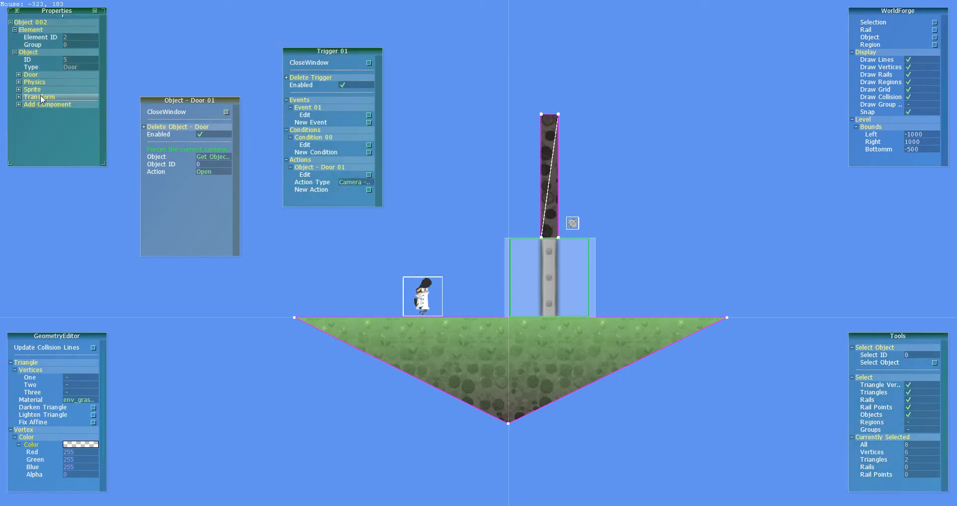
Step: Set the door action's Object ID to 5 with Action Open, and close the action and Trigger 01
{"action": "left_click", "coordinate": [202, 165]}
{"action": "type", "text": "5"}
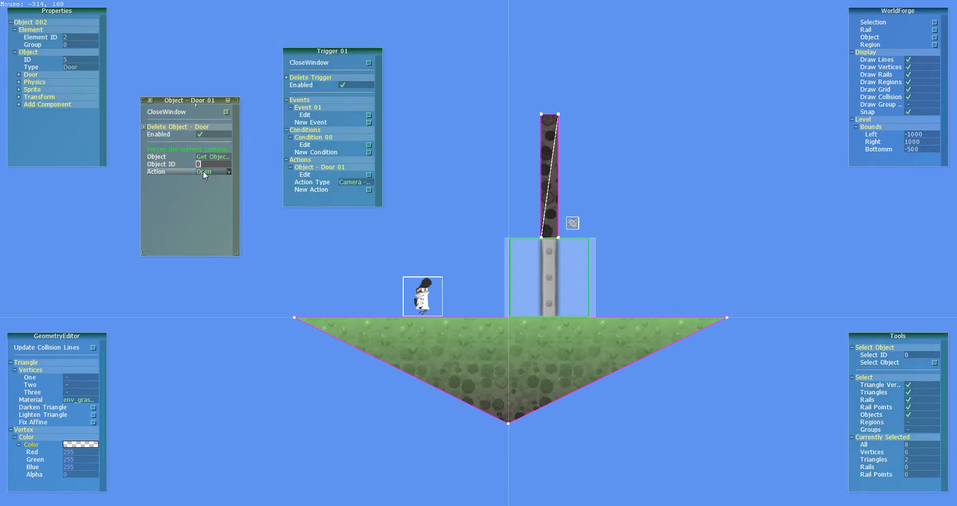
{"action": "left_click", "coordinate": [204, 171]}
{"action": "left_click", "coordinate": [204, 196]}
{"action": "left_click", "coordinate": [211, 172]}
{"action": "left_click", "coordinate": [221, 182]}
{"action": "left_click", "coordinate": [222, 111]}
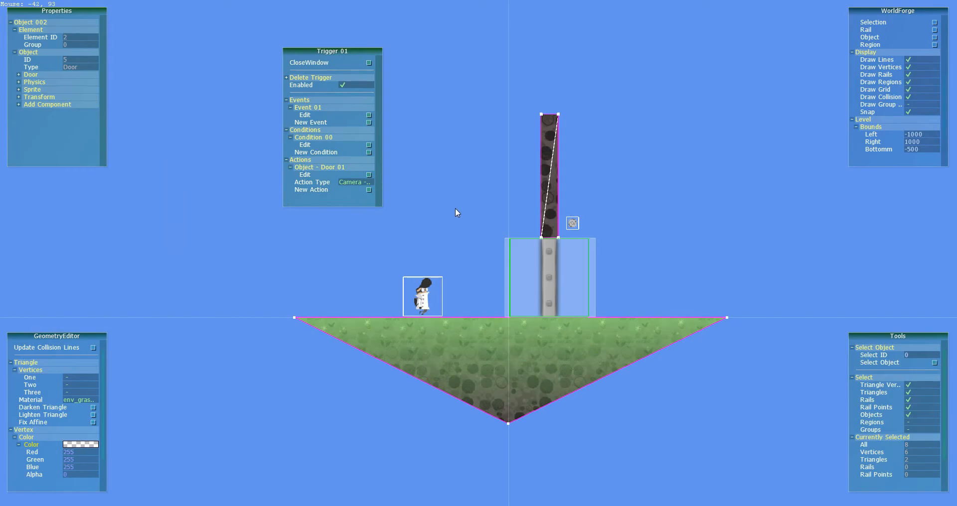
{"action": "left_click", "coordinate": [524, 272]}
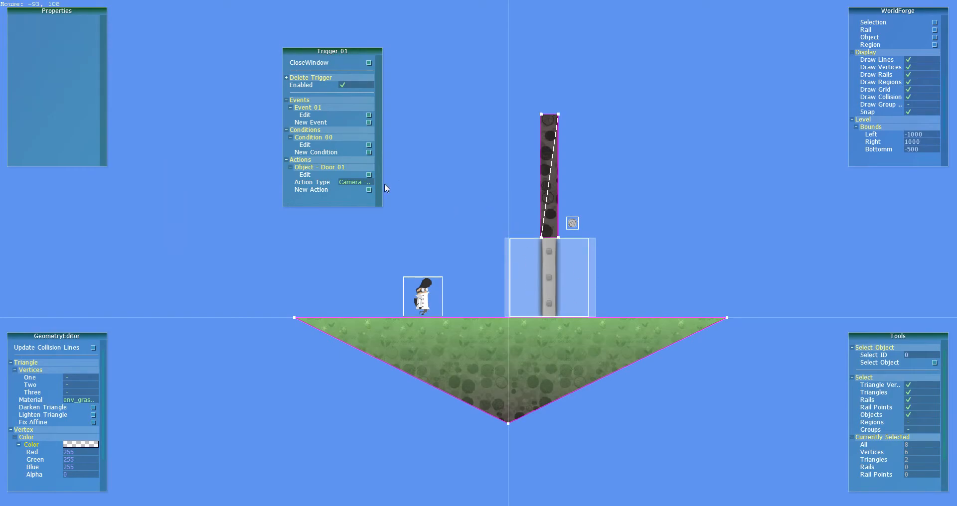
{"action": "left_click", "coordinate": [364, 64]}
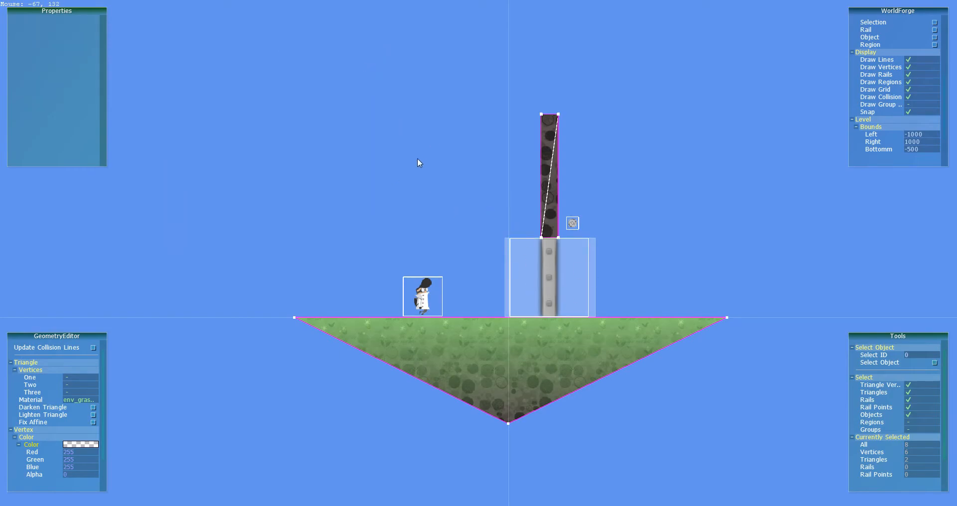
Step: Set the door's Distance to 50
{"action": "left_click", "coordinate": [546, 255]}
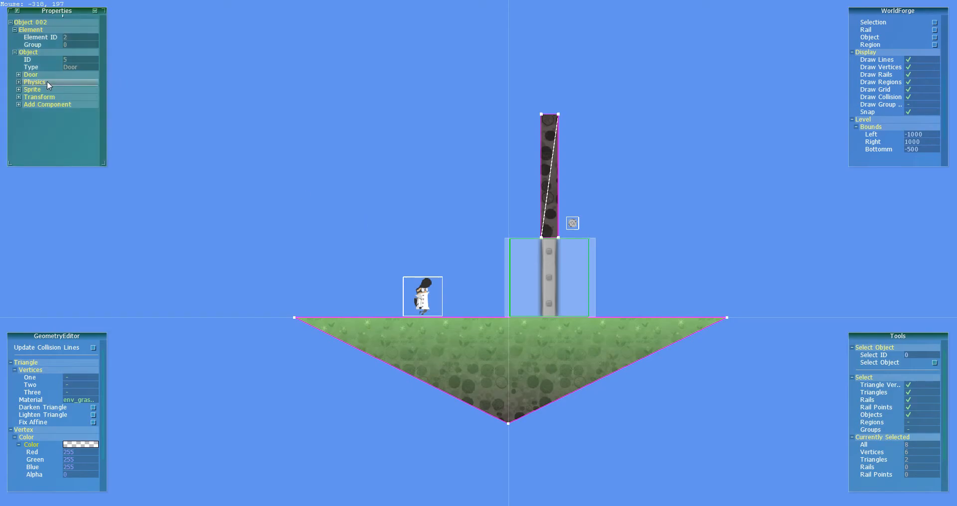
{"action": "left_click", "coordinate": [72, 97]}
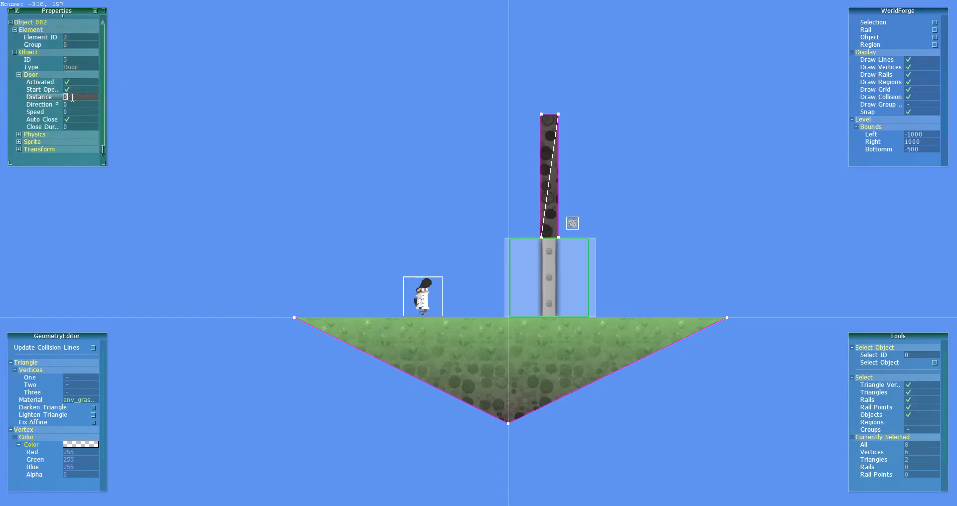
{"action": "type", "text": "58"}
{"action": "key", "text": "Return"}
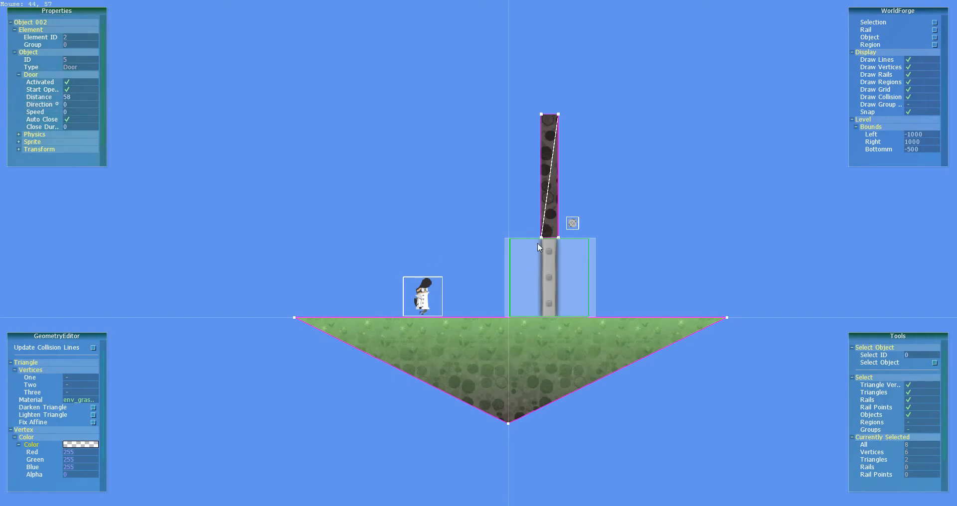
{"action": "left_click", "coordinate": [69, 97]}
{"action": "type", "text": "50"}
{"action": "key", "text": "Return"}
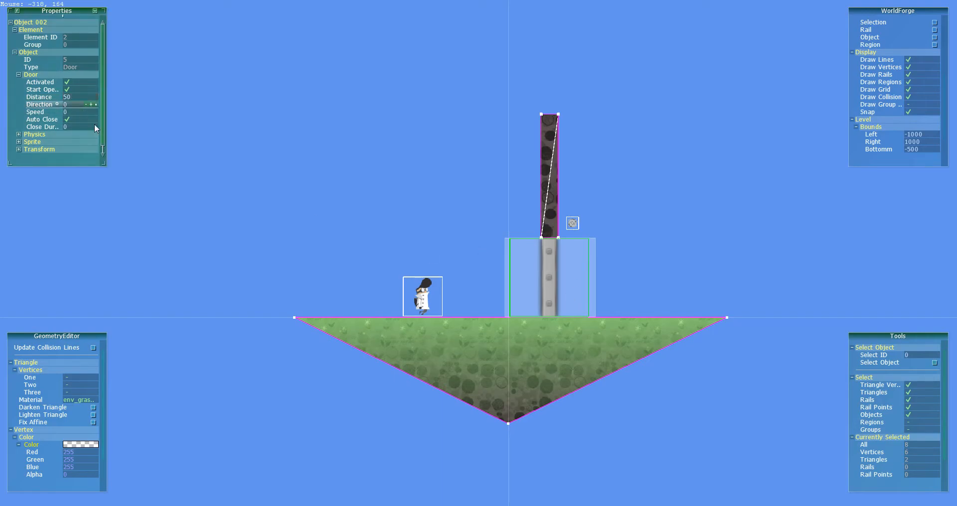
Step: Set the door's Direction to 90 and Speed to 80, and turn off its Start Open and Auto Close options
{"action": "left_click", "coordinate": [72, 104]}
{"action": "type", "text": "90"}
{"action": "left_click", "coordinate": [67, 111]}
{"action": "type", "text": "80"}
{"action": "key", "text": "Return"}
{"action": "left_click", "coordinate": [66, 119]}
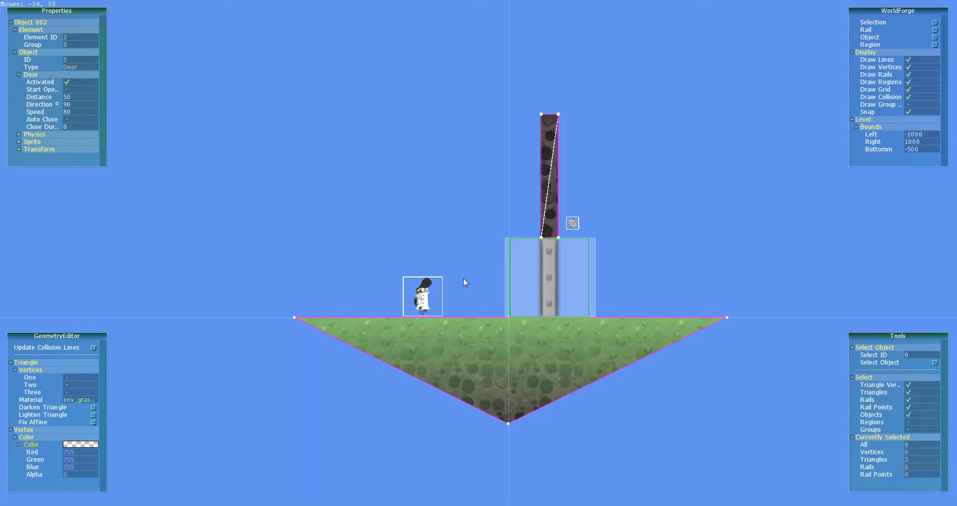
Step: Add a second trigger to the Custom object beside the wall and open it for editing
{"action": "left_click", "coordinate": [573, 227]}
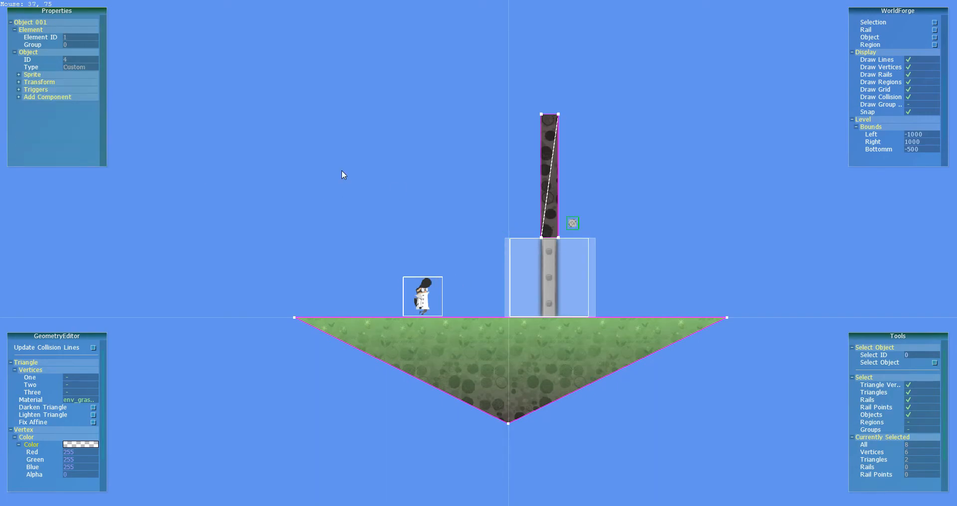
{"action": "left_click", "coordinate": [36, 104]}
{"action": "left_click", "coordinate": [37, 105]}
{"action": "left_click", "coordinate": [42, 113]}
{"action": "left_click_drag", "start_coordinate": [115, 71], "coordinate": [243, 54]}
Step: Add a Region event to Trigger 02 that fires when an object exits, and close the event
{"action": "left_click", "coordinate": [235, 126]}
{"action": "left_click", "coordinate": [216, 117]}
{"action": "left_click", "coordinate": [152, 139]}
{"action": "left_click", "coordinate": [158, 153]}
{"action": "left_click", "coordinate": [152, 139]}
{"action": "left_click", "coordinate": [163, 157]}
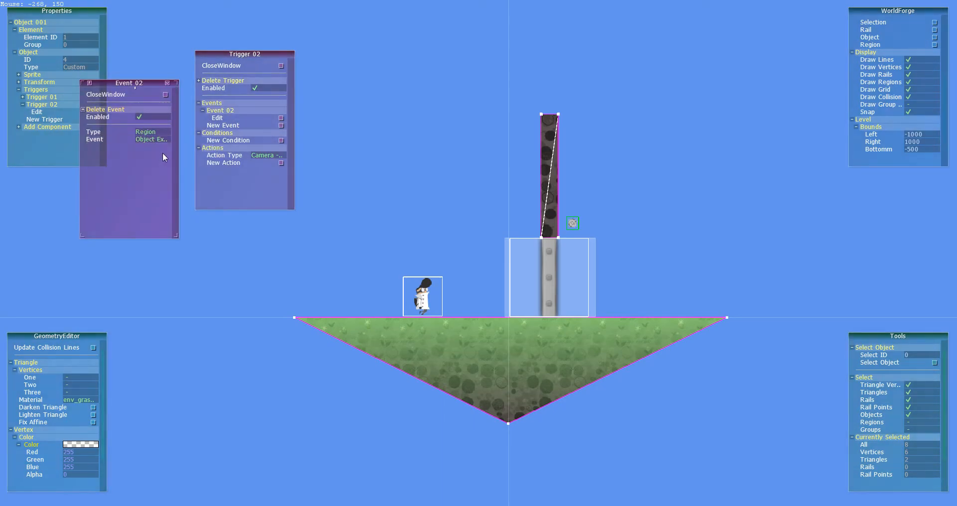
{"action": "left_click", "coordinate": [165, 95]}
Step: Add a String condition with the value Player to Trigger 02 and close the condition
{"action": "left_click", "coordinate": [250, 140]}
{"action": "left_click", "coordinate": [216, 148]}
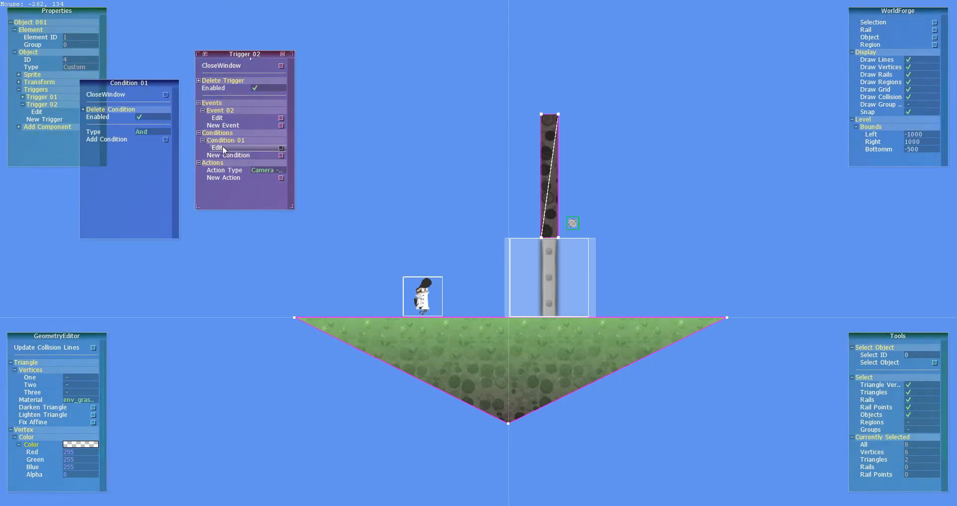
{"action": "left_click", "coordinate": [152, 132]}
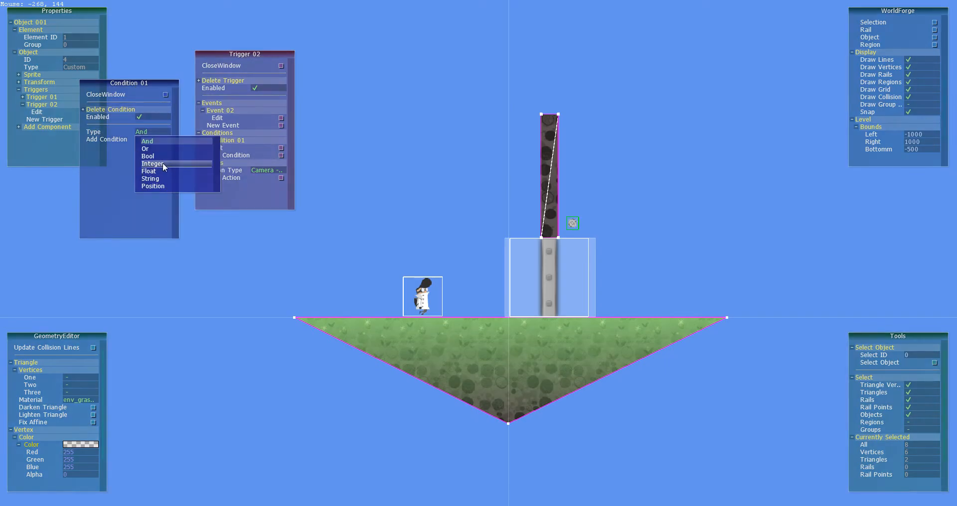
{"action": "left_click", "coordinate": [158, 178]}
{"action": "left_click", "coordinate": [158, 154]}
{"action": "left_click", "coordinate": [166, 186]}
{"action": "left_click", "coordinate": [144, 185]}
{"action": "type", "text": "Player"}
{"action": "left_click", "coordinate": [165, 94]}
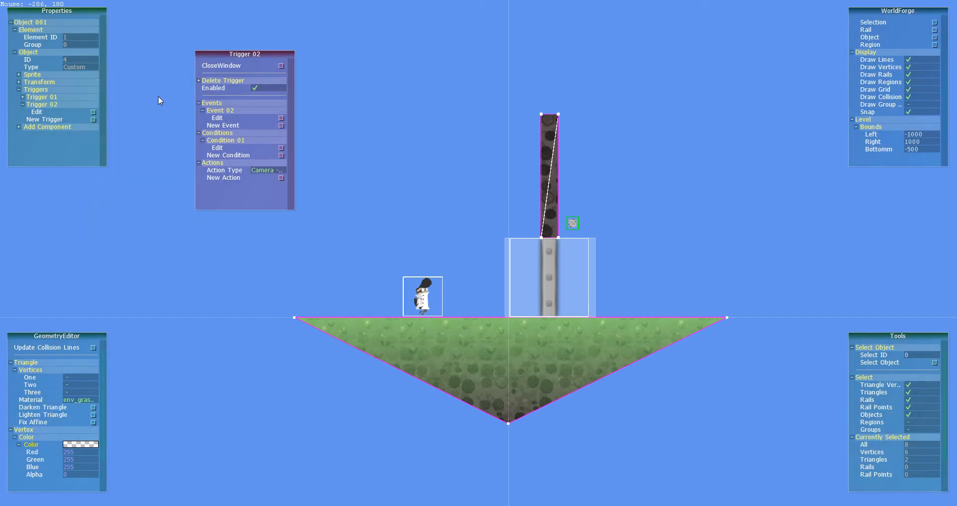
Step: Add an Object - Door action to Trigger 02 and open it for editing
{"action": "left_click", "coordinate": [268, 170]}
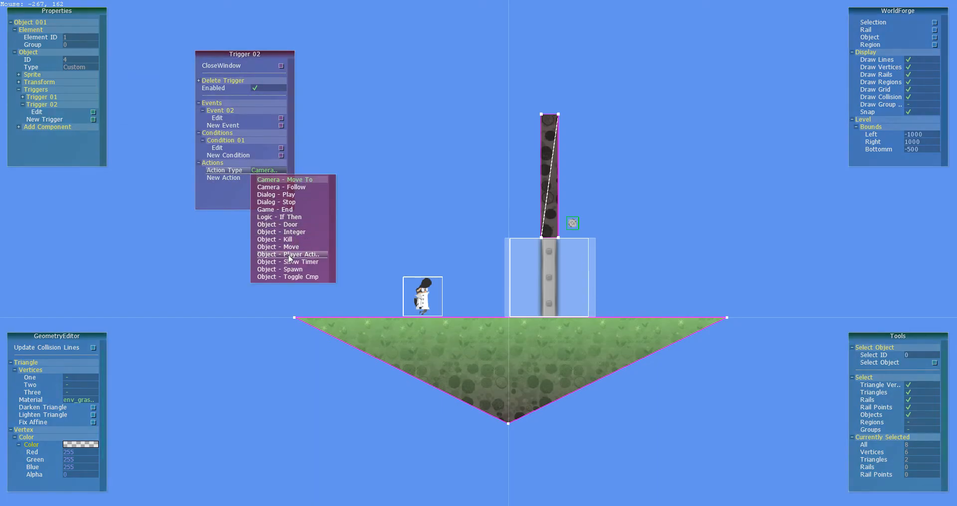
{"action": "left_click", "coordinate": [287, 224]}
{"action": "left_click", "coordinate": [280, 178]}
{"action": "left_click", "coordinate": [281, 178]}
Step: Target the door through Get Object By ID, make the action close it, and close the action and Trigger 02
{"action": "left_click", "coordinate": [152, 140]}
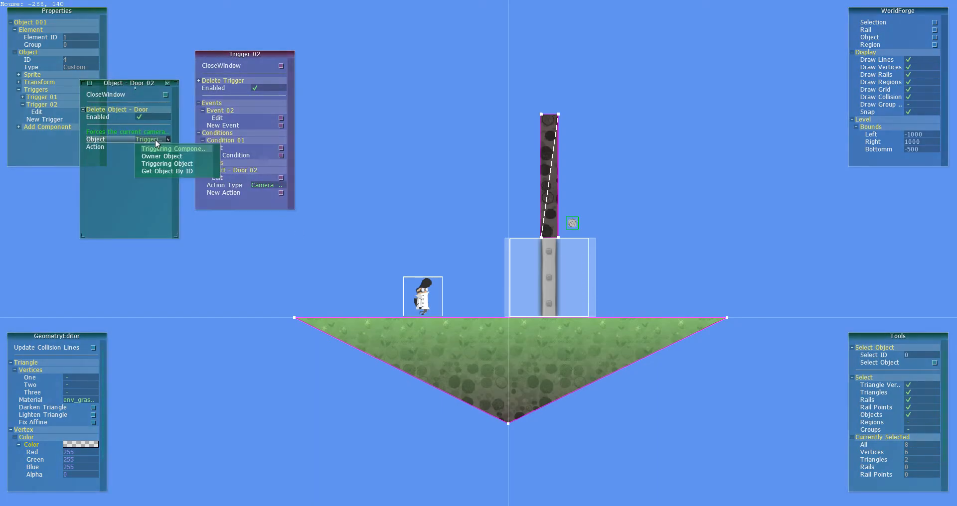
{"action": "left_click", "coordinate": [167, 172]}
{"action": "left_click", "coordinate": [148, 146]}
{"action": "left_click", "coordinate": [150, 155]}
{"action": "left_click", "coordinate": [154, 172]}
{"action": "left_click", "coordinate": [165, 94]}
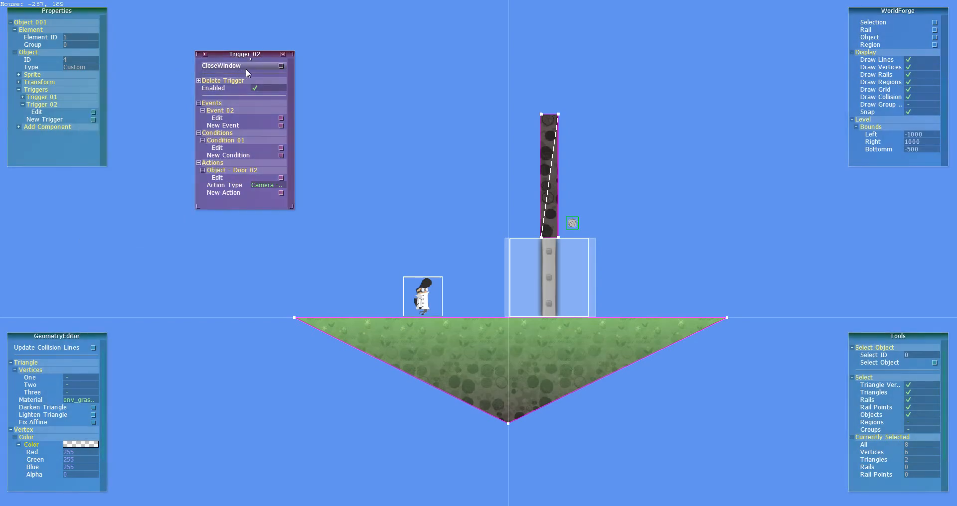
{"action": "left_click", "coordinate": [247, 68]}
Step: Playtest the level by walking the Player in and out of the door region in both directions, and return to the editor
{"action": "key", "text": "F5"}
{"action": "key", "text": "d"}
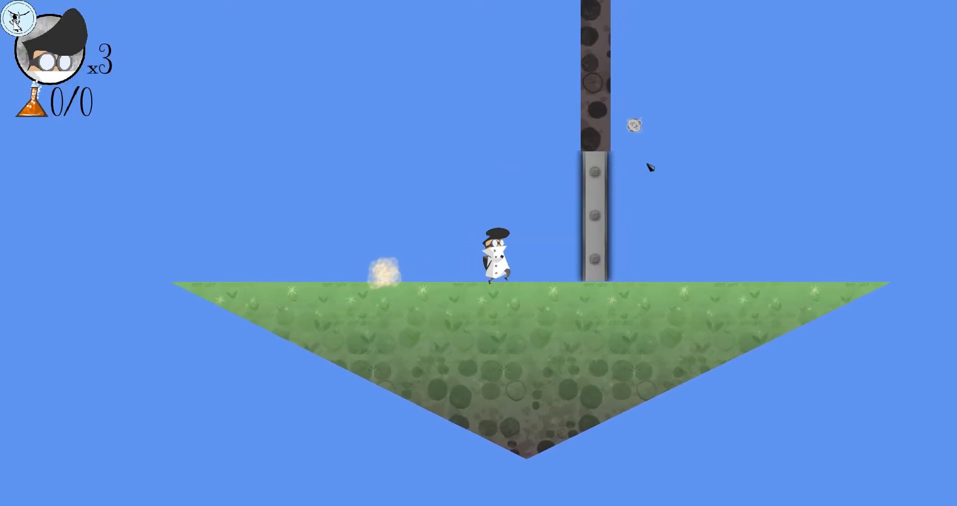
{"action": "key", "text": "d"}
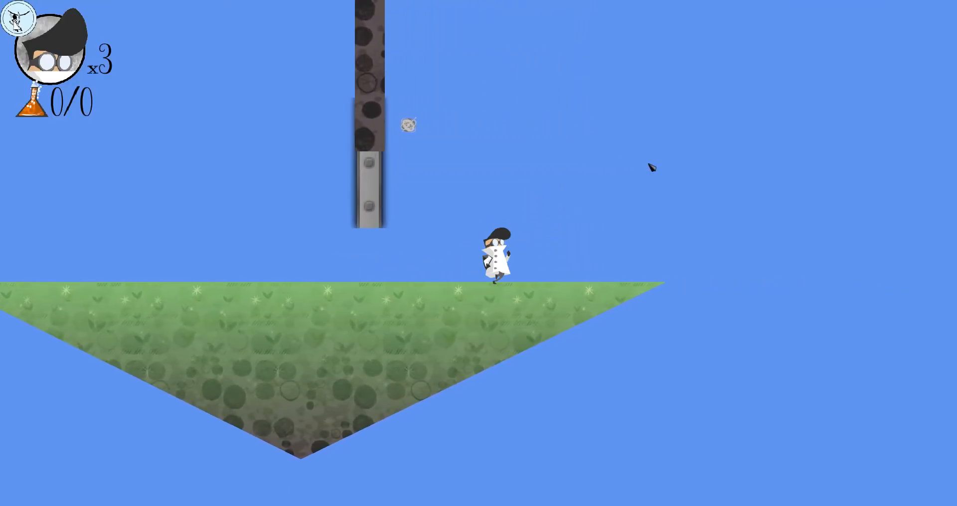
{"action": "key", "text": "a"}
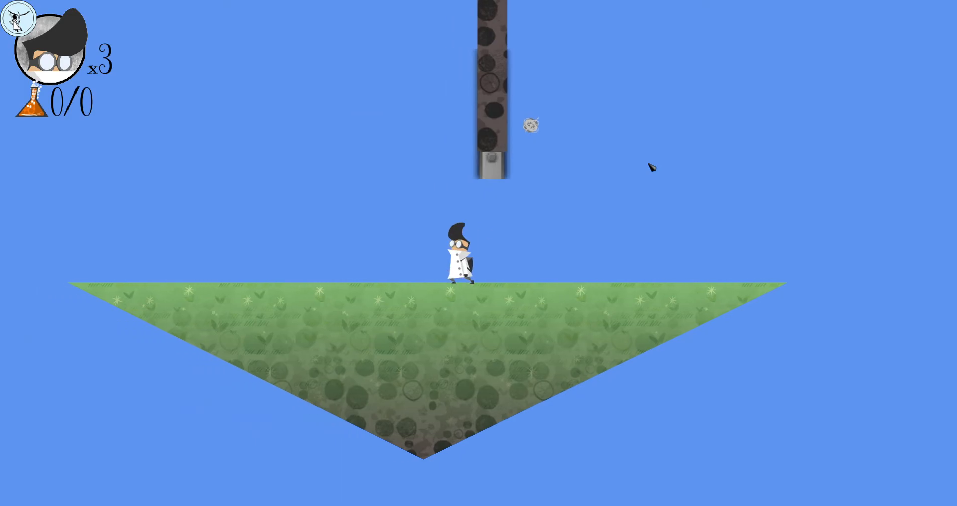
{"action": "key", "text": "d"}
{"action": "key", "text": "d"}
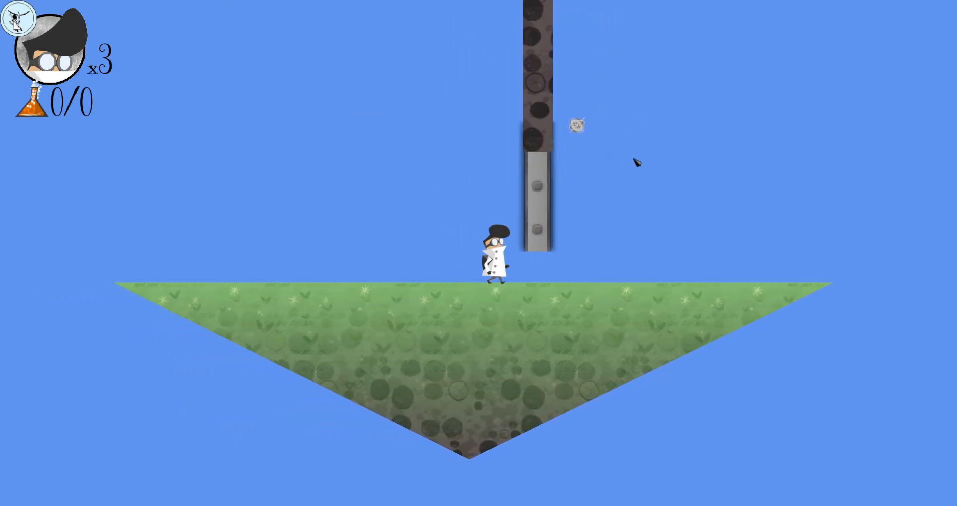
{"action": "key", "text": "a"}
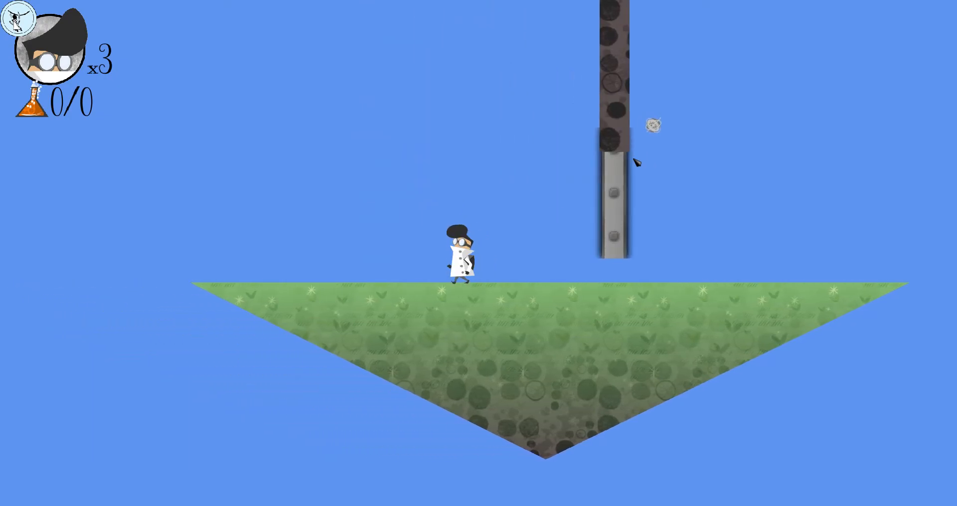
{"action": "key", "text": "F1"}
{"action": "middle_click_drag", "start_coordinate": [495, 154], "coordinate": [450, 194]}
{"action": "scroll", "coordinate": [449, 195], "scroll_direction": "down", "scroll_amount": 3}
{"action": "scroll", "coordinate": [448, 194], "scroll_direction": "down", "scroll_amount": 1}
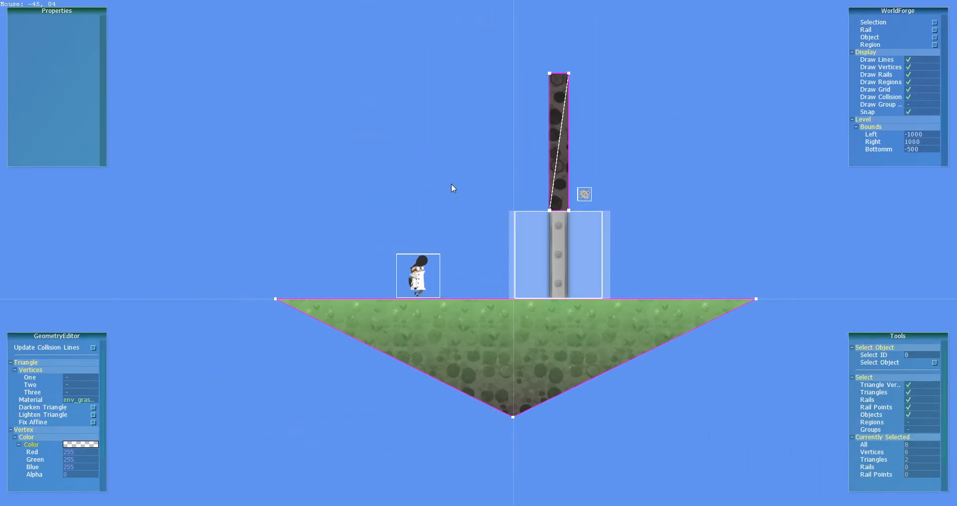
{"action": "middle_click_drag", "start_coordinate": [515, 209], "coordinate": [638, 277]}
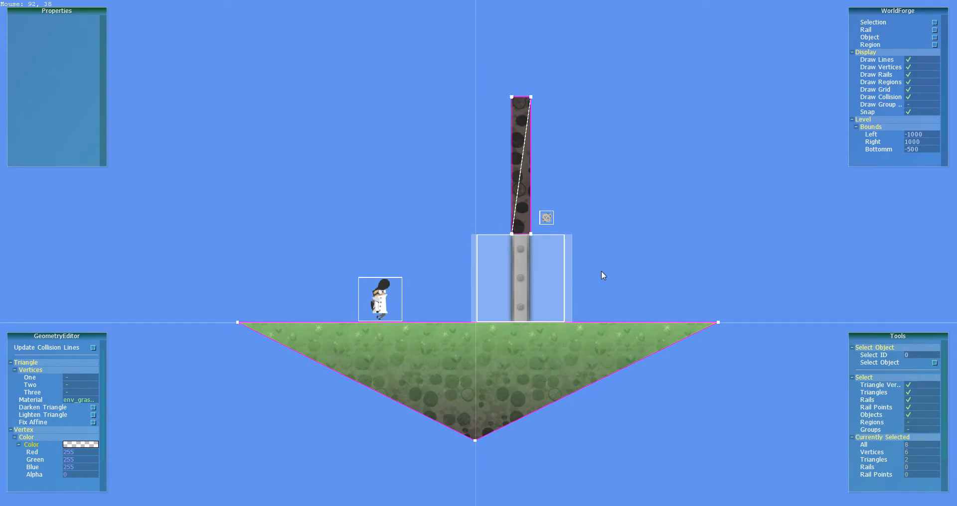
{"action": "middle_click_drag", "start_coordinate": [601, 272], "coordinate": [570, 300]}
{"action": "scroll", "coordinate": [633, 217], "scroll_direction": "down", "scroll_amount": 3}
{"action": "scroll", "coordinate": [628, 211], "scroll_direction": "up", "scroll_amount": 1}
{"action": "scroll", "coordinate": [570, 300], "scroll_direction": "up", "scroll_amount": 3}
{"action": "middle_click_drag", "start_coordinate": [499, 331], "coordinate": [530, 186]}
{"action": "scroll", "coordinate": [520, 229], "scroll_direction": "down", "scroll_amount": 2}
{"action": "middle_click_drag", "start_coordinate": [509, 223], "coordinate": [515, 262]}
{"action": "scroll", "coordinate": [507, 265], "scroll_direction": "up", "scroll_amount": 2}
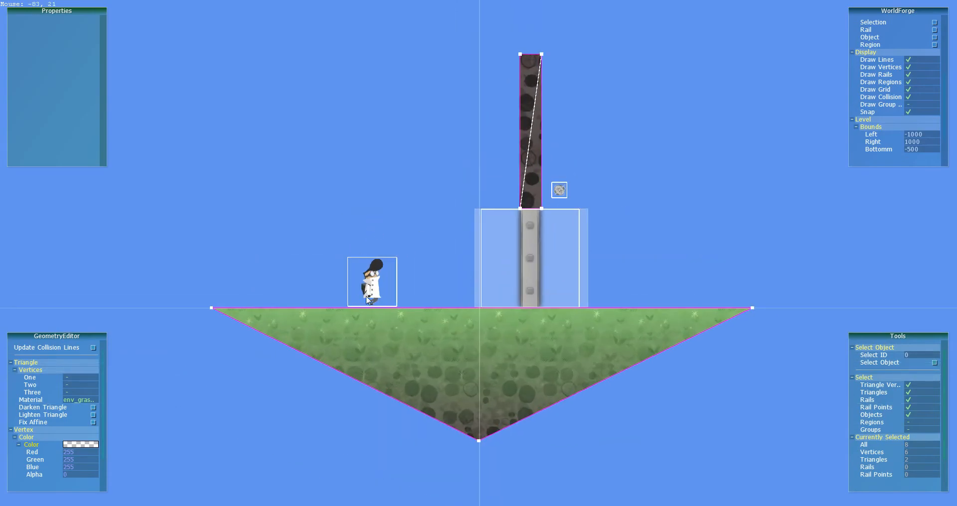
{"action": "left_click", "coordinate": [372, 282]}
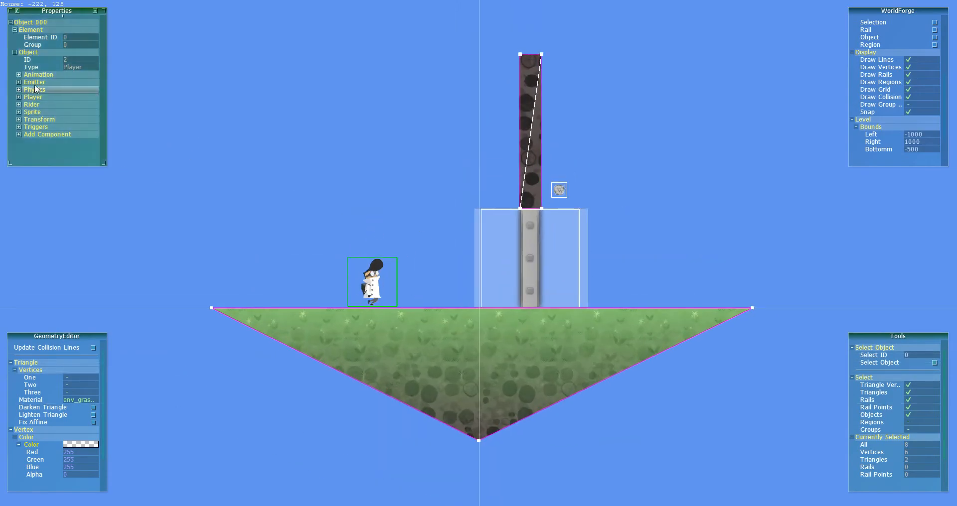
{"action": "middle_click_drag", "start_coordinate": [658, 229], "coordinate": [596, 199]}
{"action": "left_click", "coordinate": [595, 199]}
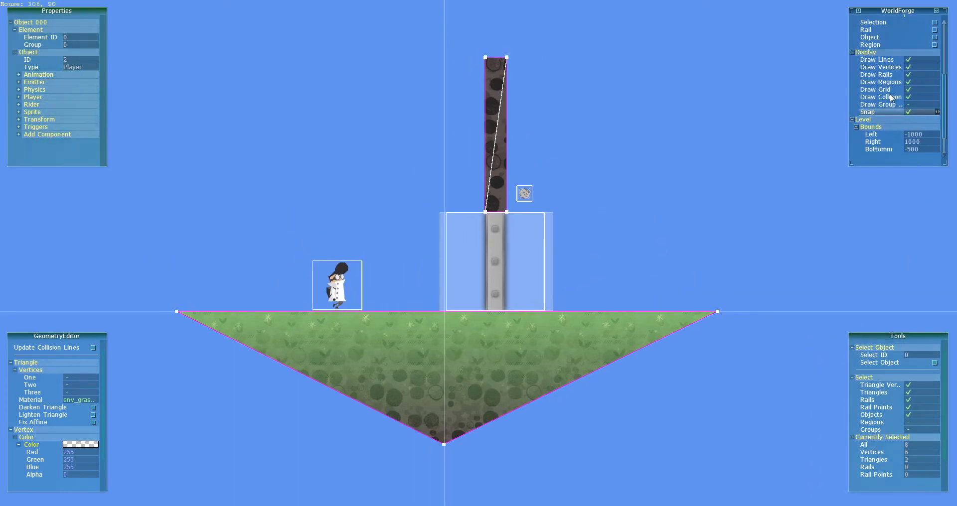
Step: Place an object of the Timer archetype in the empty space between the Player and the wall, above the ground
{"action": "scroll", "coordinate": [928, 113], "scroll_direction": "up", "scroll_amount": 2}
{"action": "left_click", "coordinate": [933, 52]}
{"action": "left_click", "coordinate": [927, 356]}
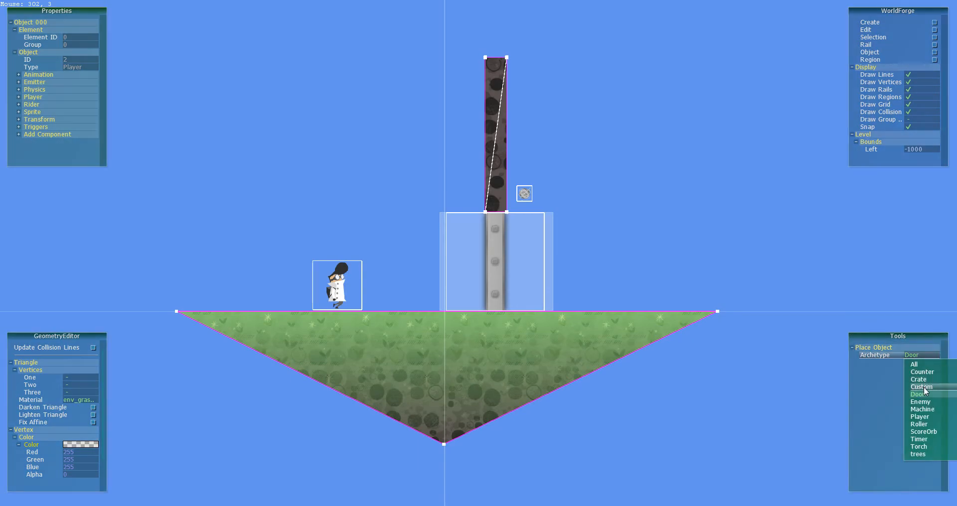
{"action": "left_click", "coordinate": [922, 372]}
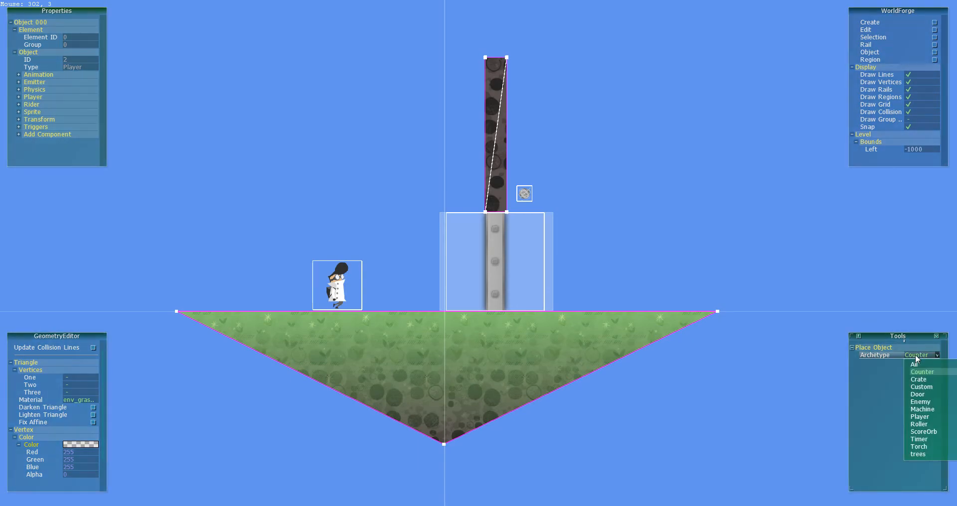
{"action": "left_click", "coordinate": [927, 439]}
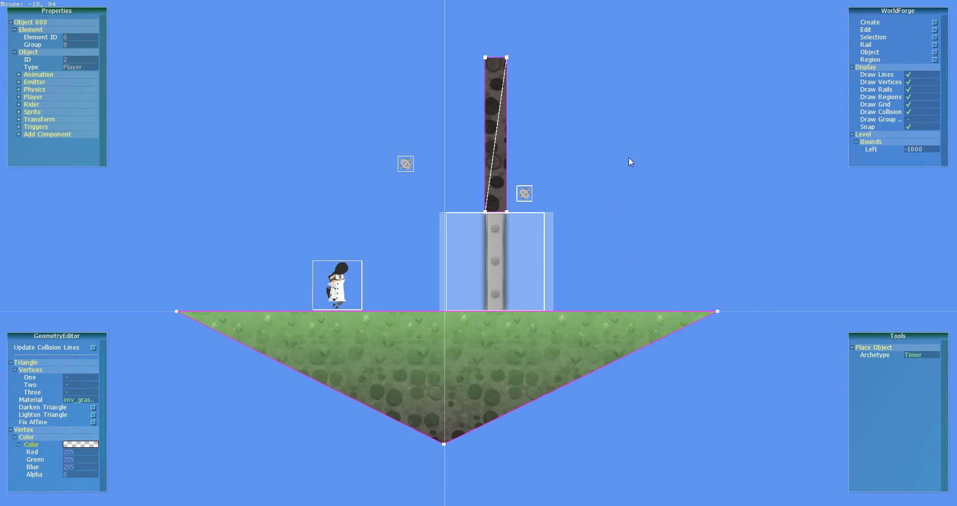
Step: Select the placed Timer object and edit the Duration of its Timer component
{"action": "left_click", "coordinate": [890, 36]}
{"action": "left_click", "coordinate": [410, 168]}
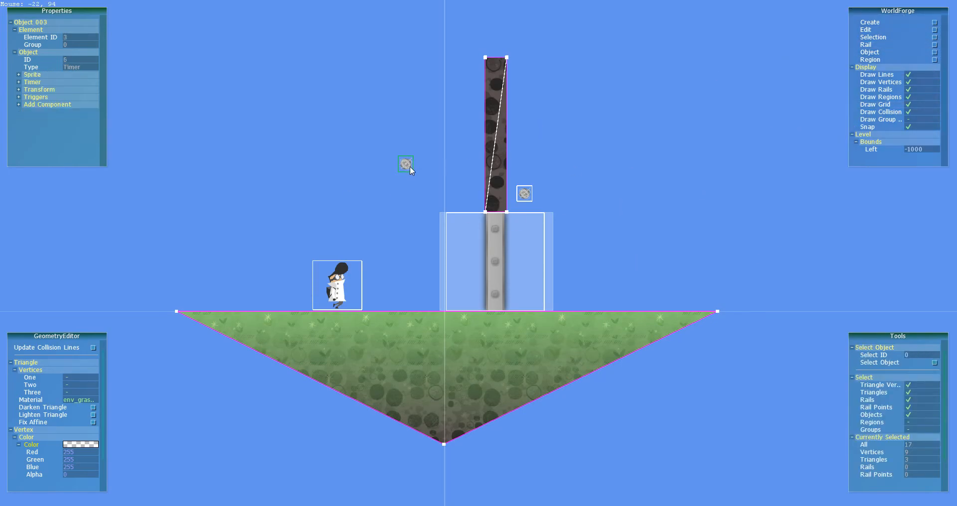
{"action": "left_click", "coordinate": [32, 81]}
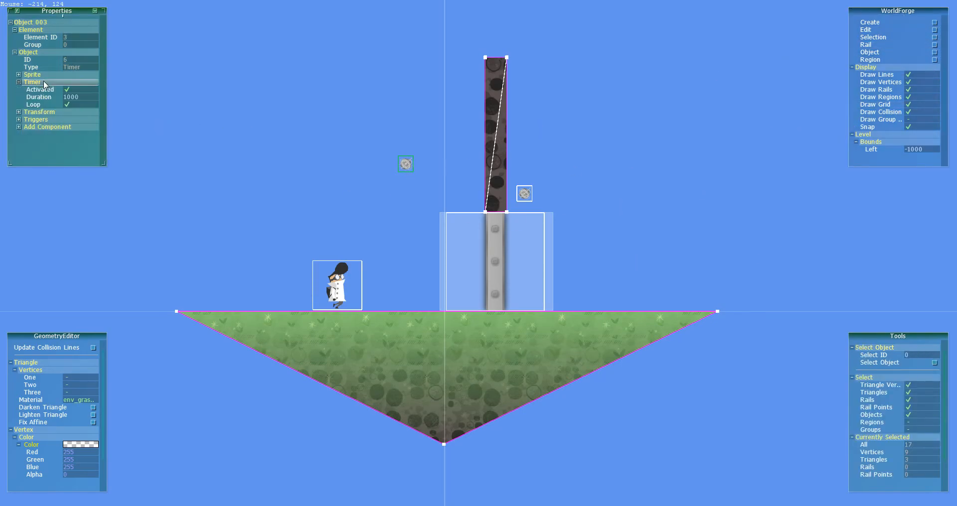
{"action": "left_click", "coordinate": [76, 98]}
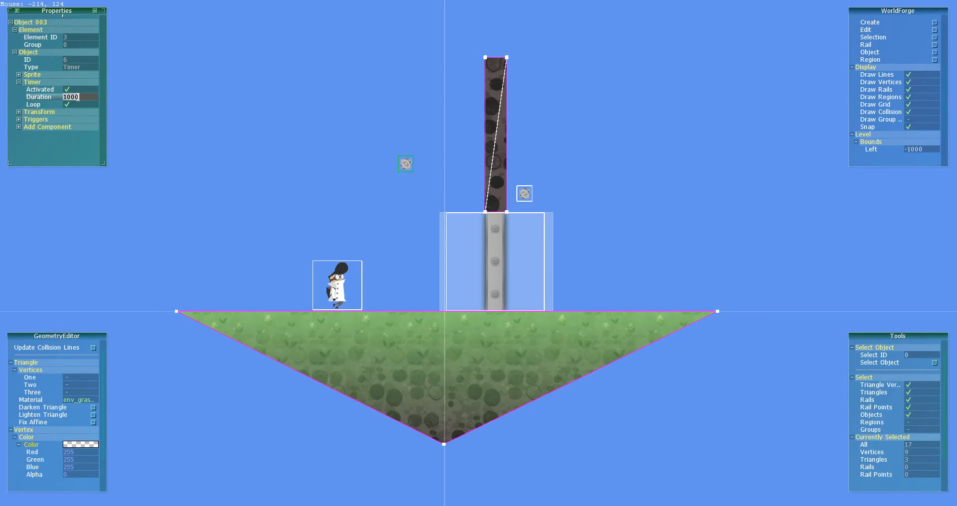
{"action": "key", "text": "Return"}
{"action": "left_click", "coordinate": [79, 97]}
{"action": "type", "text": "0"}
{"action": "key", "text": "Return"}
Step: Add a new trigger to the Timer object and open it for editing beside the properties
{"action": "left_click", "coordinate": [55, 119]}
{"action": "left_click", "coordinate": [52, 127]}
{"action": "left_click", "coordinate": [48, 99]}
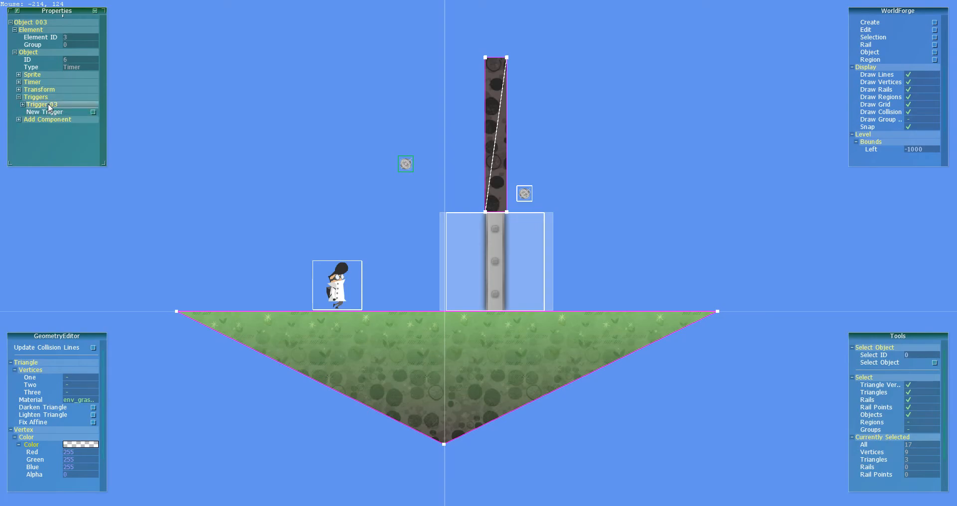
{"action": "left_click", "coordinate": [40, 112]}
{"action": "left_click_drag", "start_coordinate": [140, 70], "coordinate": [279, 55]}
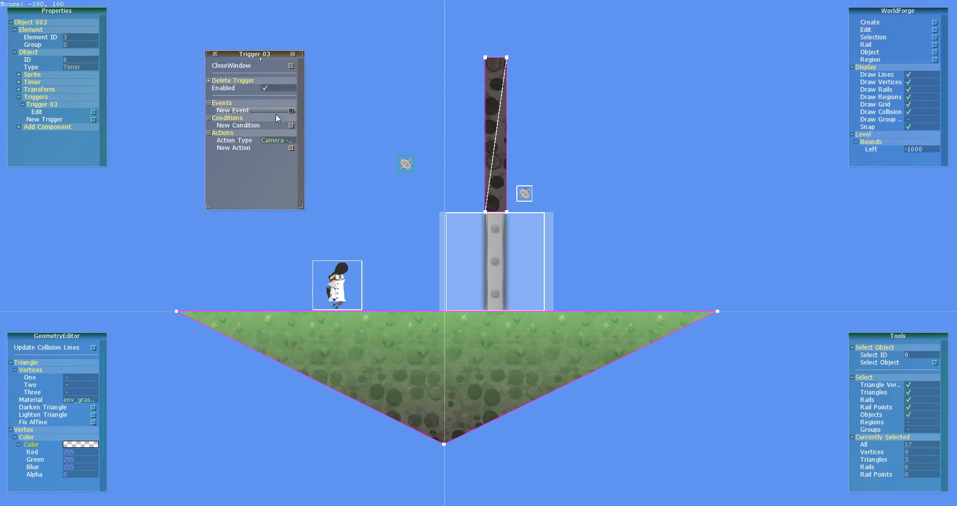
Step: Add an Object event to Trigger 03 that fires on Timer Expires, and close the event
{"action": "left_click", "coordinate": [252, 111]}
{"action": "left_click", "coordinate": [246, 118]}
{"action": "left_click", "coordinate": [152, 132]}
{"action": "left_click", "coordinate": [155, 149]}
{"action": "left_click", "coordinate": [150, 143]}
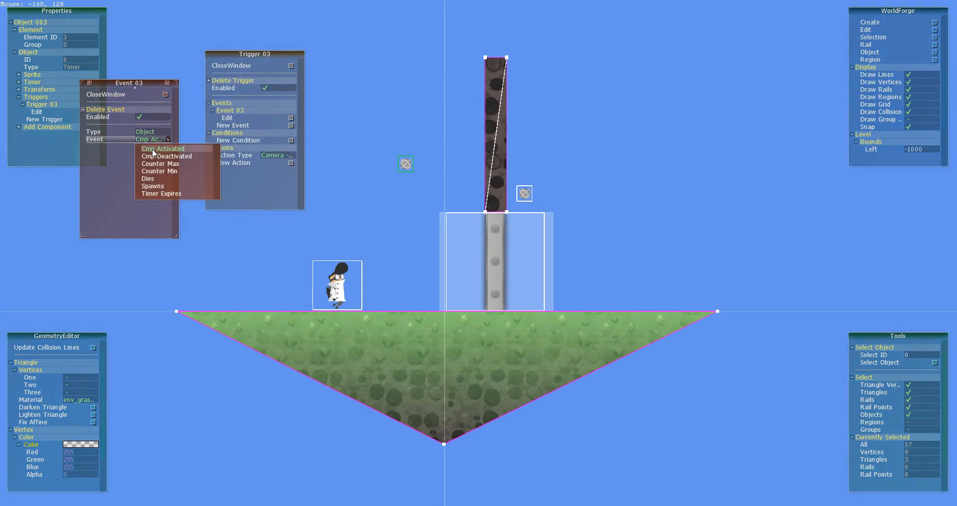
{"action": "left_click", "coordinate": [158, 193]}
{"action": "left_click", "coordinate": [159, 94]}
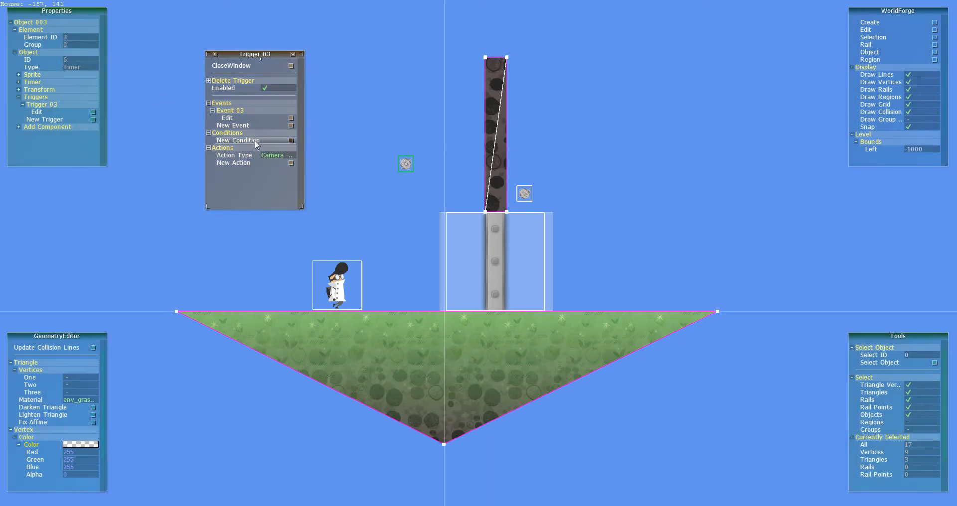
Step: Add an Integer condition to Trigger 03 requiring the Triggering Object's ID to equal the Owner Object's ID, and close the condition
{"action": "left_click", "coordinate": [255, 140]}
{"action": "left_click", "coordinate": [251, 147]}
{"action": "left_click", "coordinate": [148, 132]}
{"action": "left_click", "coordinate": [153, 158]}
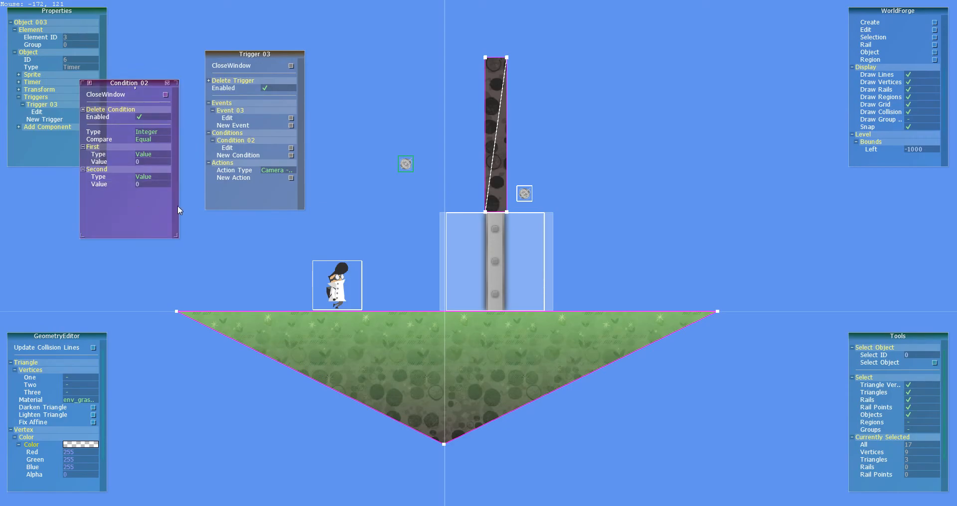
{"action": "left_click", "coordinate": [149, 154]}
{"action": "left_click", "coordinate": [150, 177]}
{"action": "left_click", "coordinate": [152, 177]}
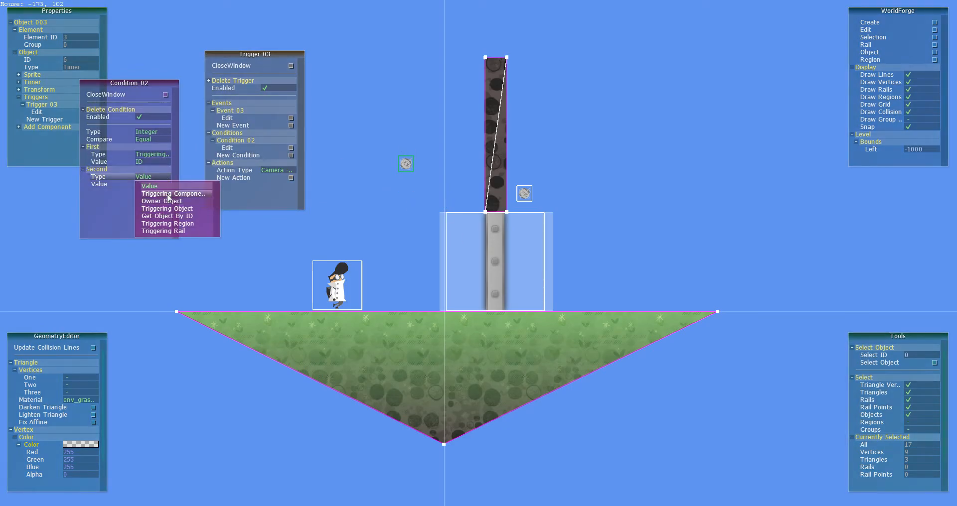
{"action": "left_click", "coordinate": [165, 200]}
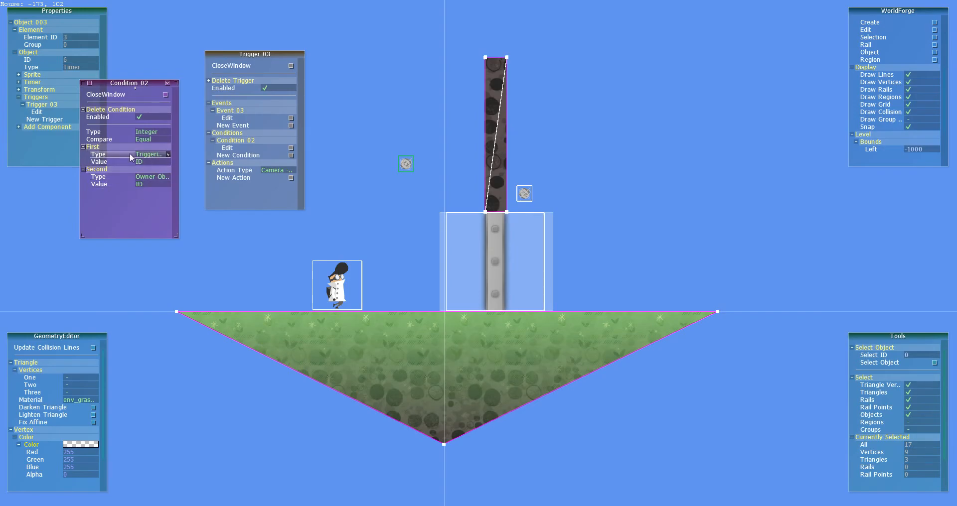
{"action": "left_click", "coordinate": [164, 96]}
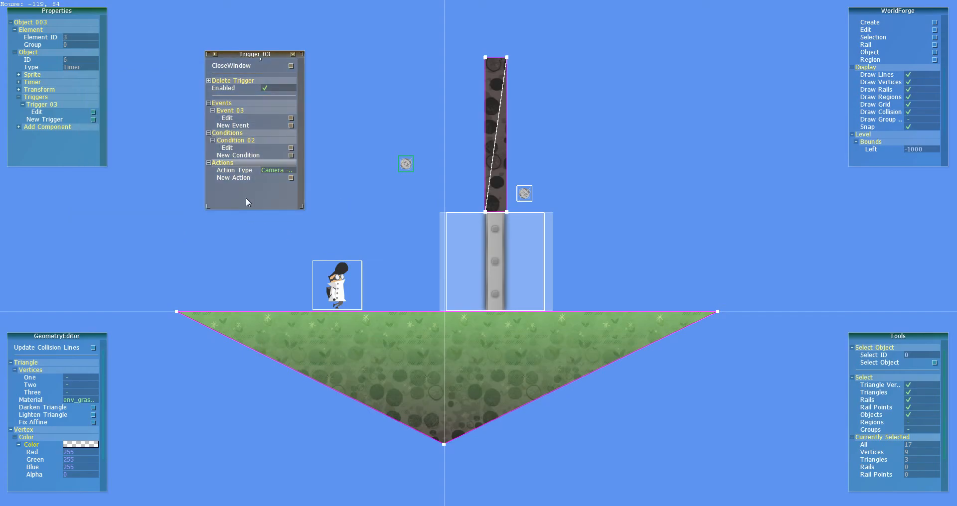
Step: Add an Object - Door action to Trigger 03
{"action": "left_click", "coordinate": [264, 172]}
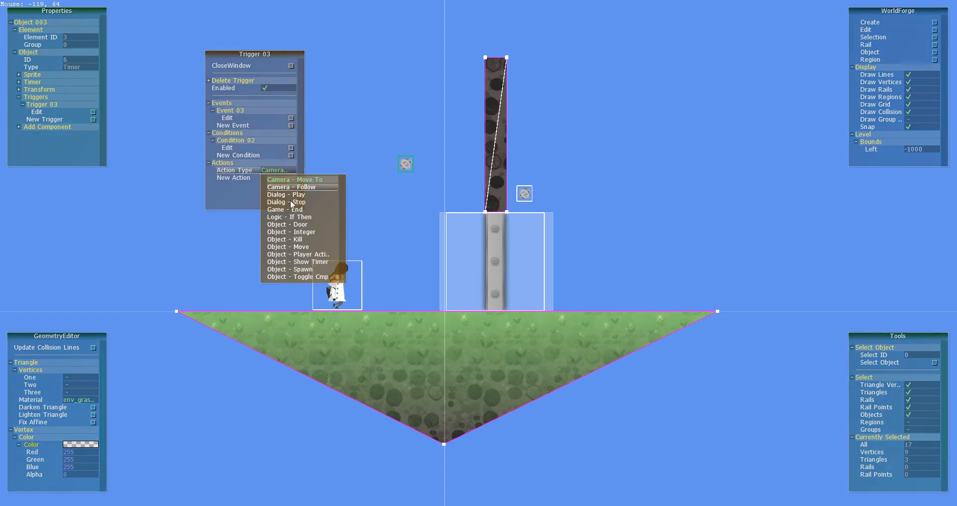
{"action": "left_click", "coordinate": [301, 225]}
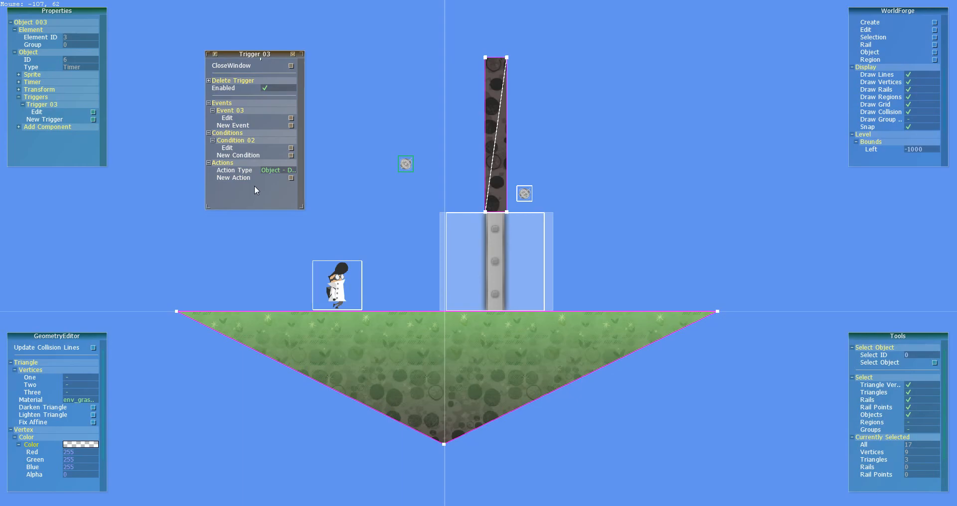
{"action": "left_click", "coordinate": [253, 179]}
Step: Make the door action Toggle the object found through Get Object By ID with ID 5, and close the action and Trigger 03
{"action": "left_click", "coordinate": [157, 147]}
{"action": "left_click", "coordinate": [152, 171]}
{"action": "left_click", "coordinate": [153, 140]}
{"action": "left_click", "coordinate": [154, 158]}
{"action": "left_click", "coordinate": [151, 147]}
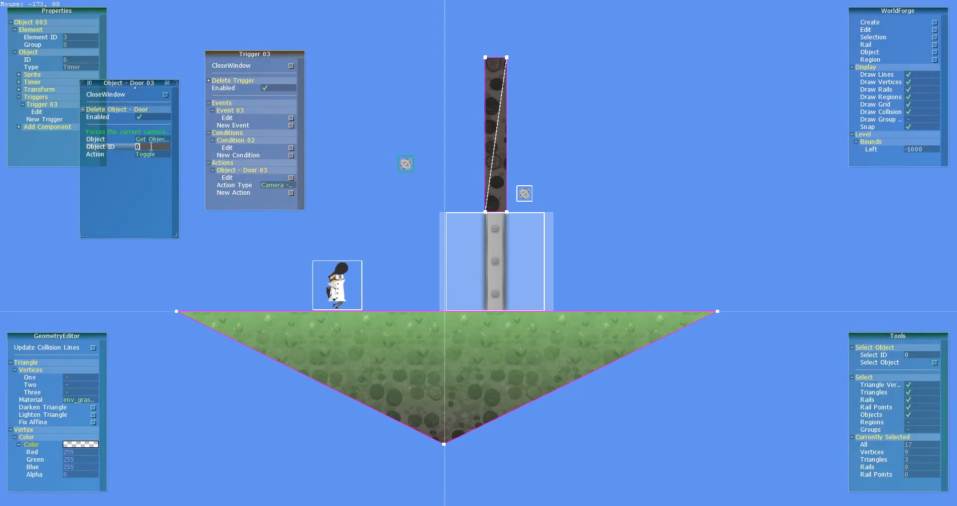
{"action": "type", "text": "5"}
{"action": "key", "text": "Return"}
{"action": "left_click", "coordinate": [165, 94]}
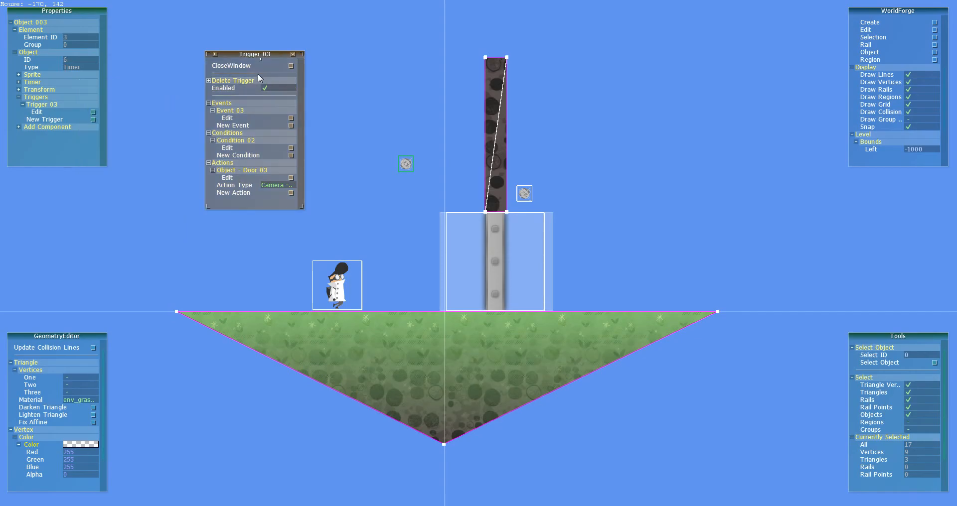
{"action": "left_click", "coordinate": [291, 65]}
Step: Disable Trigger 01 and Trigger 02 on the Custom object beside the wall, and close both triggers
{"action": "left_click", "coordinate": [524, 197]}
{"action": "left_click", "coordinate": [70, 88]}
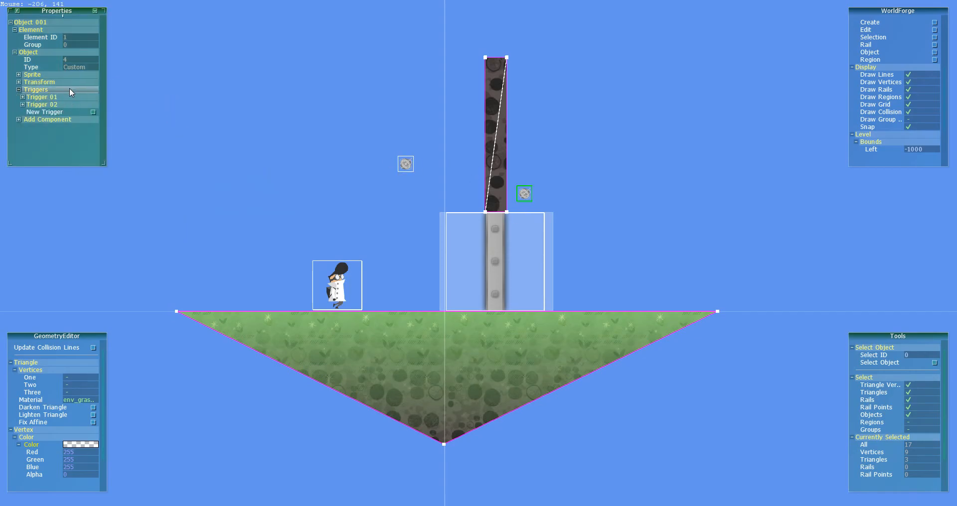
{"action": "left_click", "coordinate": [55, 97]}
{"action": "left_click", "coordinate": [60, 104]}
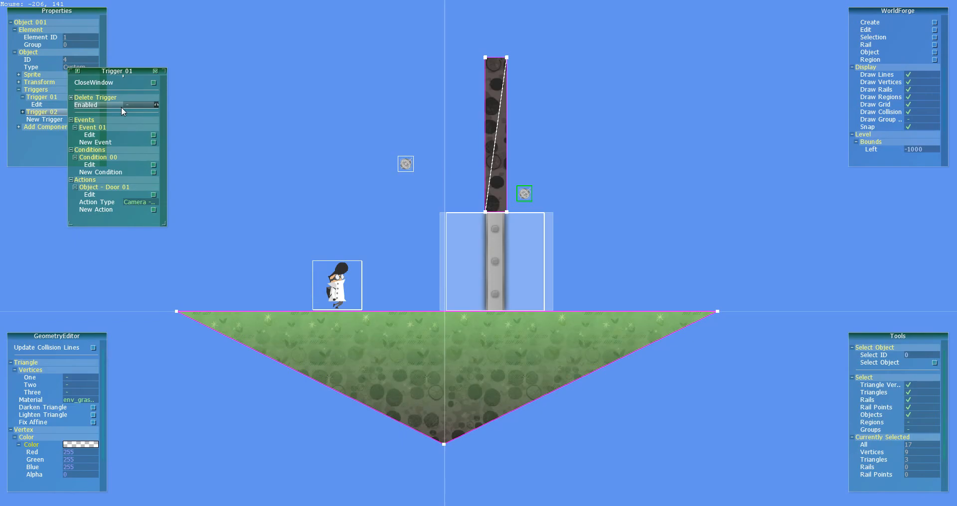
{"action": "left_click", "coordinate": [54, 111]}
{"action": "left_click", "coordinate": [58, 120]}
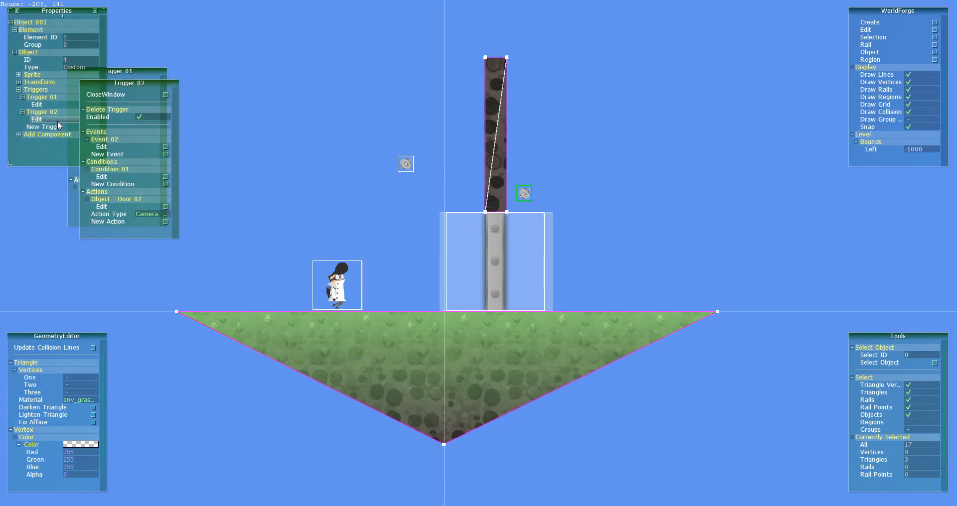
{"action": "left_click", "coordinate": [165, 94]}
{"action": "left_click", "coordinate": [152, 81]}
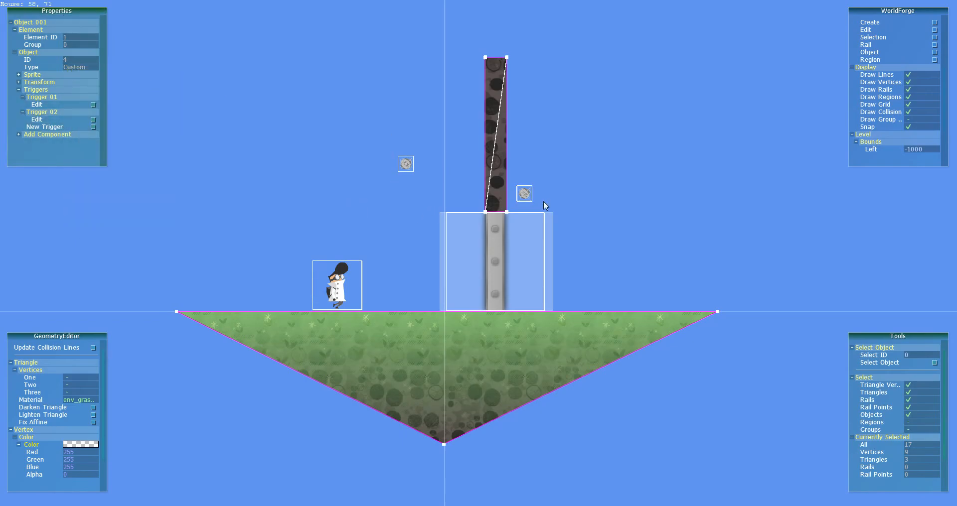
Step: Deselect the Custom object and playtest the level to check how the timer operates the door
{"action": "left_click", "coordinate": [623, 214]}
{"action": "middle_click_drag", "start_coordinate": [630, 244], "coordinate": [654, 249]}
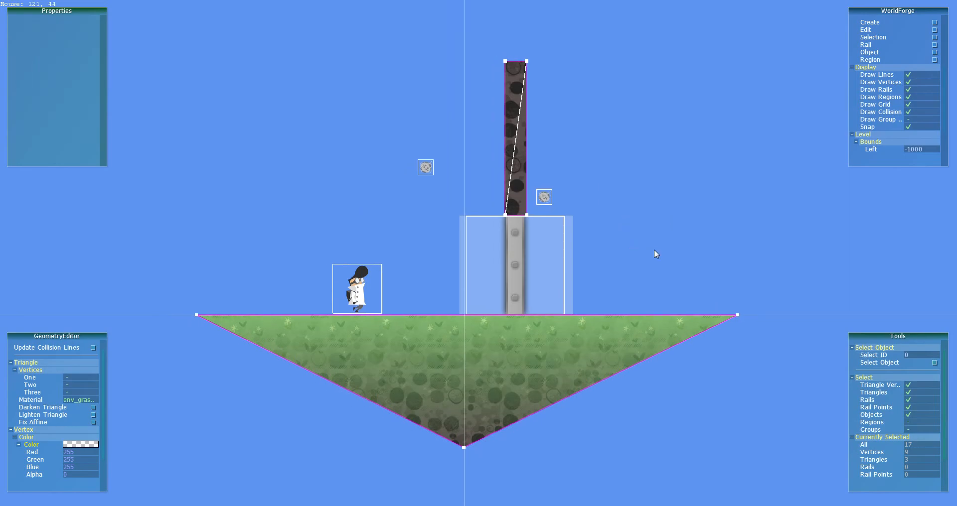
{"action": "key", "text": "F5"}
{"action": "key", "text": "d"}
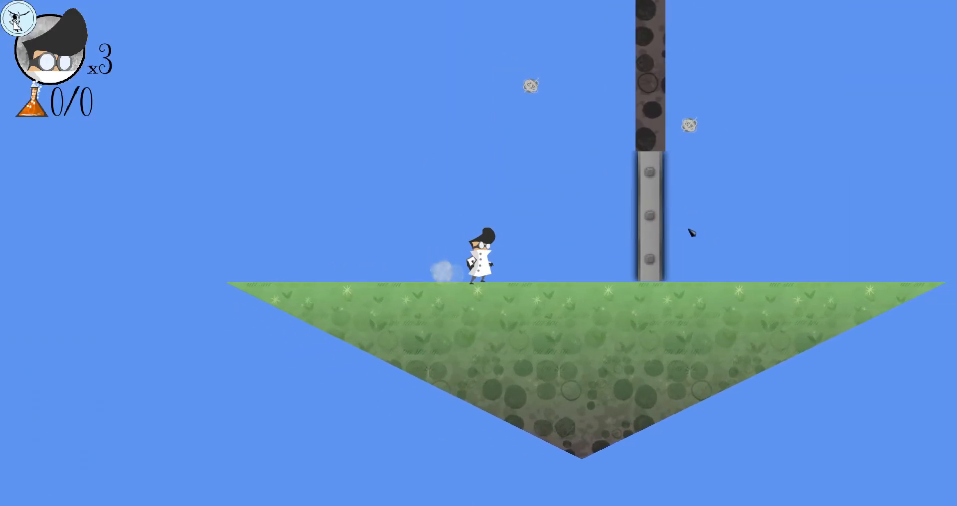
{"action": "key", "text": "d"}
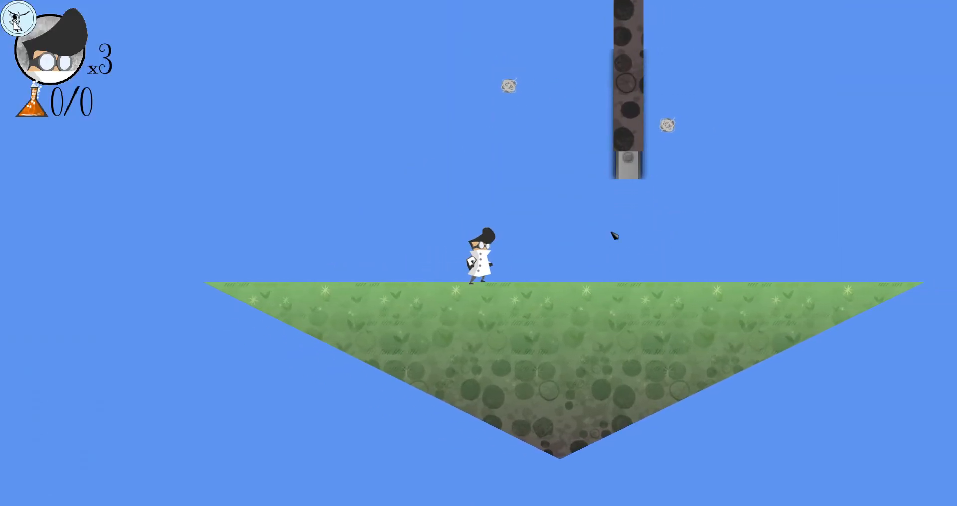
Step: Walk the player back and forth near the timer-operated door to check its toggling, and return to the level editor
{"action": "key", "text": "d"}
{"action": "key", "text": "d"}
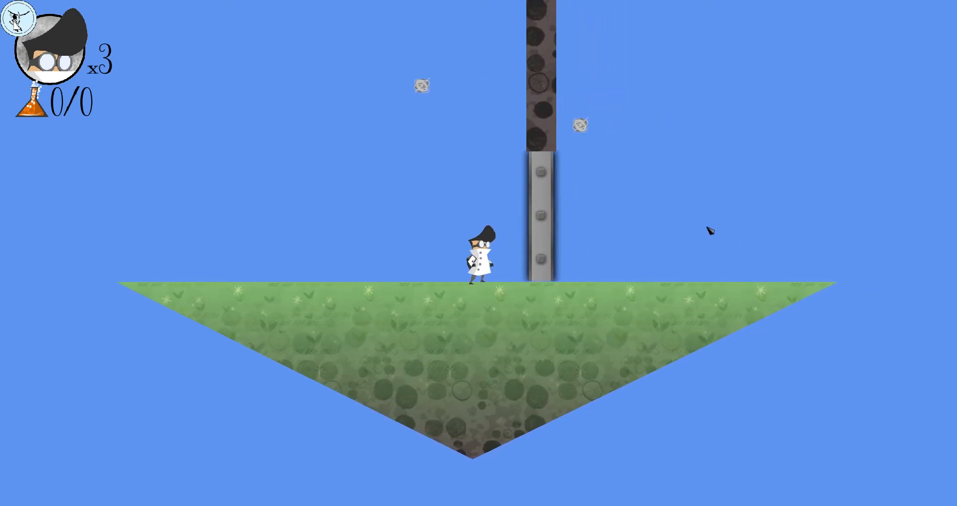
{"action": "key", "text": "d"}
{"action": "key", "text": "a"}
{"action": "key", "text": "d"}
{"action": "key", "text": "a"}
{"action": "key", "text": "Tab"}
Step: Add an Object - Spawn action to Trigger 03 of the Timer object
{"action": "middle_click_drag", "start_coordinate": [266, 199], "coordinate": [382, 259]}
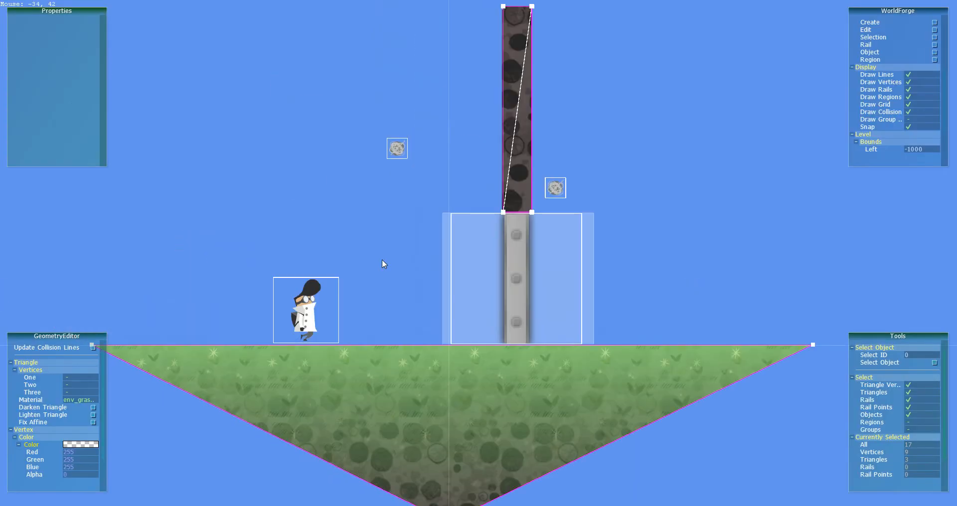
{"action": "scroll", "coordinate": [379, 260], "scroll_direction": "down", "scroll_amount": 4}
{"action": "left_click", "coordinate": [436, 188]}
{"action": "left_click", "coordinate": [38, 97]}
{"action": "left_click", "coordinate": [43, 105]}
{"action": "left_click", "coordinate": [44, 110]}
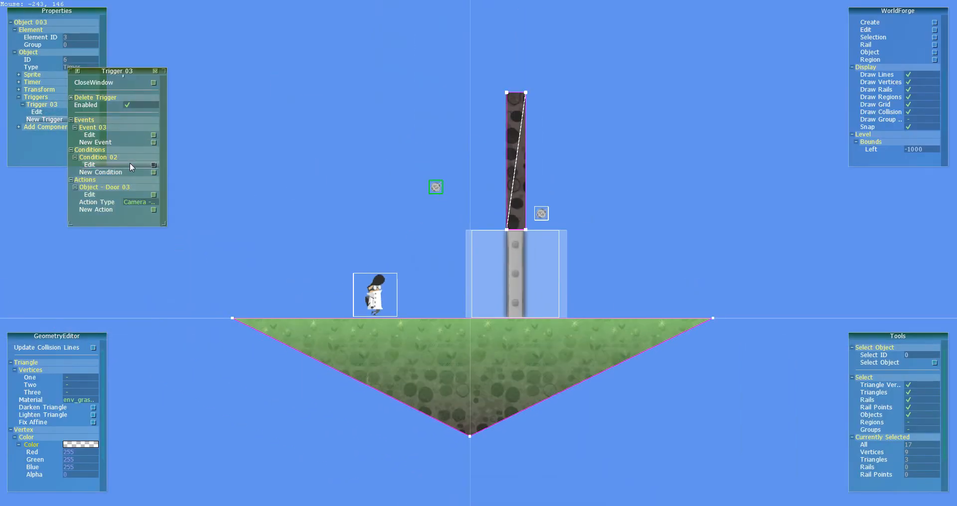
{"action": "left_click", "coordinate": [129, 204]}
{"action": "left_click", "coordinate": [150, 301]}
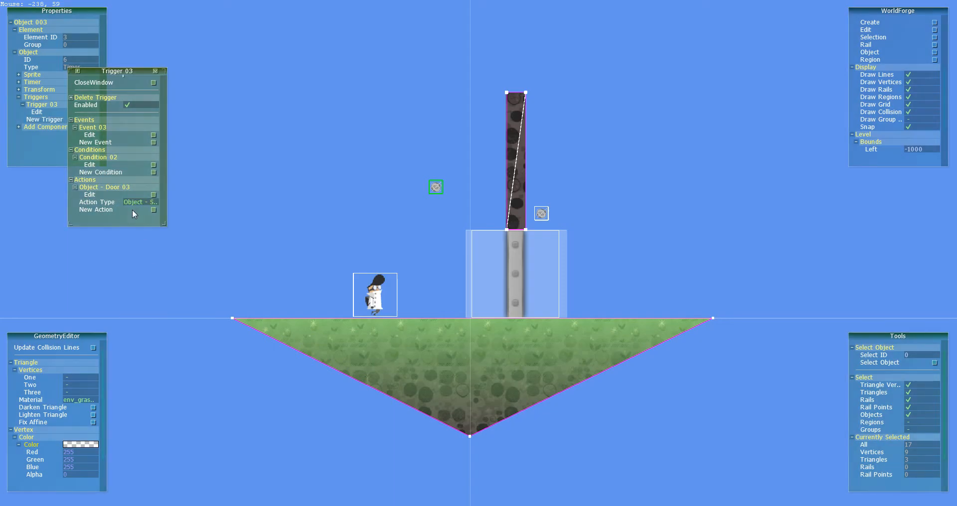
{"action": "scroll", "coordinate": [109, 205], "scroll_direction": "down", "scroll_amount": 1}
Step: Set the spawn action's archetype to Crate, change its target from the triggering object, and close the action and Trigger 03
{"action": "left_click", "coordinate": [105, 195]}
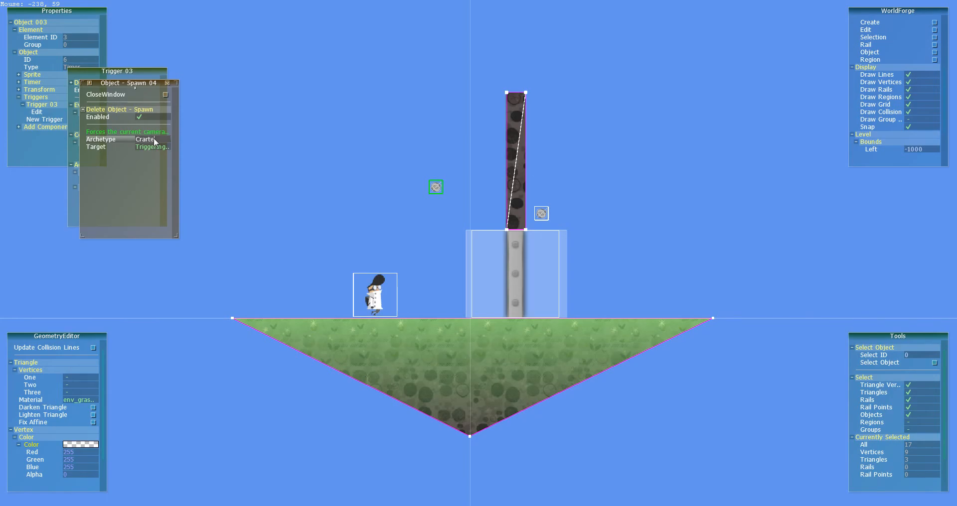
{"action": "key", "text": "BackSpace"}
{"action": "key", "text": "Return"}
{"action": "left_click", "coordinate": [151, 146]}
{"action": "left_click", "coordinate": [153, 163]}
{"action": "left_click", "coordinate": [153, 94]}
{"action": "left_click", "coordinate": [124, 80]}
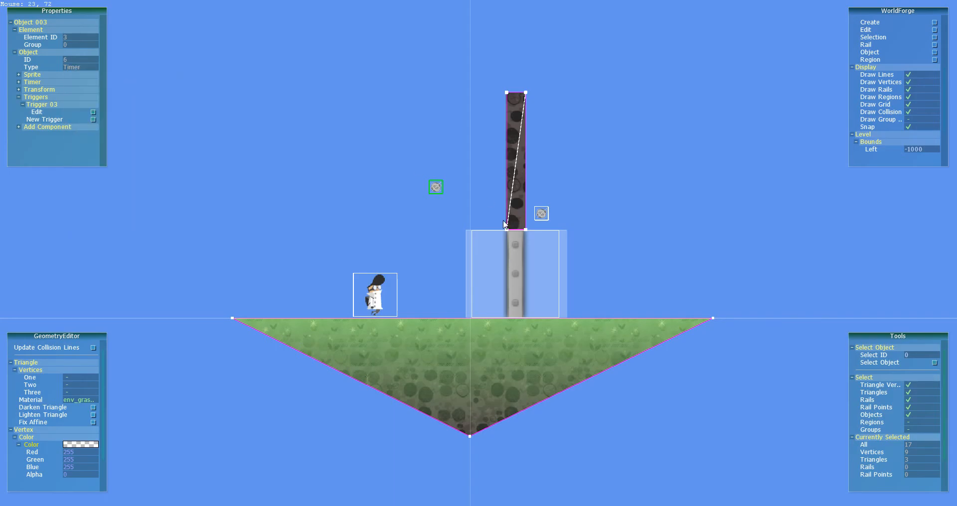
Step: Playtest the level to check how the timer spawns crates, and return to the editor
{"action": "key", "text": "F5"}
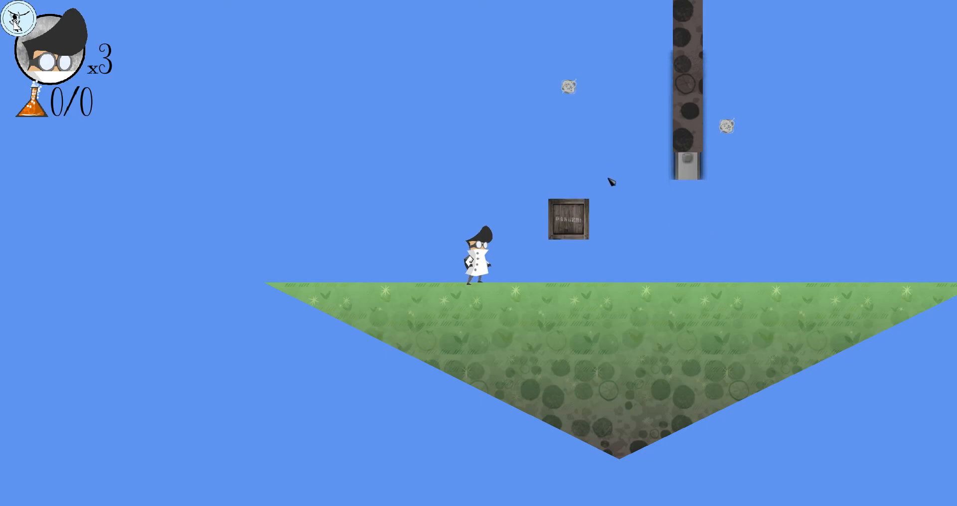
{"action": "key", "text": "Right"}
{"action": "key", "text": "Left"}
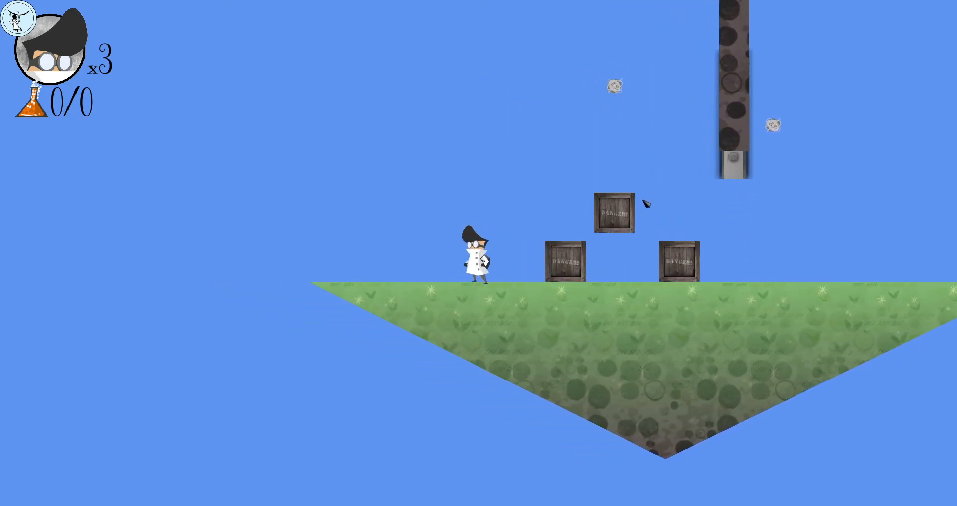
{"action": "key", "text": "Left"}
{"action": "key", "text": "Escape"}
{"action": "middle_click_drag", "start_coordinate": [550, 203], "coordinate": [417, 218]}
{"action": "scroll", "coordinate": [682, 218], "scroll_direction": "down", "scroll_amount": 3}
{"action": "middle_click_drag", "start_coordinate": [682, 218], "coordinate": [592, 218]}
{"action": "scroll", "coordinate": [620, 221], "scroll_direction": "down", "scroll_amount": 1}
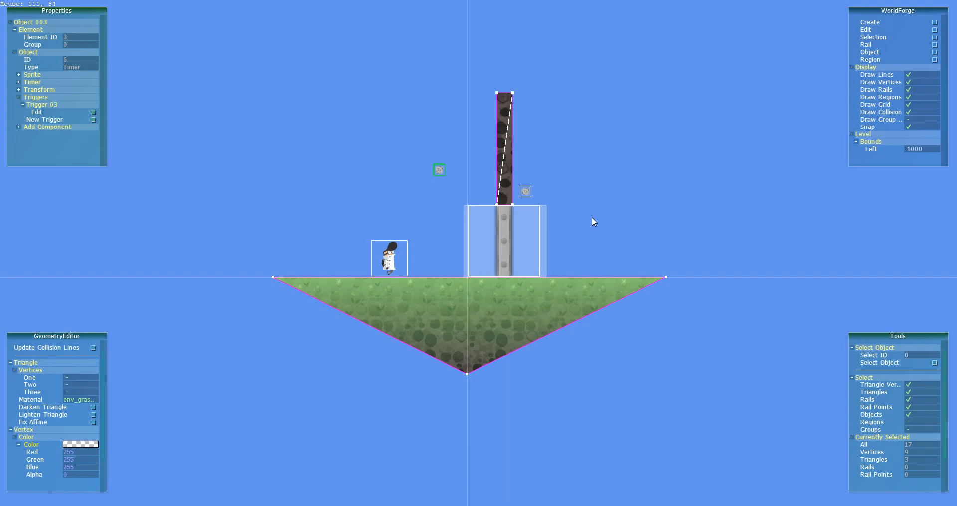
{"action": "middle_click_drag", "start_coordinate": [592, 217], "coordinate": [566, 229]}
{"action": "scroll", "coordinate": [568, 229], "scroll_direction": "up", "scroll_amount": 1}
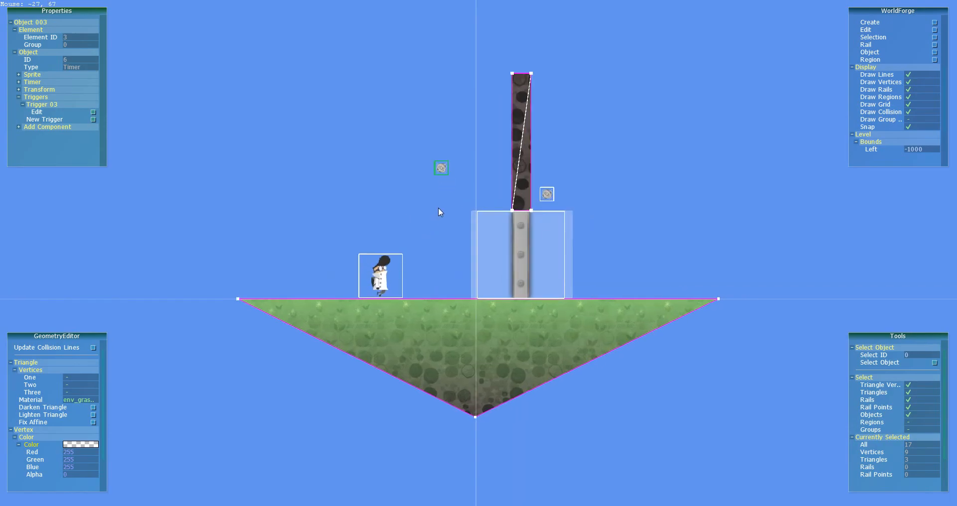
{"action": "middle_click_drag", "start_coordinate": [408, 210], "coordinate": [421, 248]}
{"action": "scroll", "coordinate": [421, 219], "scroll_direction": "down", "scroll_amount": 1}
{"action": "scroll", "coordinate": [429, 230], "scroll_direction": "up", "scroll_amount": 1}
{"action": "scroll", "coordinate": [447, 257], "scroll_direction": "up", "scroll_amount": 1}
{"action": "scroll", "coordinate": [447, 257], "scroll_direction": "down", "scroll_amount": 1}
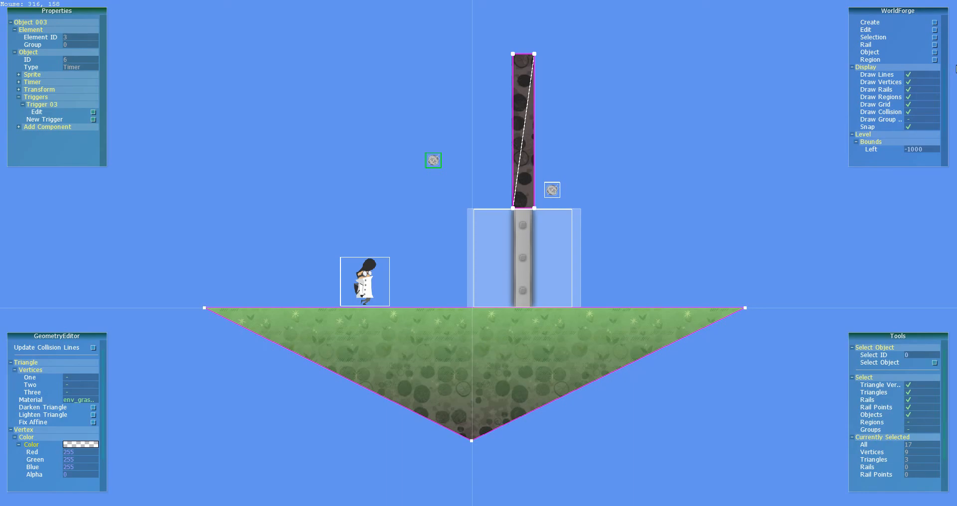
Step: Deselect the Timer object in the level
{"action": "scroll", "coordinate": [908, 70], "scroll_direction": "down", "scroll_amount": 2}
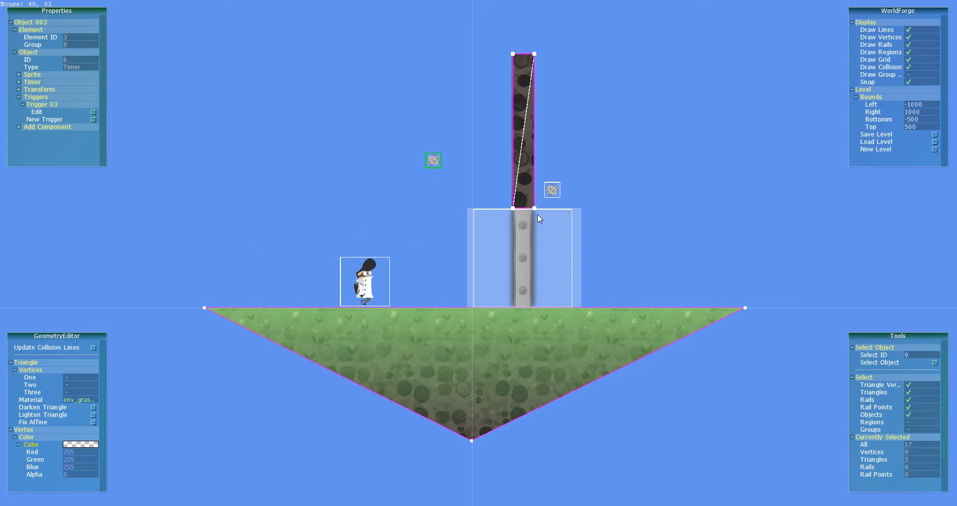
{"action": "key", "text": "d"}
{"action": "scroll", "coordinate": [422, 237], "scroll_direction": "down", "scroll_amount": 3}
{"action": "key", "text": "a"}
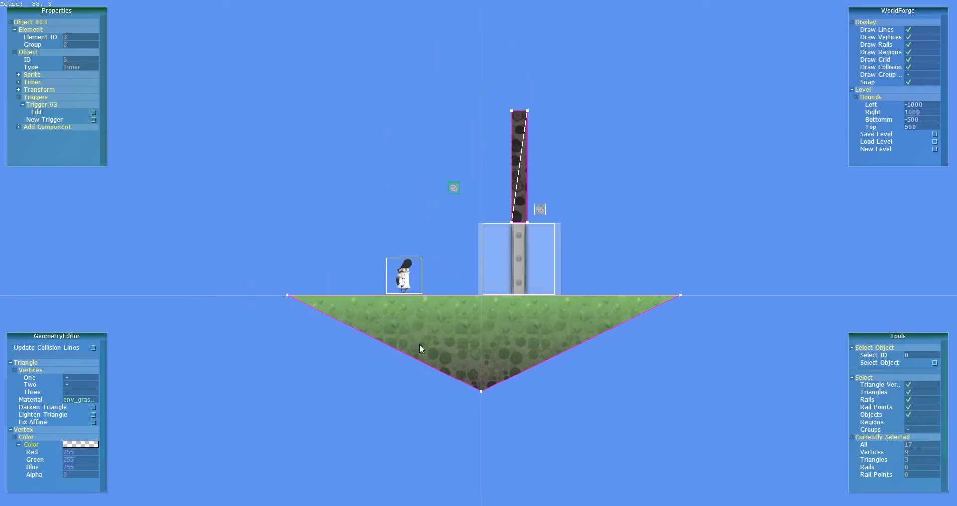
{"action": "left_click_drag", "start_coordinate": [710, 239], "coordinate": [624, 149]}
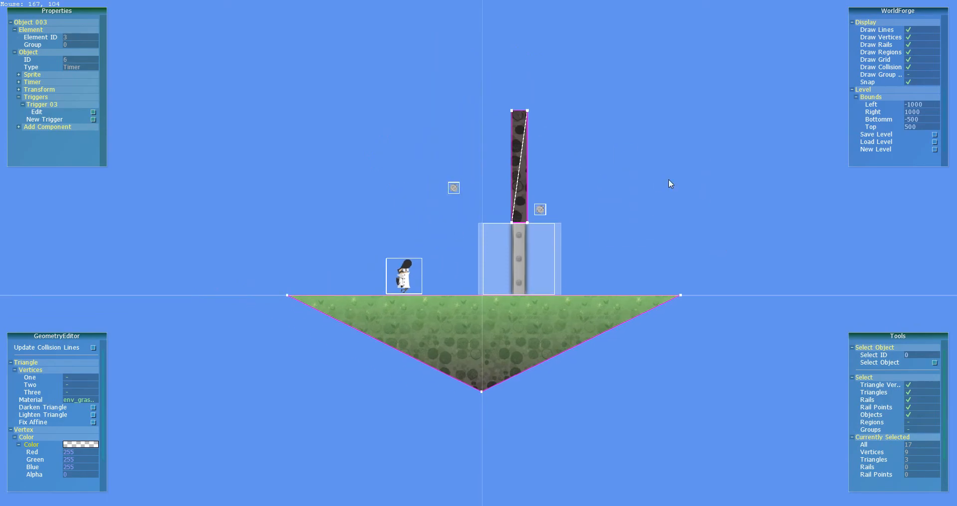